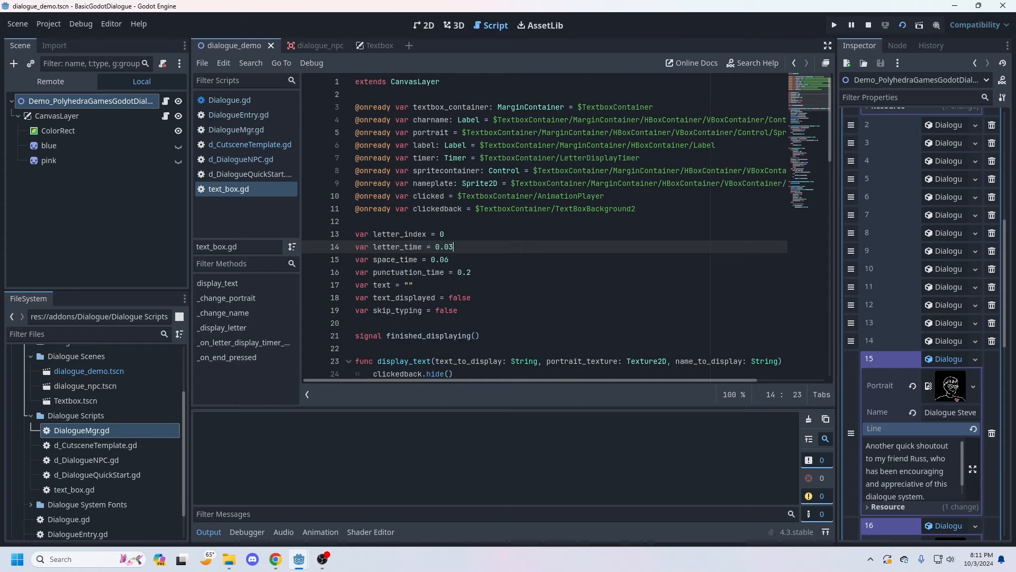
Step: Run the dialogue demo project, advance through its first dialogue lines, and close the game window
key("F5")
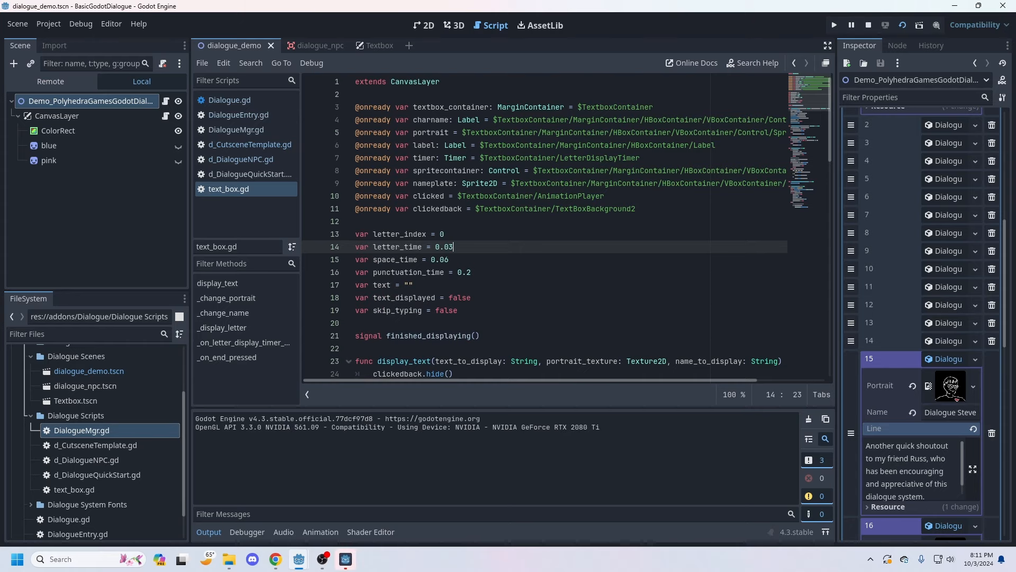
key("space")
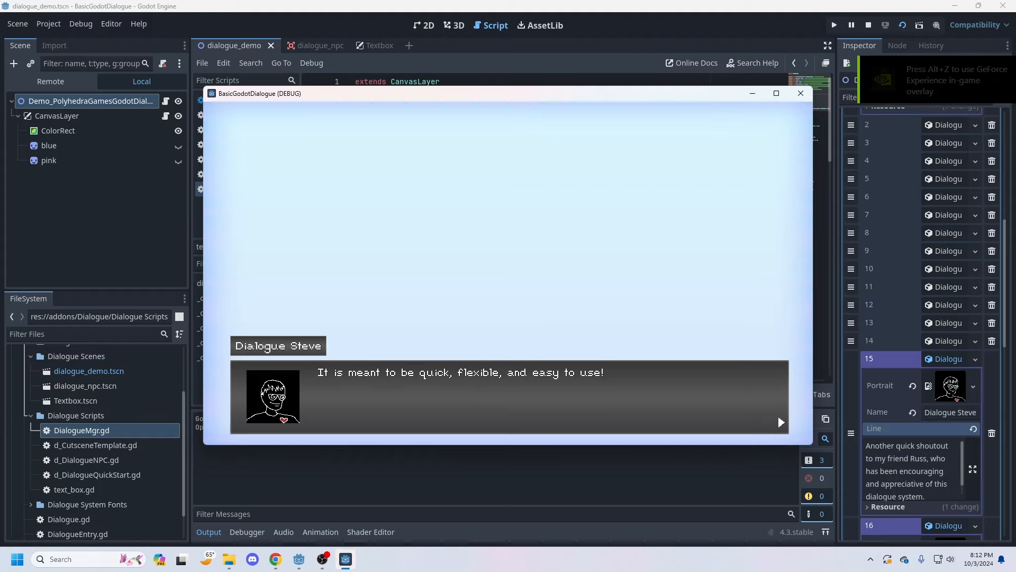
key("space")
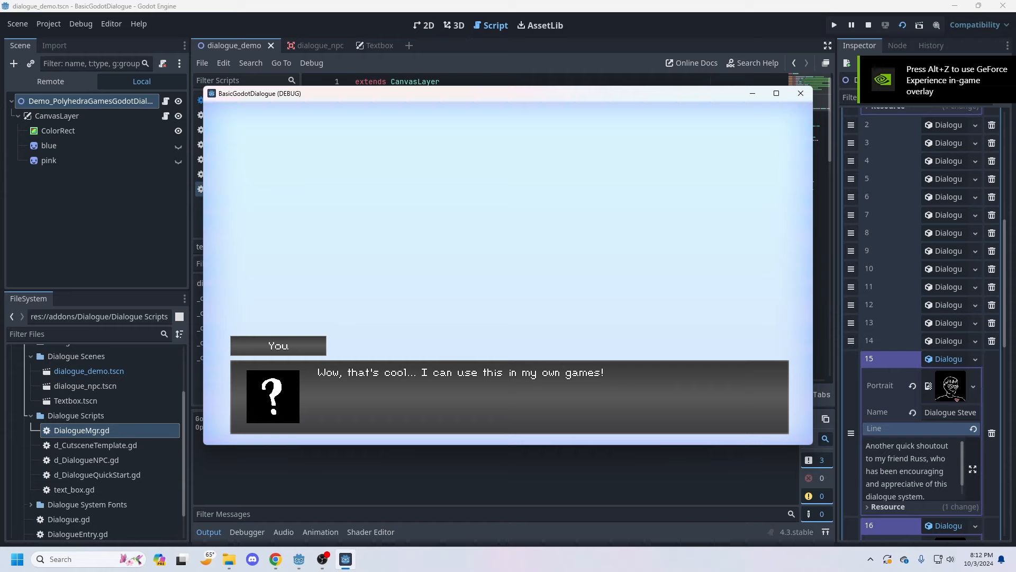
key("space")
key("space")
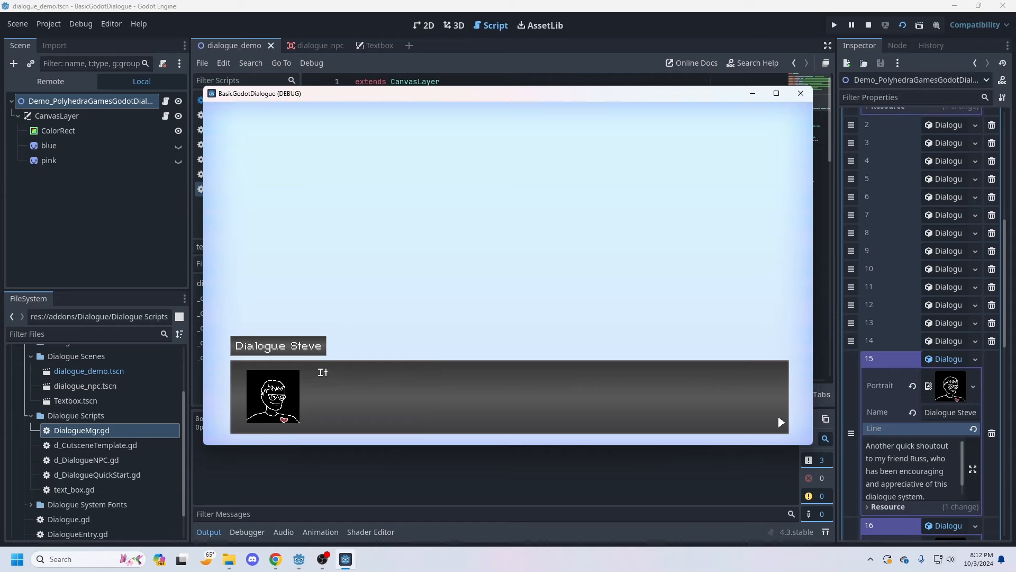
key("space")
left_click(800, 94)
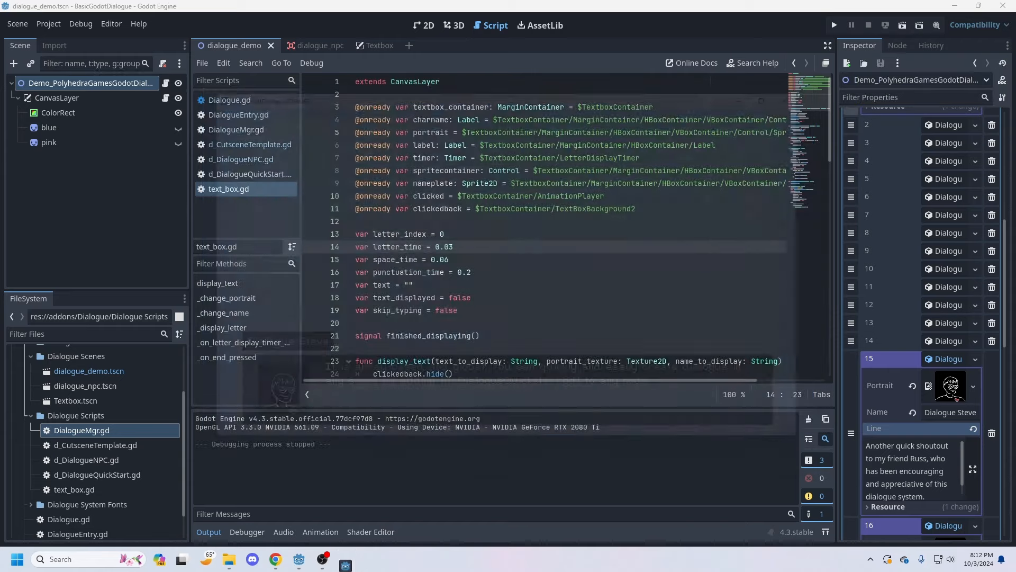
Step: Widen the Inspector and examine the Portrait, Name and Line fields of the demo's Dialogue Entries
scroll(921, 264, "up", 5)
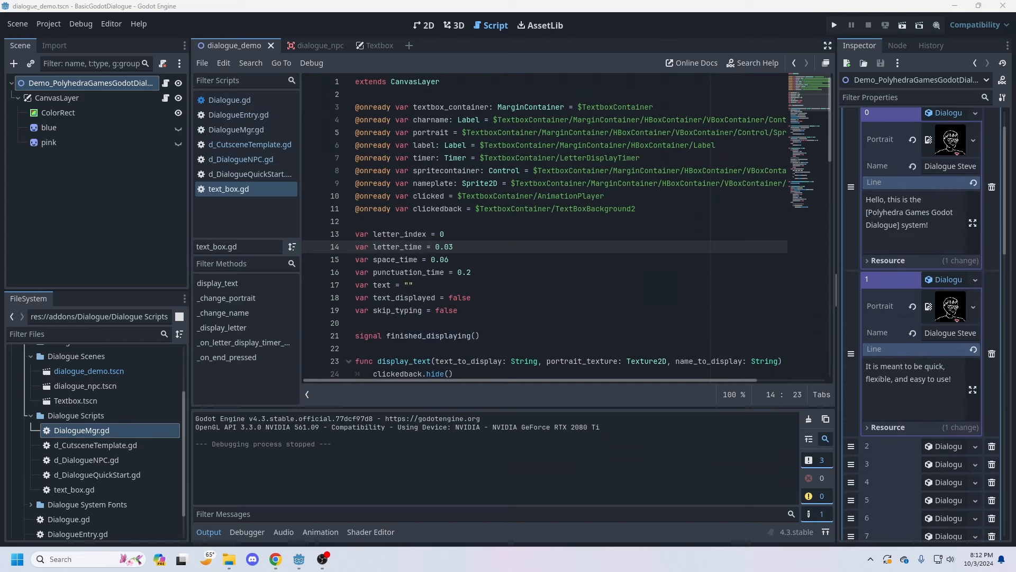
left_click_drag(837, 289, 579, 289)
scroll(655, 252, "up", 2)
left_click(654, 253)
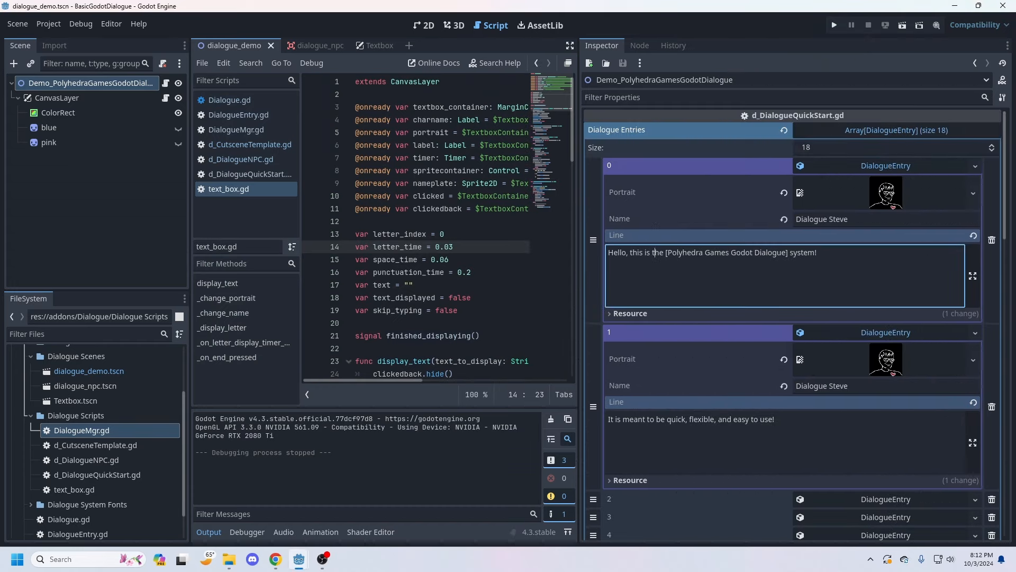
left_click_drag(579, 290, 624, 290)
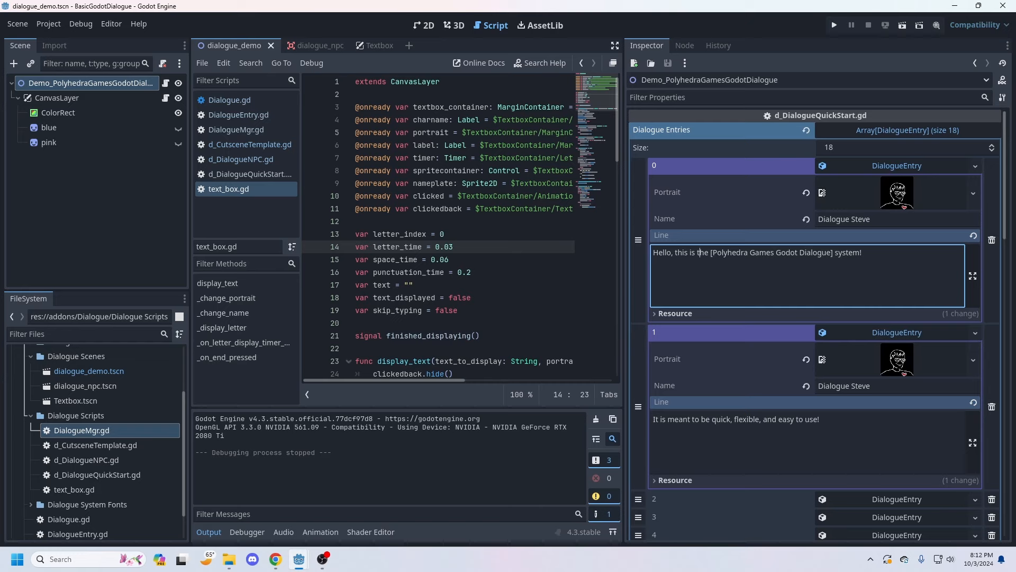
left_click_drag(874, 219, 816, 219)
left_click(862, 253)
scroll(815, 324, "down", 5)
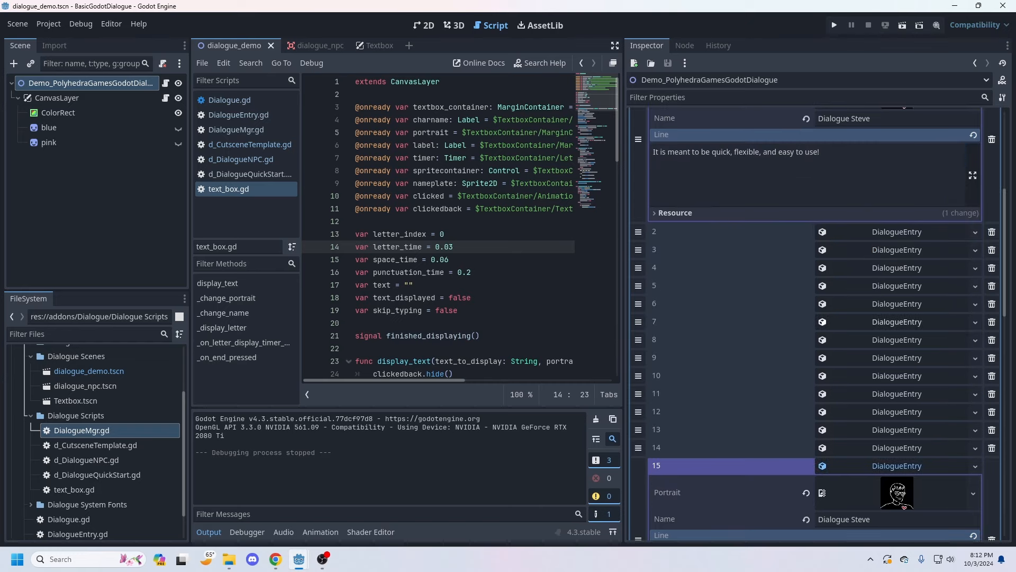
scroll(815, 324, "up", 5)
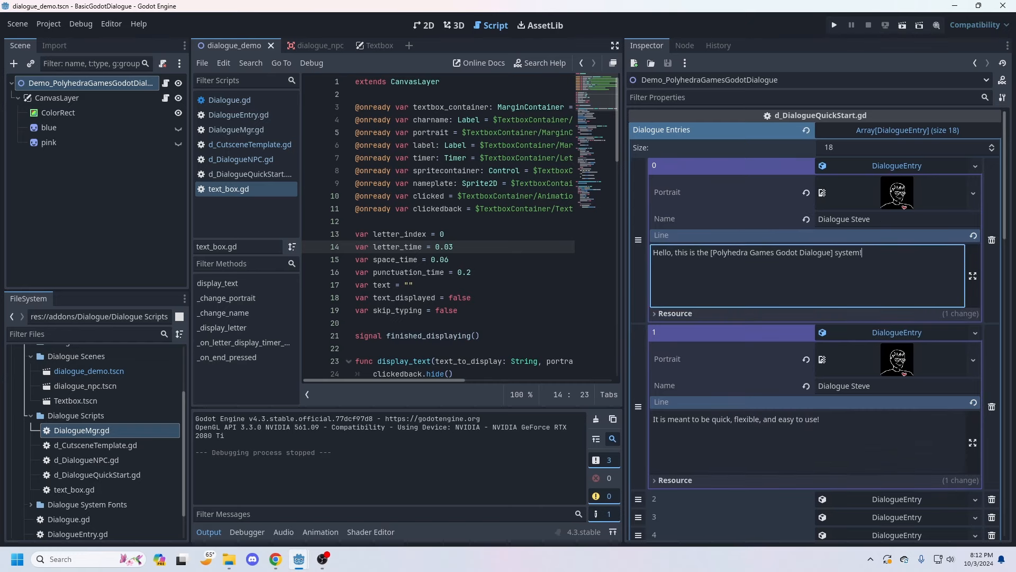
Step: Collapse the Dialogue Scenes, Dialogue Scripts and parent Dialogue folders in the project's file tree
scroll(98, 441, "up", 3)
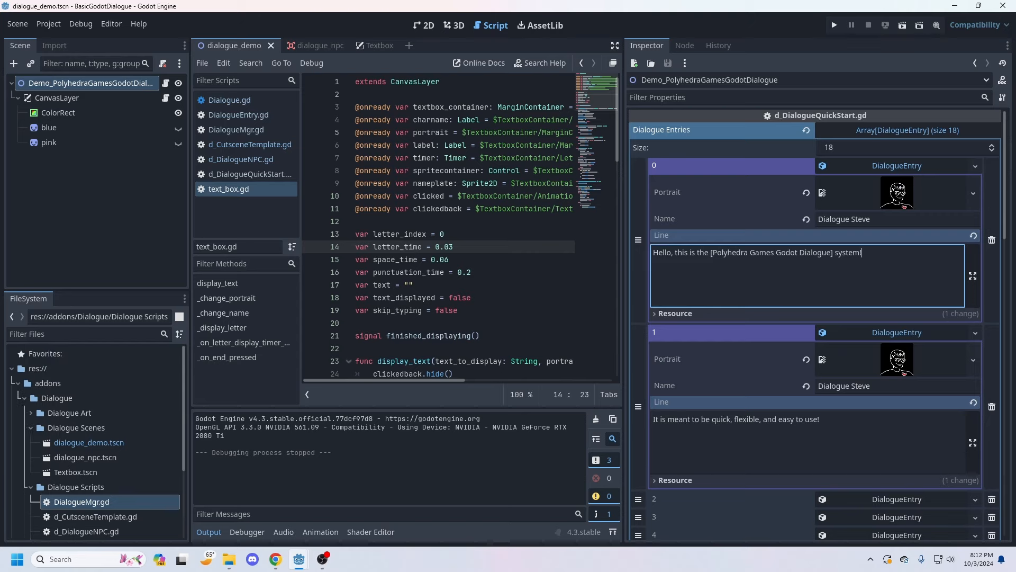
left_click(30, 428)
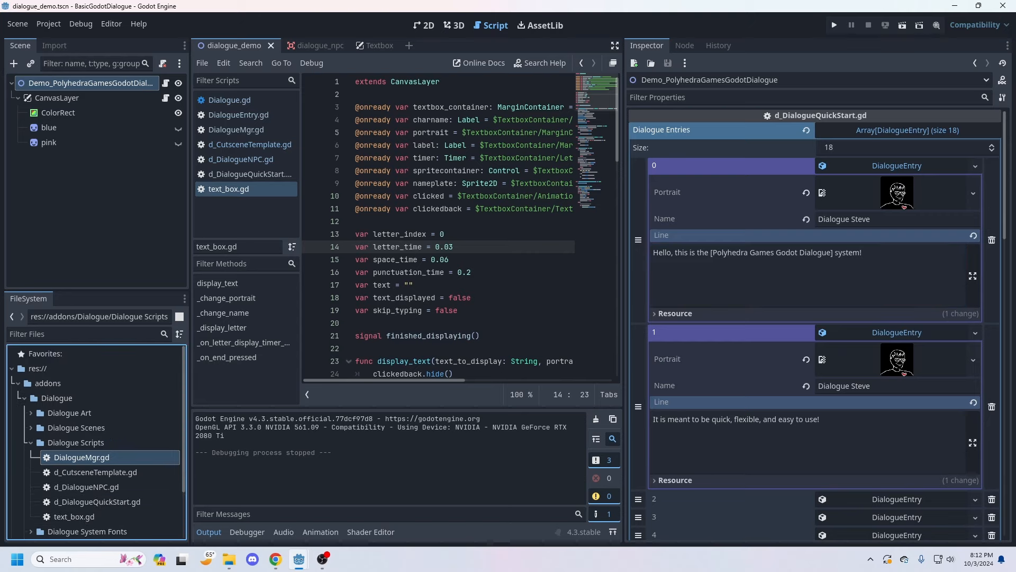
left_click(76, 442)
key("Left")
key("Left")
key("Left")
key("Left")
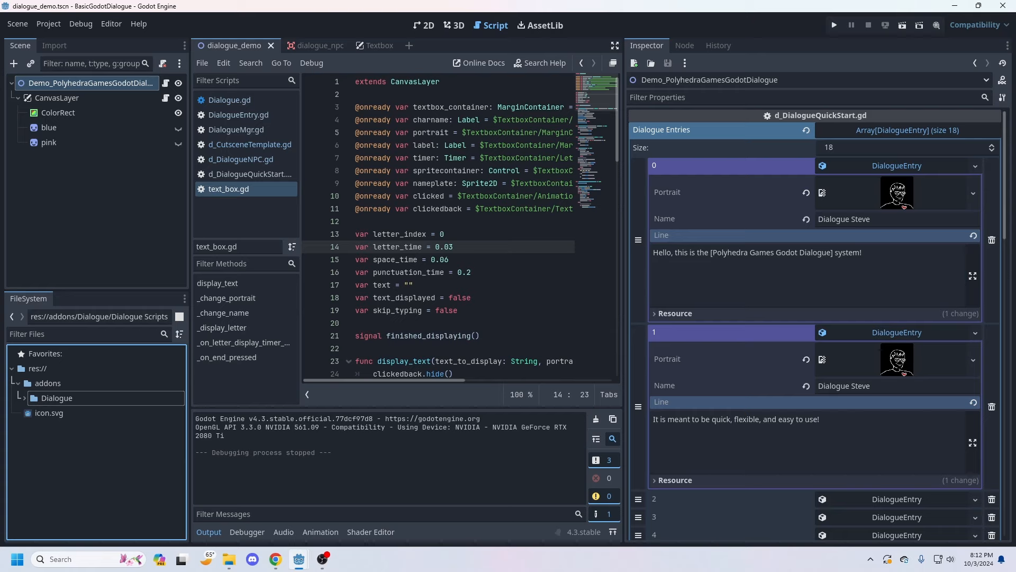
Step: Show the addons folder in the file manager and go up to the Polyhedra Games Godot Dialogue project folder
right_click(51, 379)
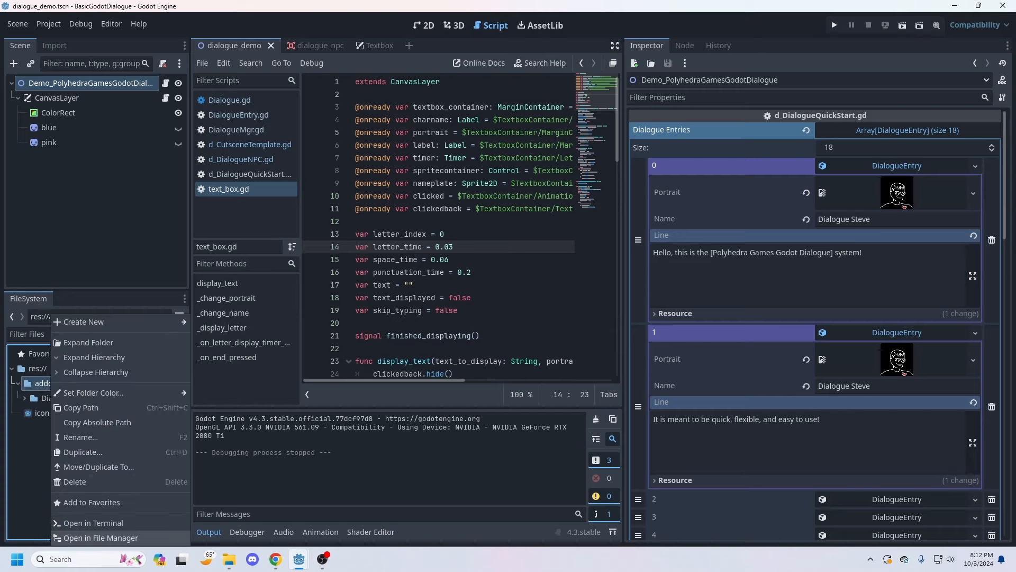
left_click(100, 537)
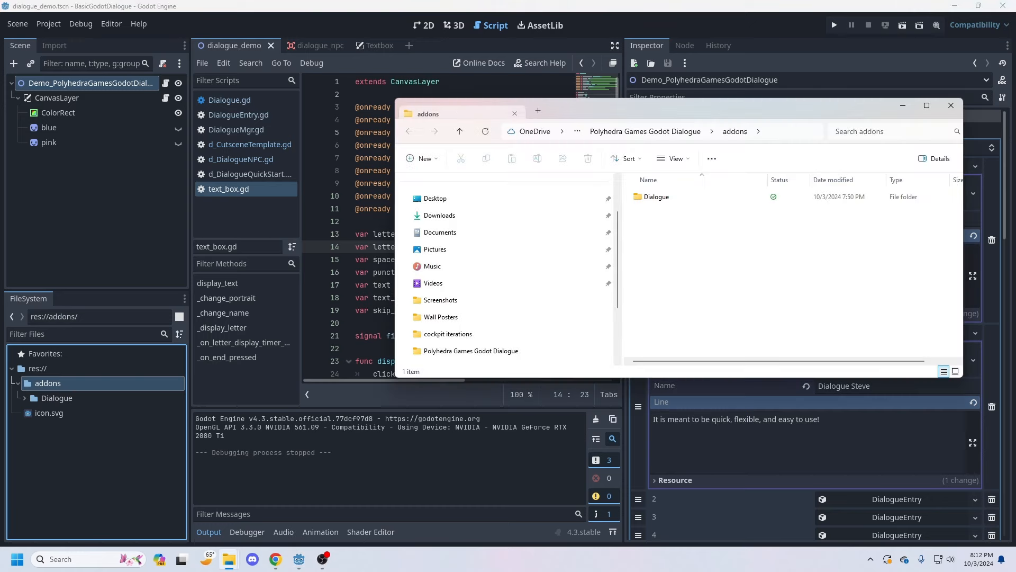
left_click_drag(656, 109, 709, 171)
left_click(699, 194)
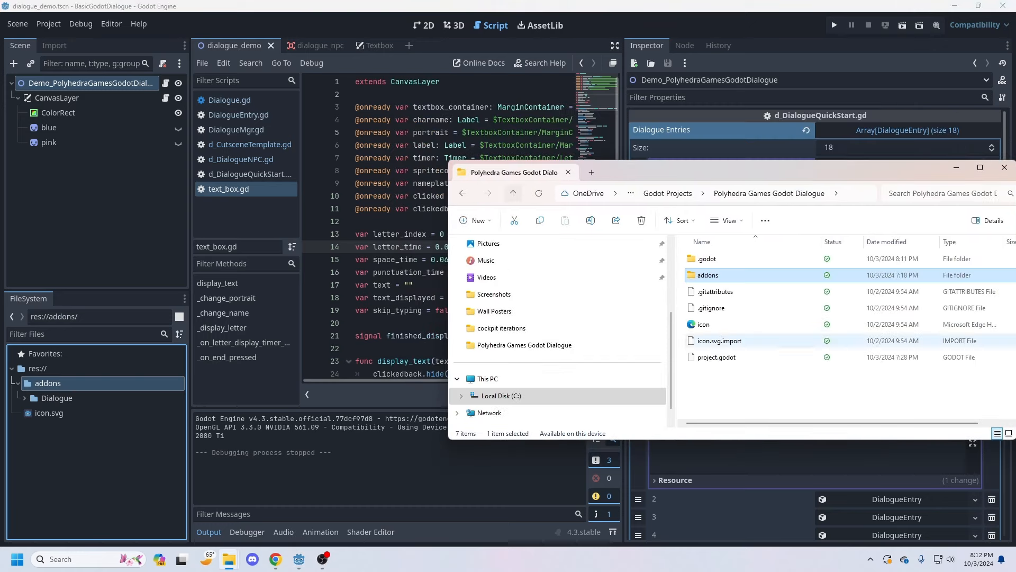
Step: Close the BasicGodotDialogue project and return to the Project Manager
left_click(17, 24)
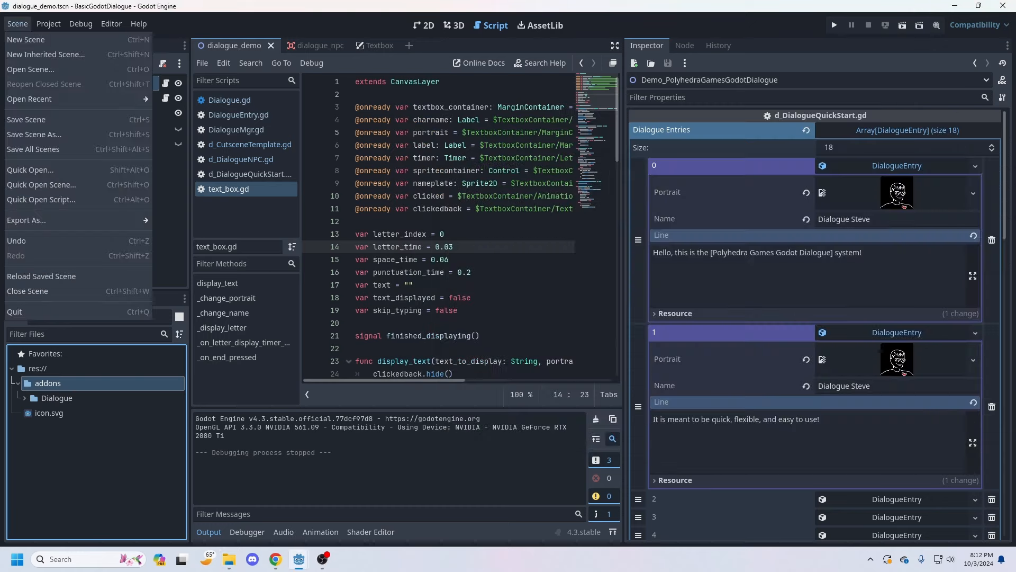
left_click(1003, 6)
left_click(1002, 5)
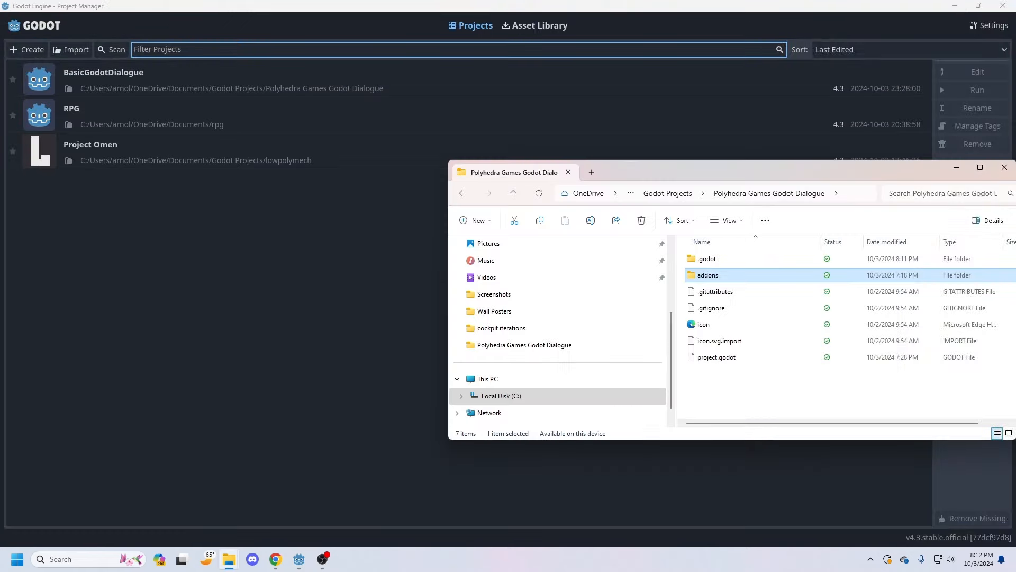
Step: Create a new project named TestDialogue in its own automatically created folder
left_click(318, 276)
left_click(27, 49)
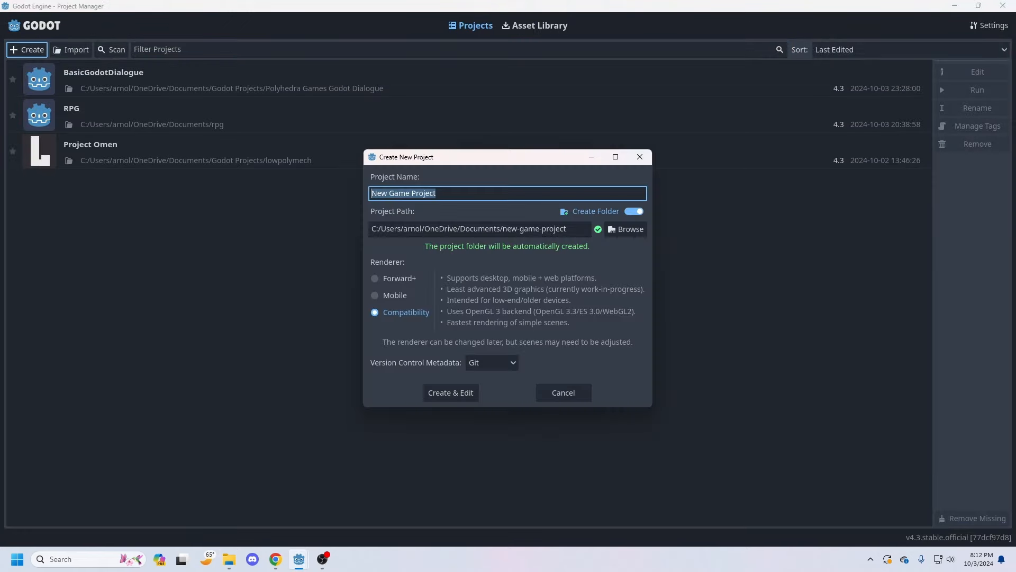
type("T")
key("BackSpace")
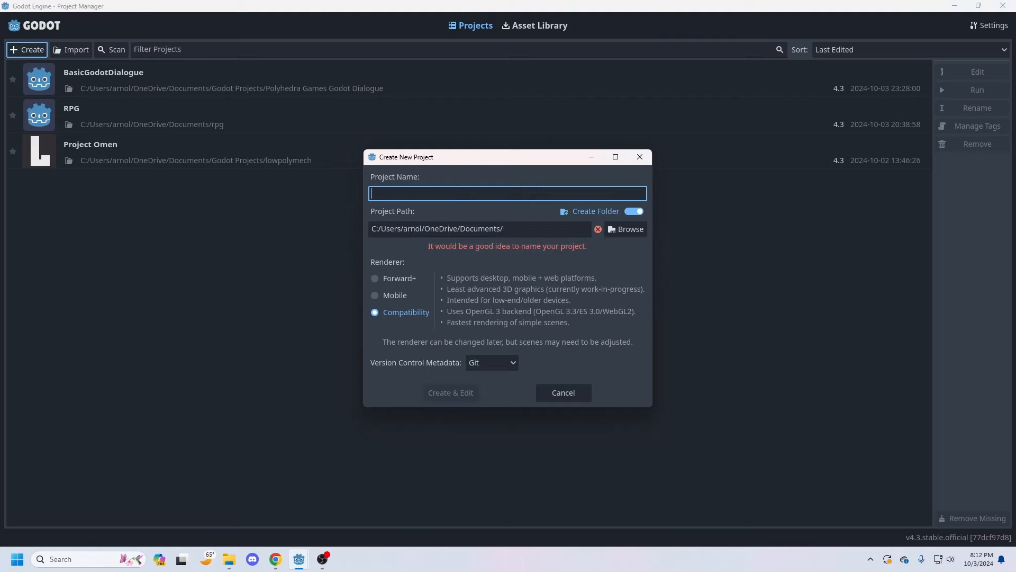
type("TestDialogue")
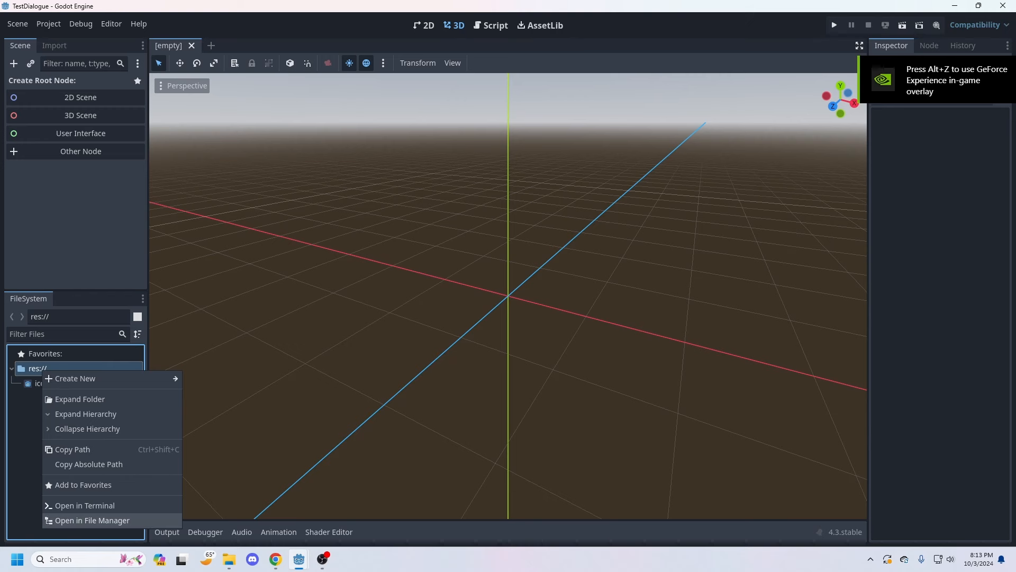
Step: Open the new project's folder in the file manager, move the addons folder from Polyhedra Games Godot Dialogue into it, and close both folder windows
left_click(106, 521)
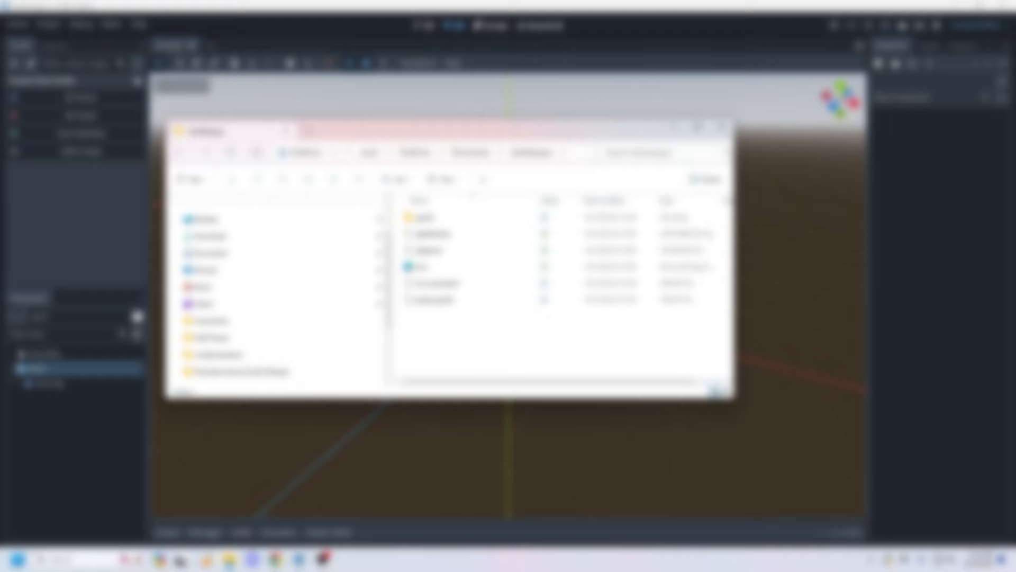
mouse_move(229, 559)
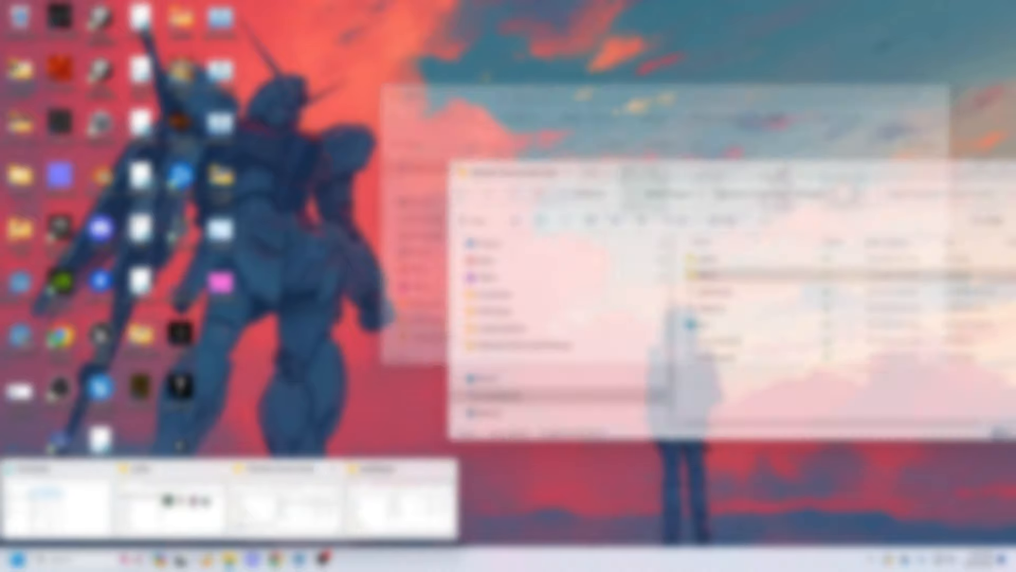
left_click(290, 500)
left_click_drag(635, 172, 849, 217)
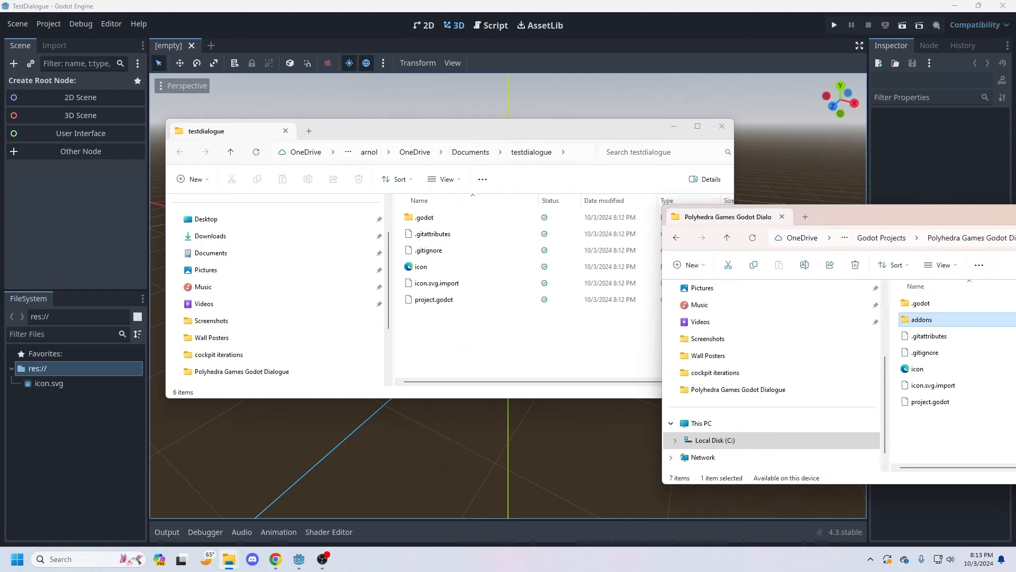
left_click_drag(922, 319, 426, 352)
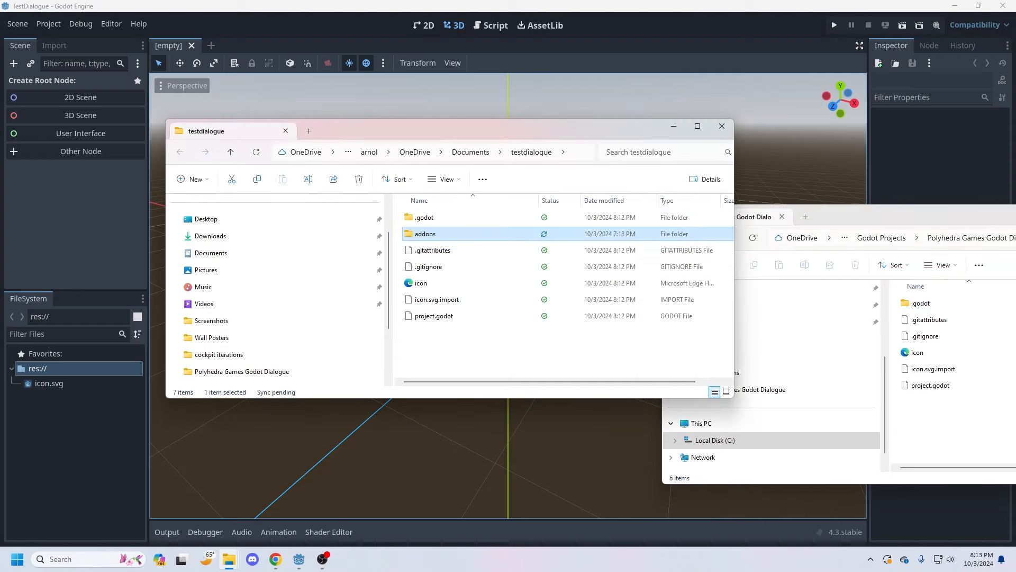
left_click(722, 126)
left_click_drag(900, 217, 292, 232)
left_click(562, 227)
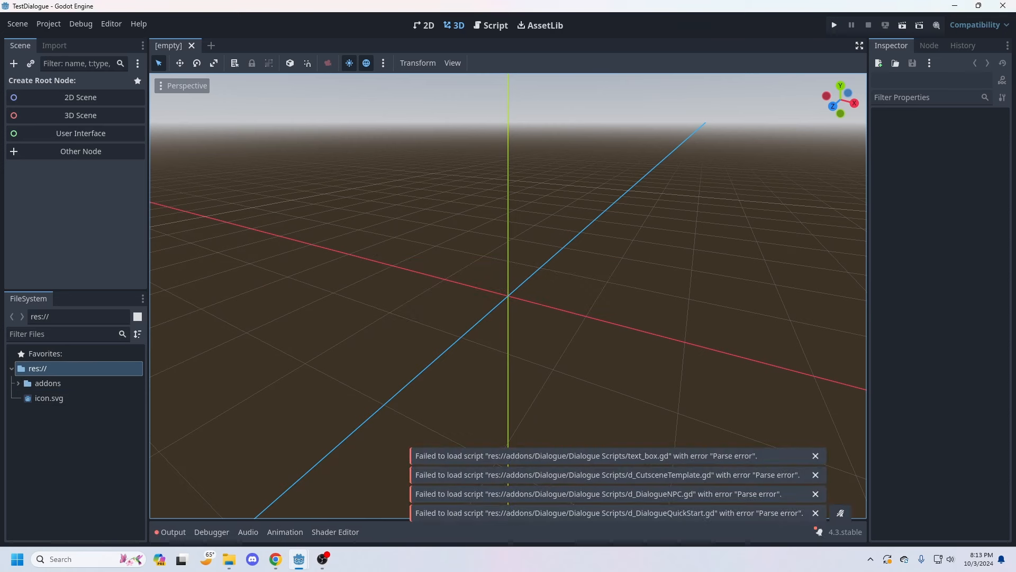
Step: Enable the Polyhedra Games Godot Dialogue plugin in the project settings
left_click(47, 383)
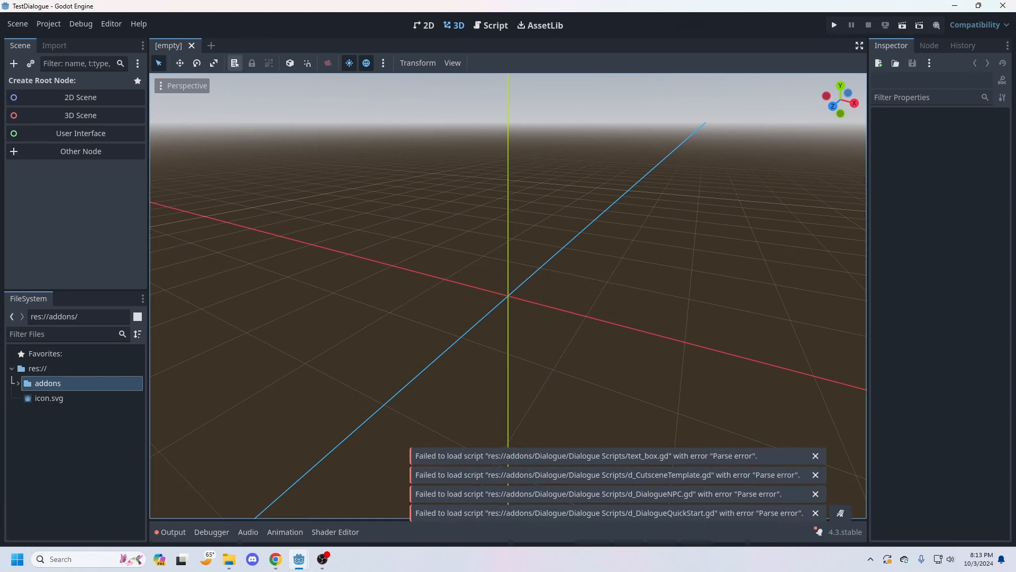
left_click(81, 24)
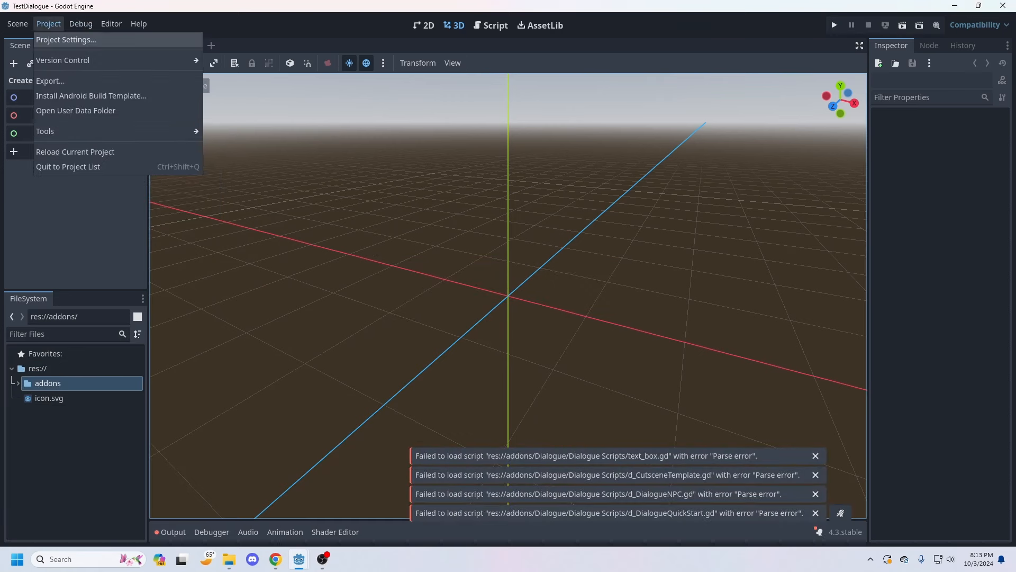
left_click(59, 39)
left_click(392, 112)
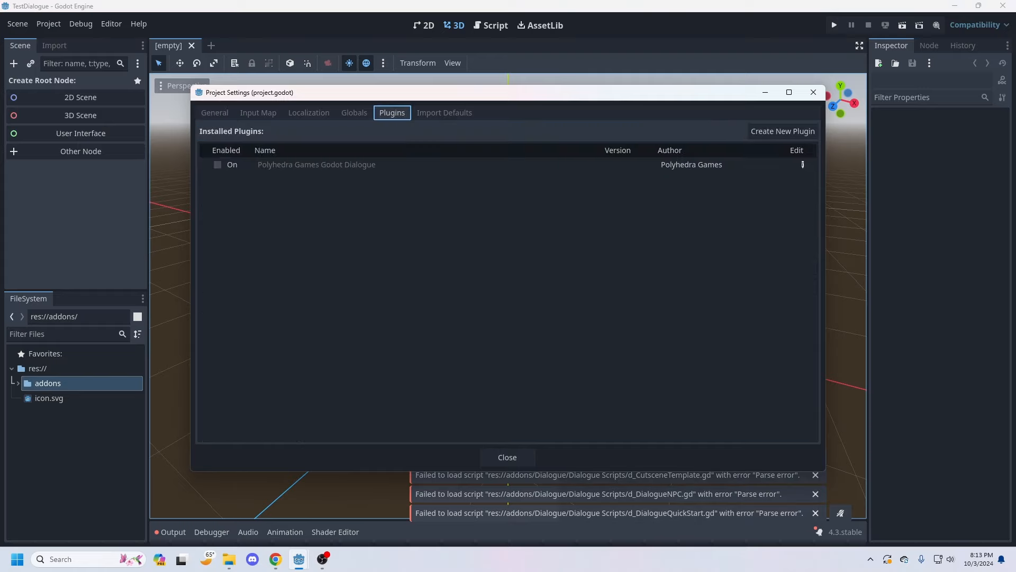
left_click(217, 165)
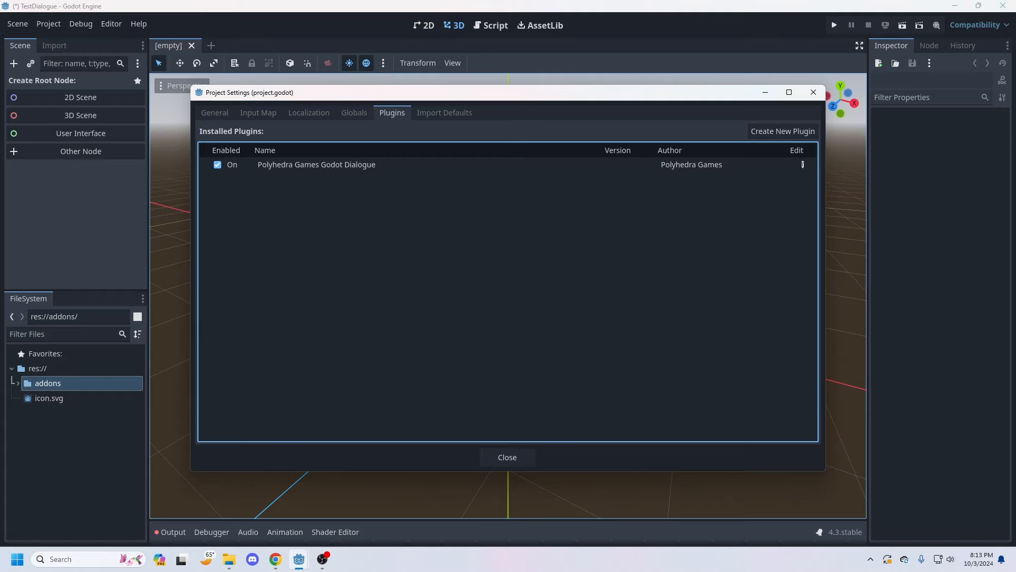
Step: Check the DialogueMgr autoload and its script path in the project's global settings, and close the settings
left_click(354, 112)
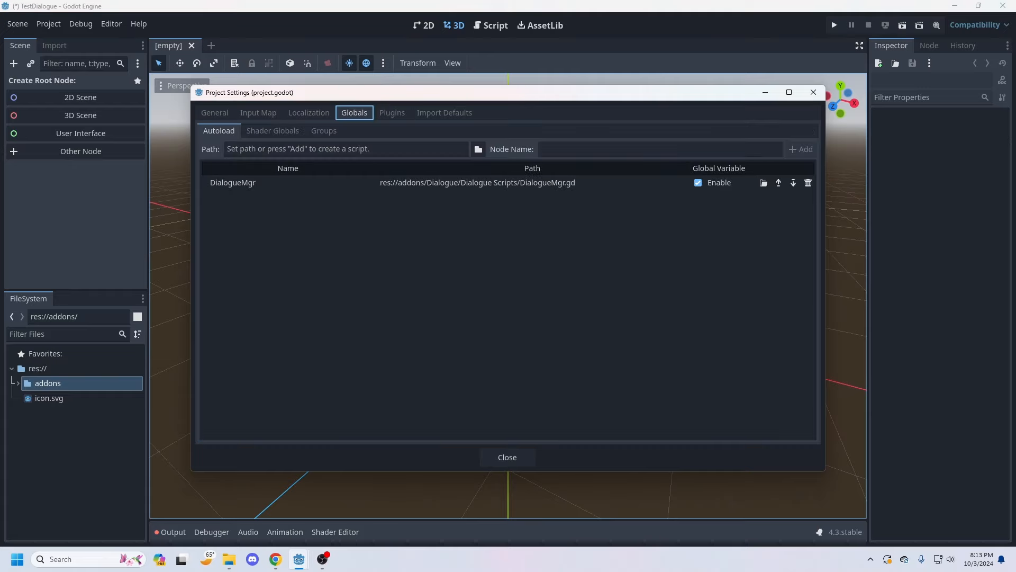
left_click(532, 183)
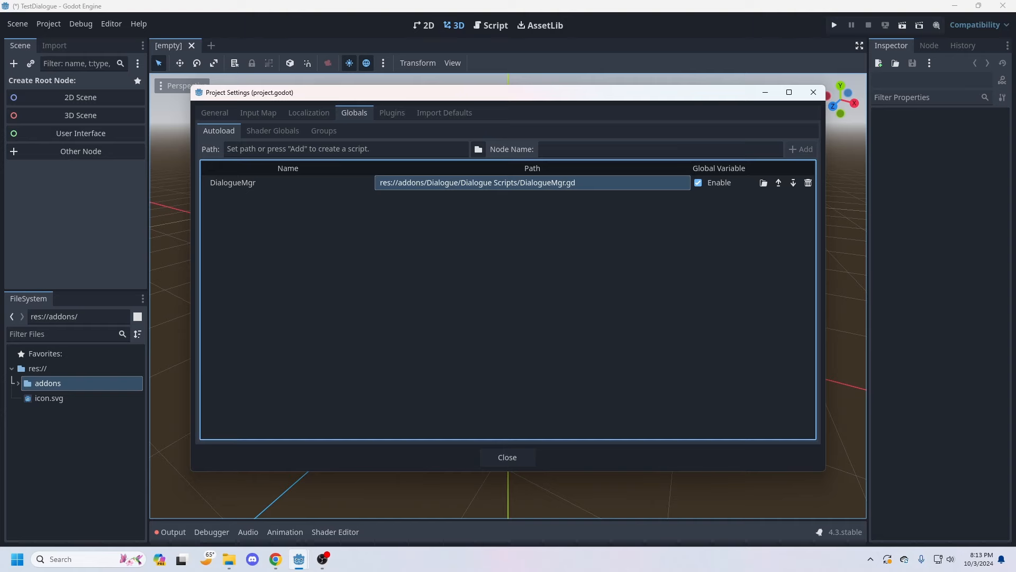
left_click(814, 92)
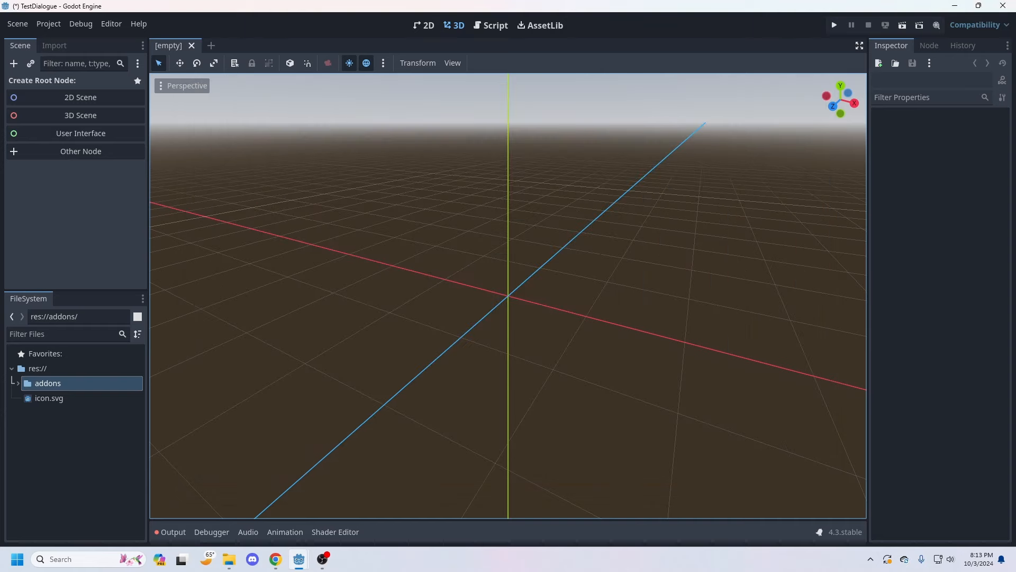
Step: Expand addons, Dialogue and Dialogue Scenes in the project's file tree to list the scene files
left_click(18, 383)
left_click(25, 398)
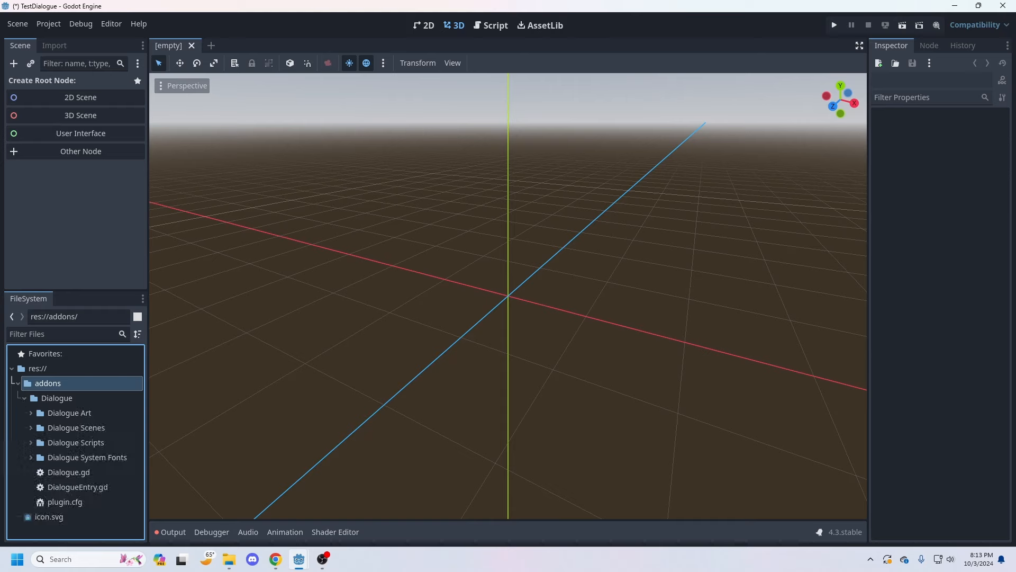
left_click(31, 428)
scroll(53, 421, "down", 1)
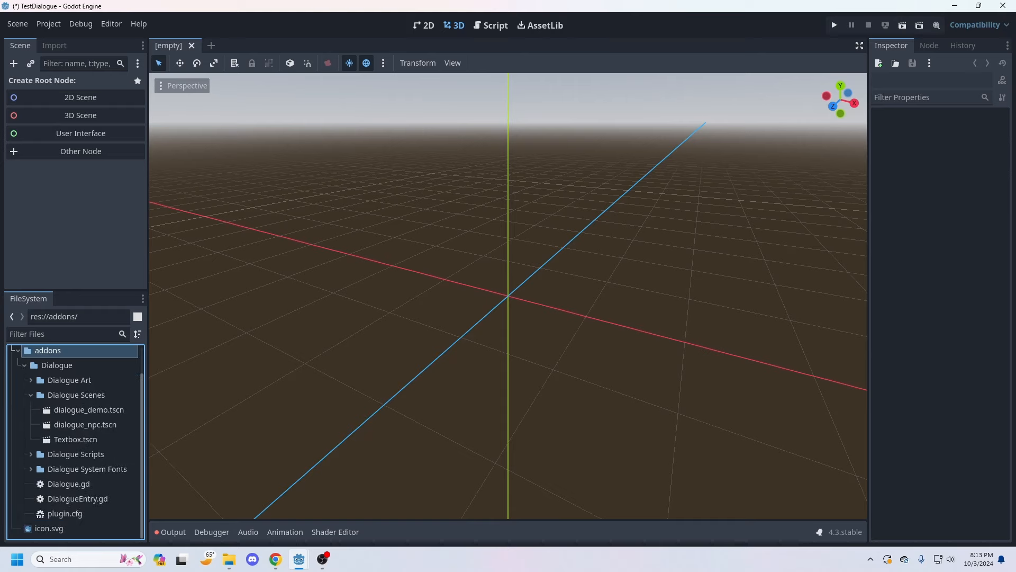
Step: Open the dialogue_demo.tscn scene, run it and advance through its first dialogue lines, closing the game and the scene when done
left_click(88, 410)
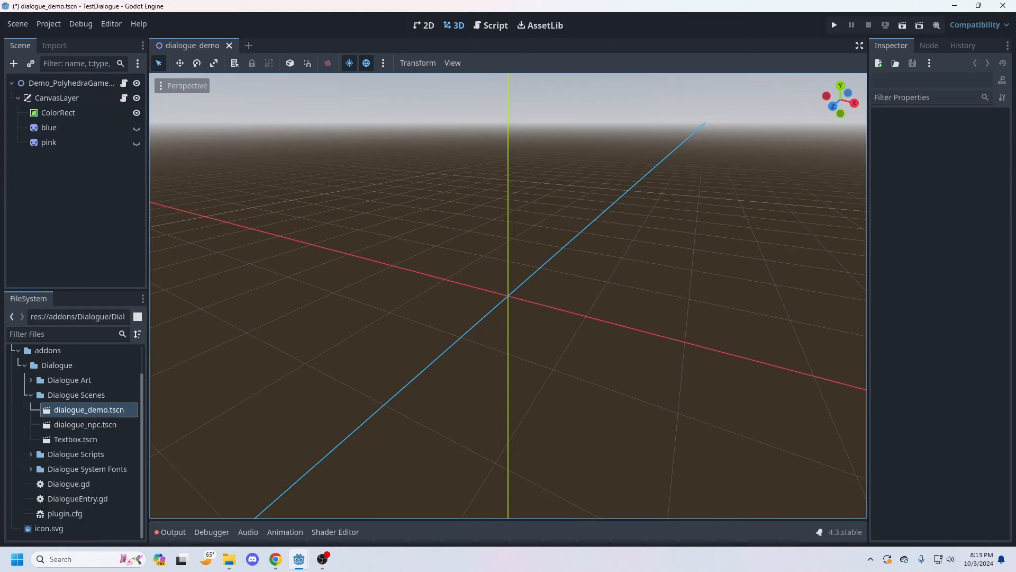
key("F6")
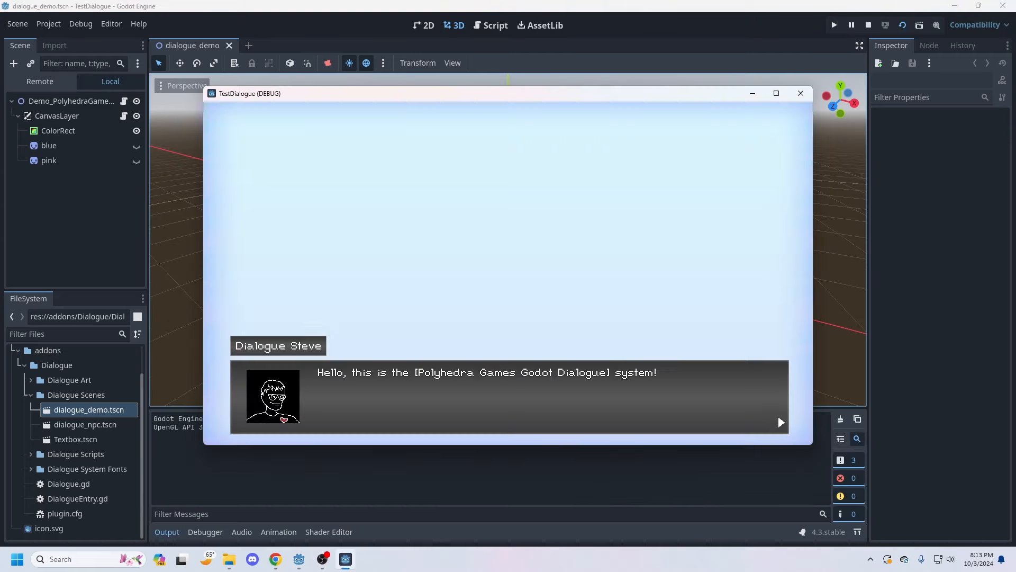
key("space")
key("space")
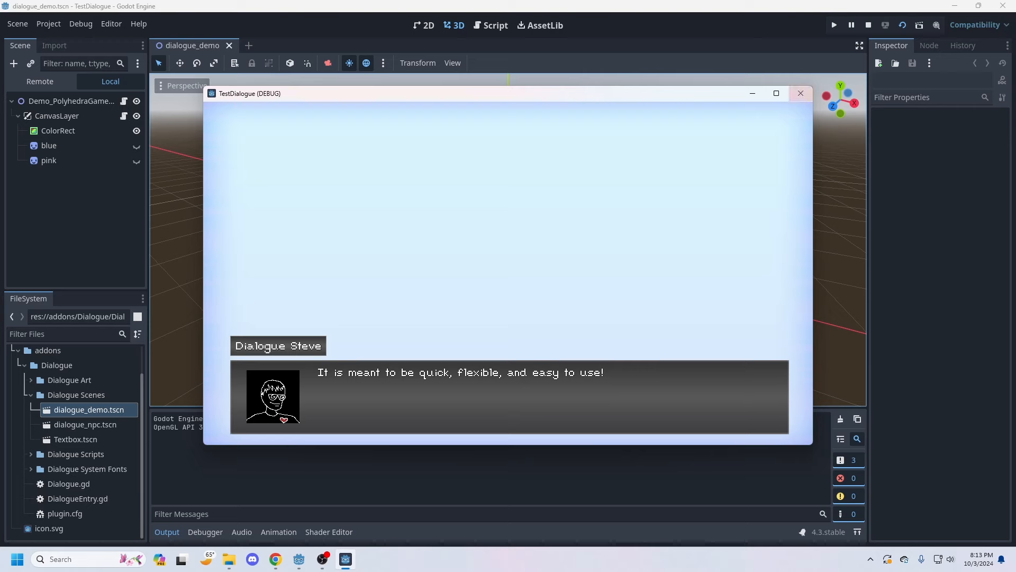
left_click(800, 93)
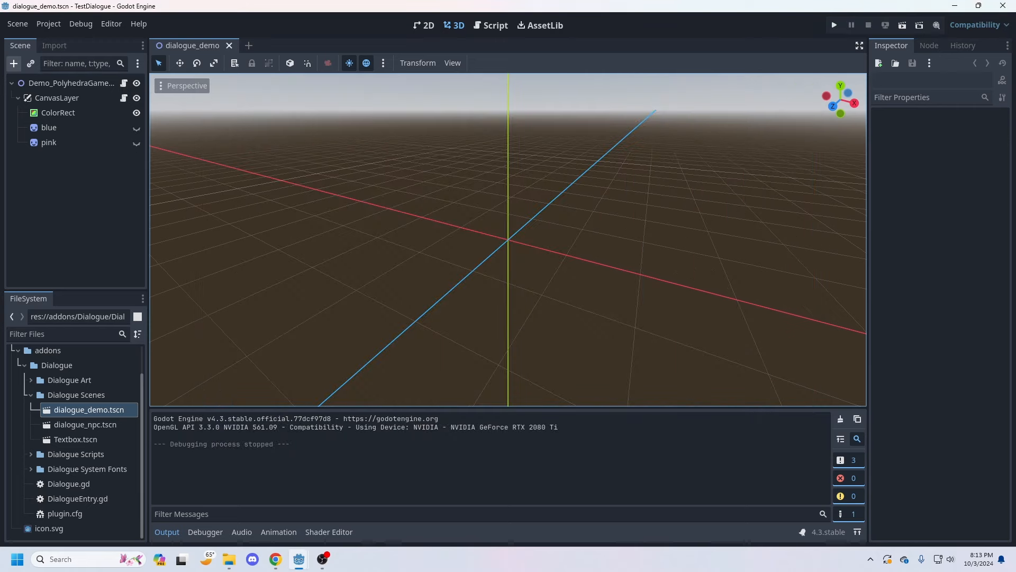
left_click(229, 45)
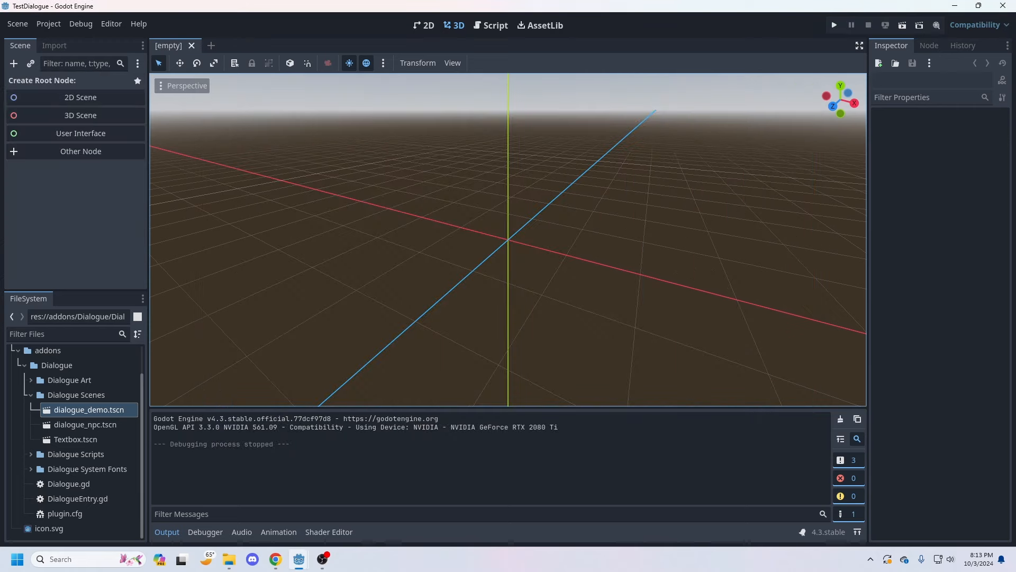
Step: Create a new 2D scene and rename its root node TestScene
left_click(81, 97)
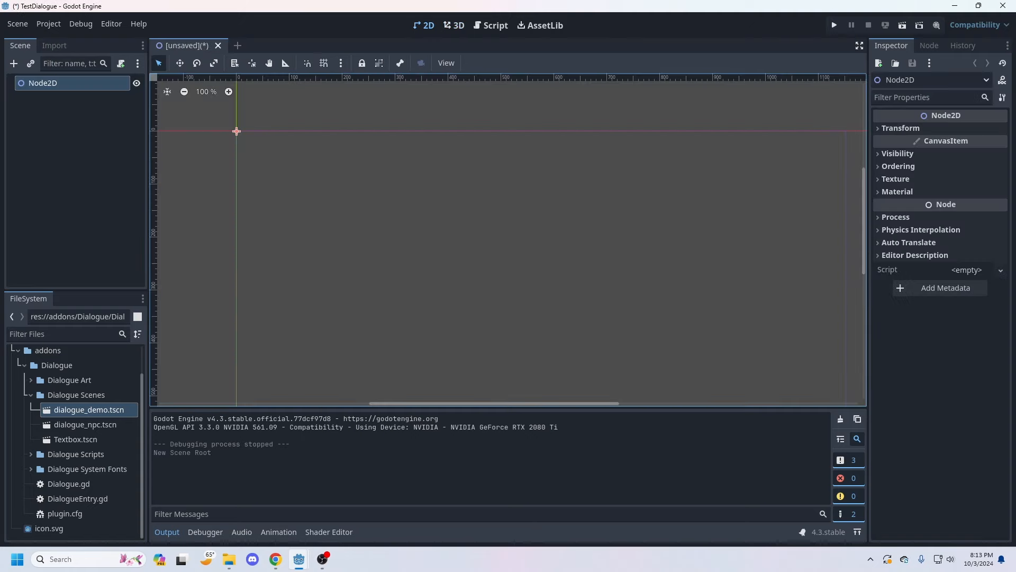
right_click(46, 83)
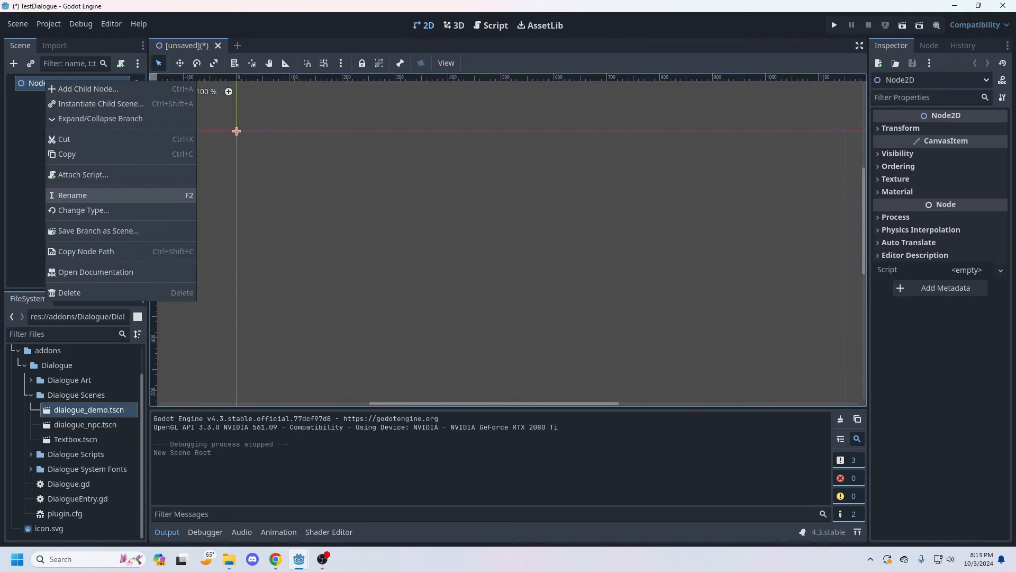
left_click(63, 194)
type("TestSc")
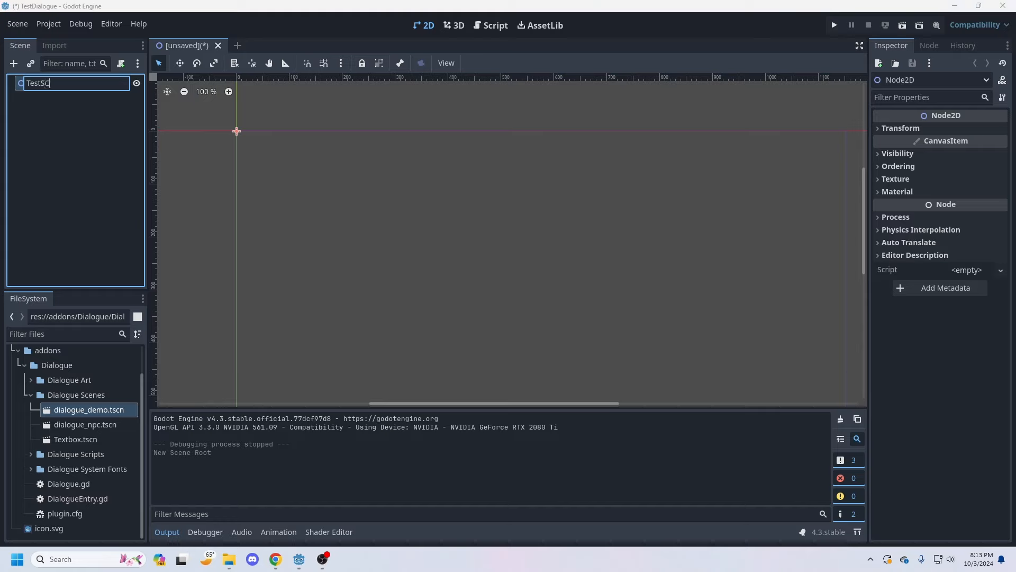
type("ene")
key("Return")
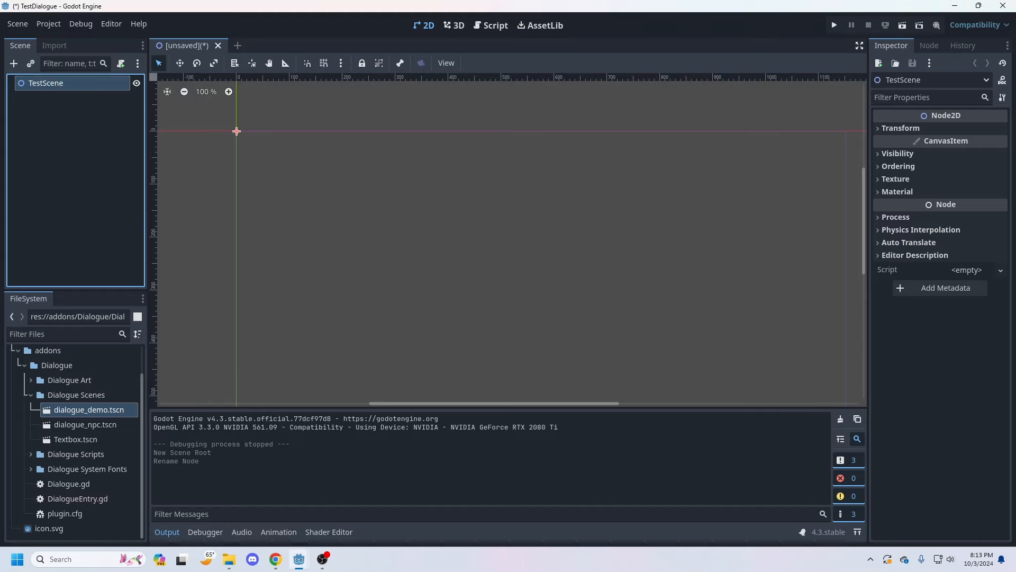
Step: Attach the addon's d_DialogueQuickStart.gd script from the Dialogue Scripts folder to the TestScene node
left_click(31, 395)
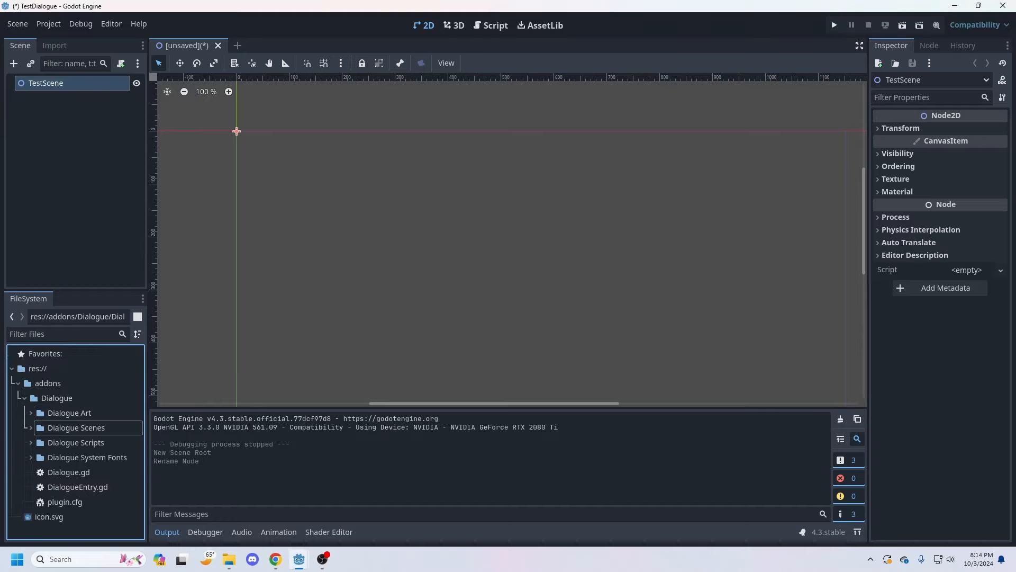
left_click(31, 443)
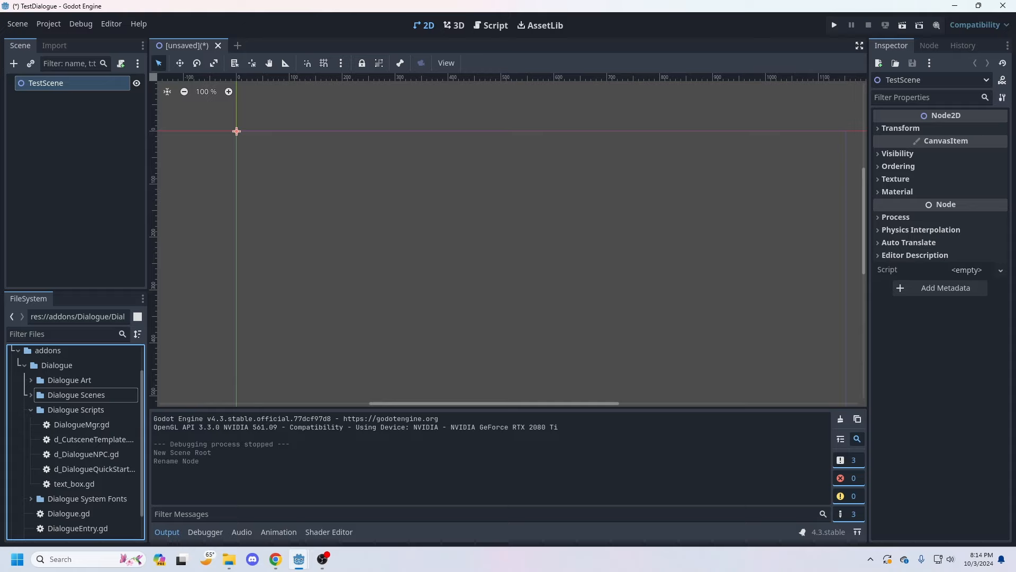
left_click_drag(95, 469, 57, 90)
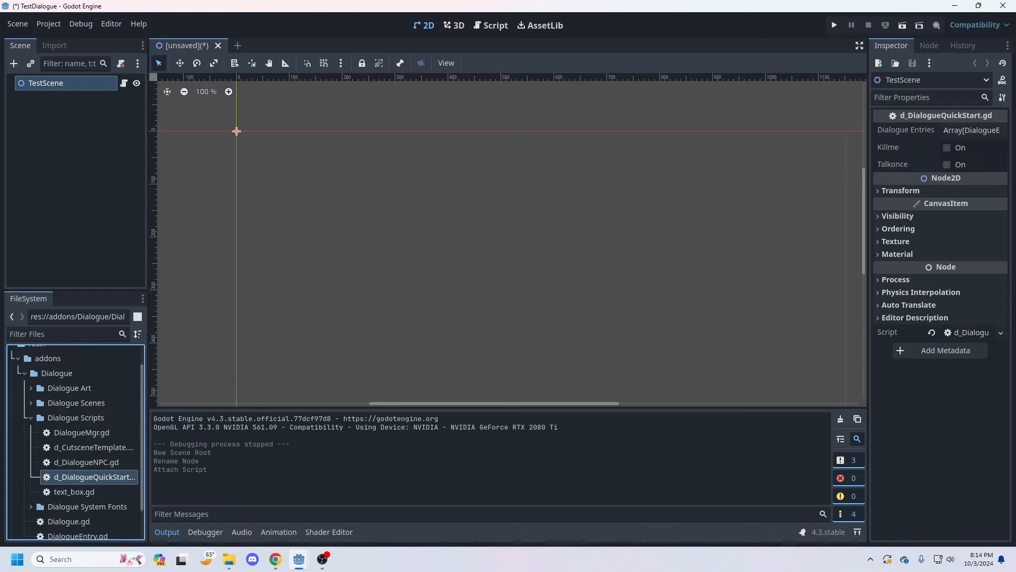
Step: Add one element to TestScene's Dialogue Entries array, create a new DialogueEntry in it and expand its properties
scroll(314, 131, "up", 4)
scroll(302, 100, "down", 8)
scroll(365, 85, "down", 1)
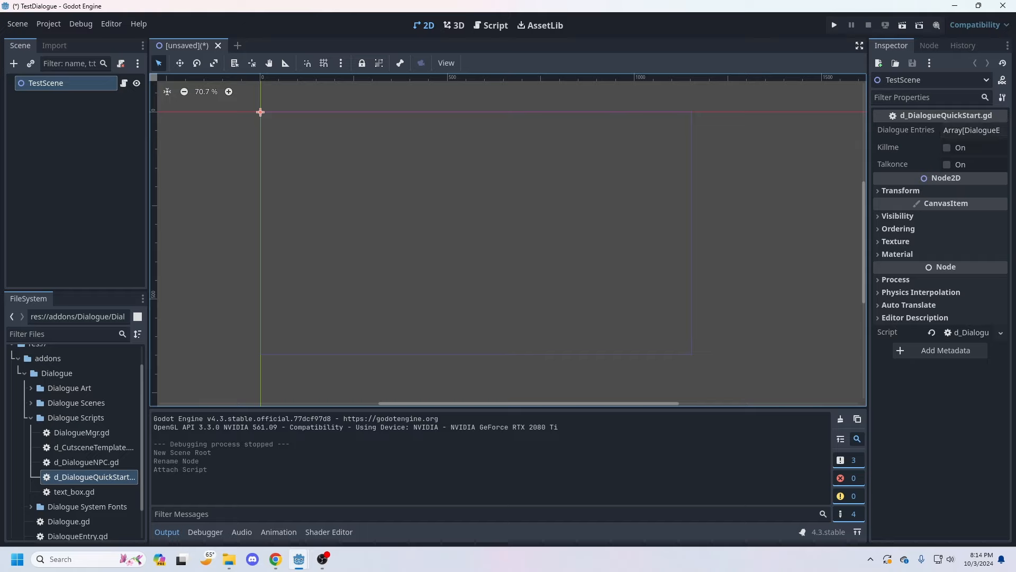
left_click_drag(868, 289, 791, 290)
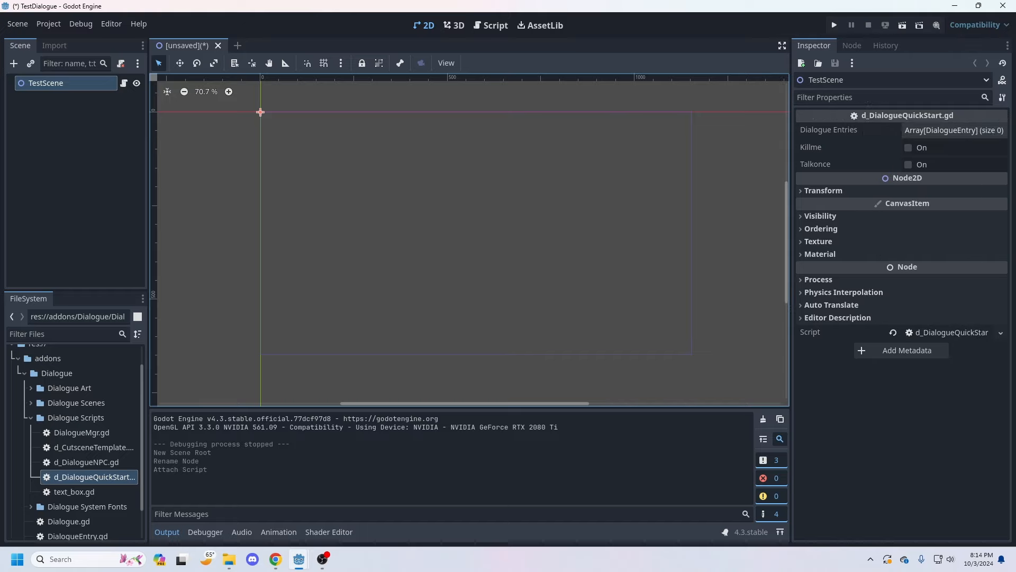
left_click(954, 129)
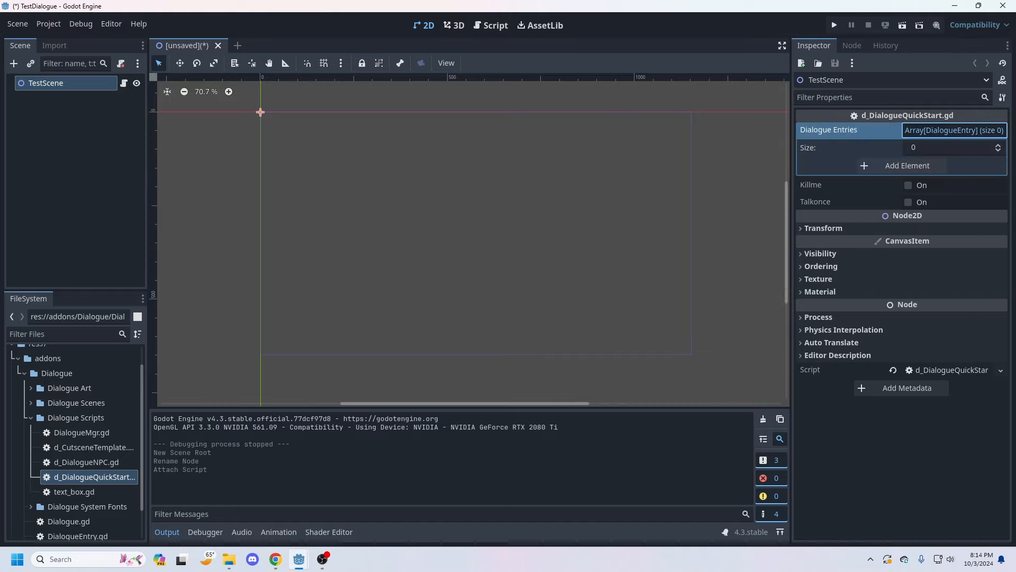
left_click(901, 166)
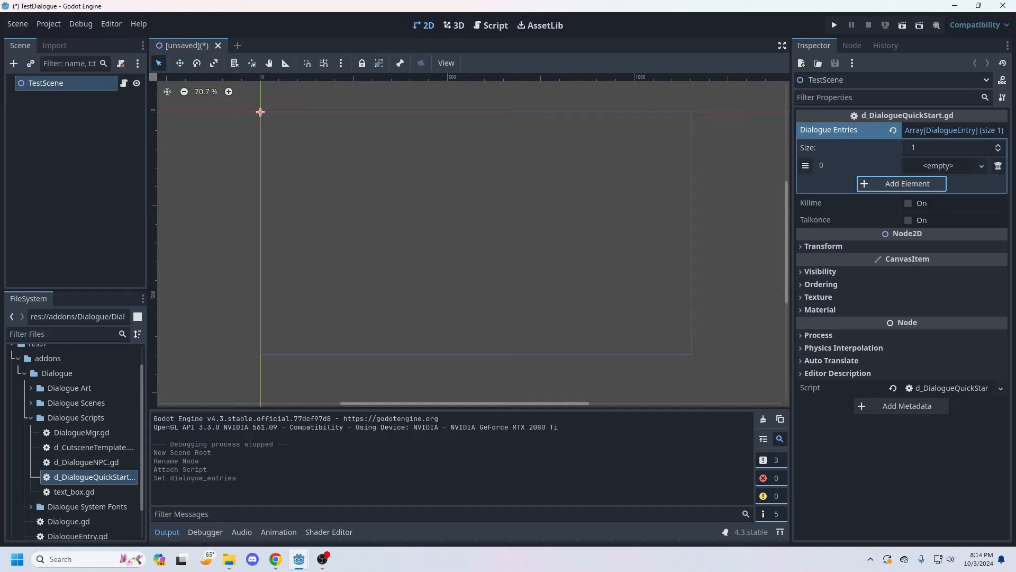
left_click(982, 165)
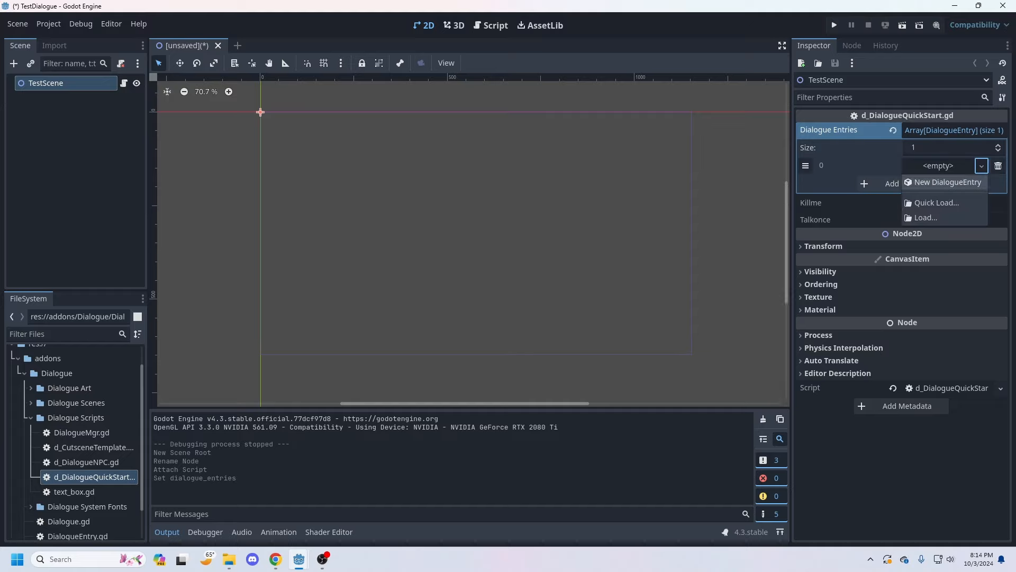
left_click(948, 182)
left_click(942, 166)
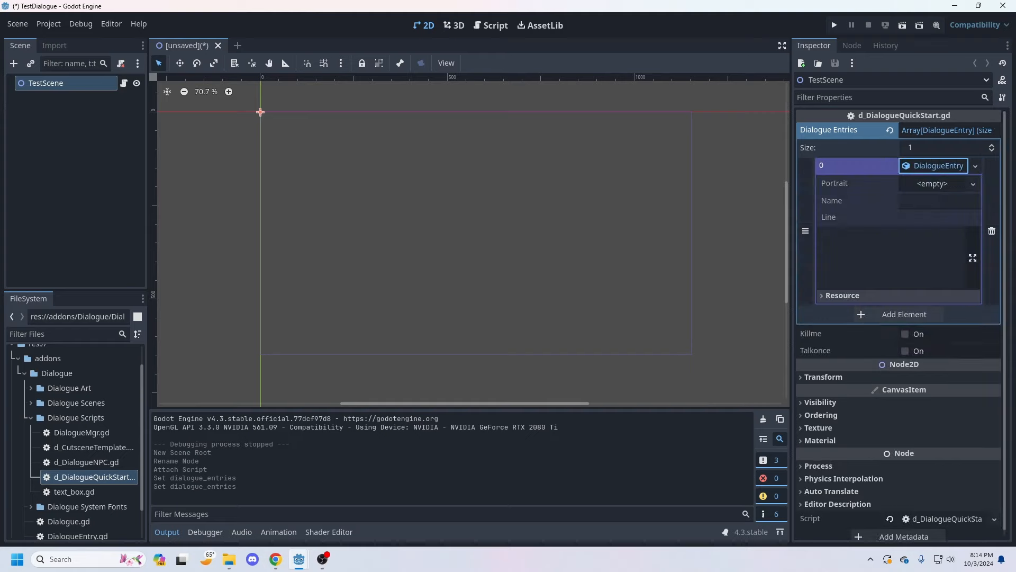
Step: Add two more elements to the Dialogue Entries array, fill each with a new DialogueEntry and expand both
left_click(904, 315)
left_click(904, 332)
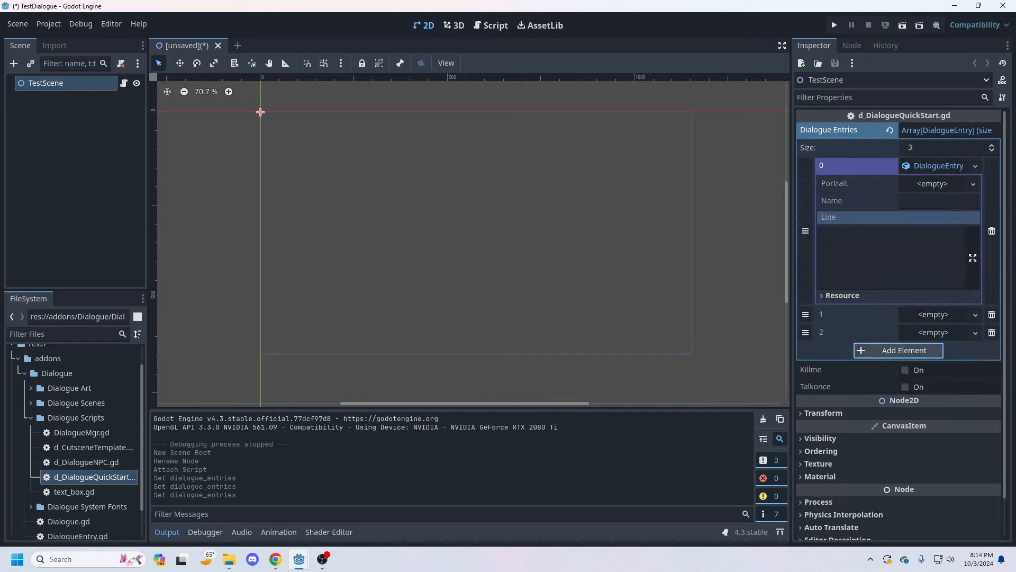
left_click(933, 314)
left_click(942, 330)
left_click(933, 331)
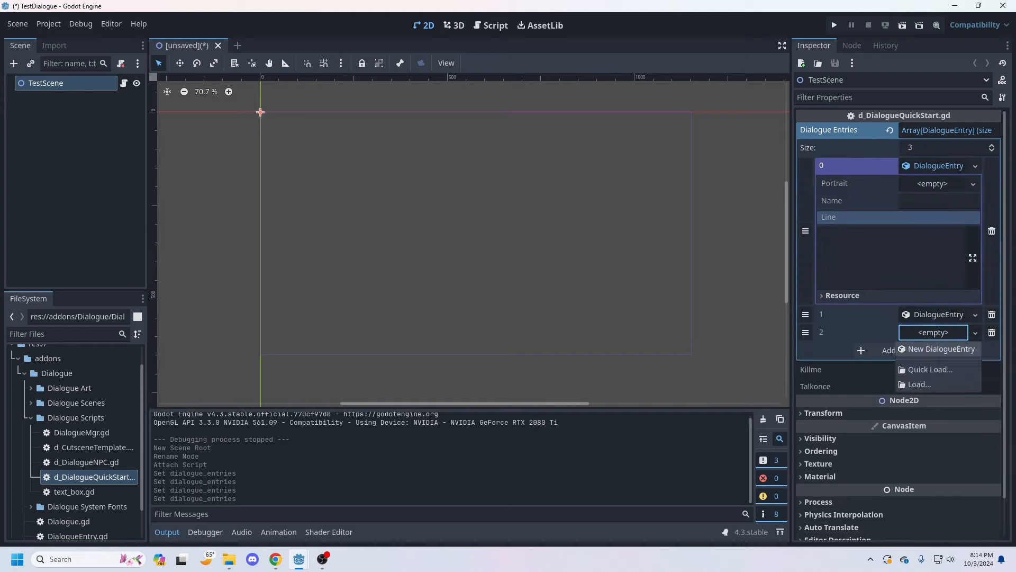
left_click(942, 348)
left_click(933, 314)
left_click(933, 463)
scroll(908, 312, "down", 2)
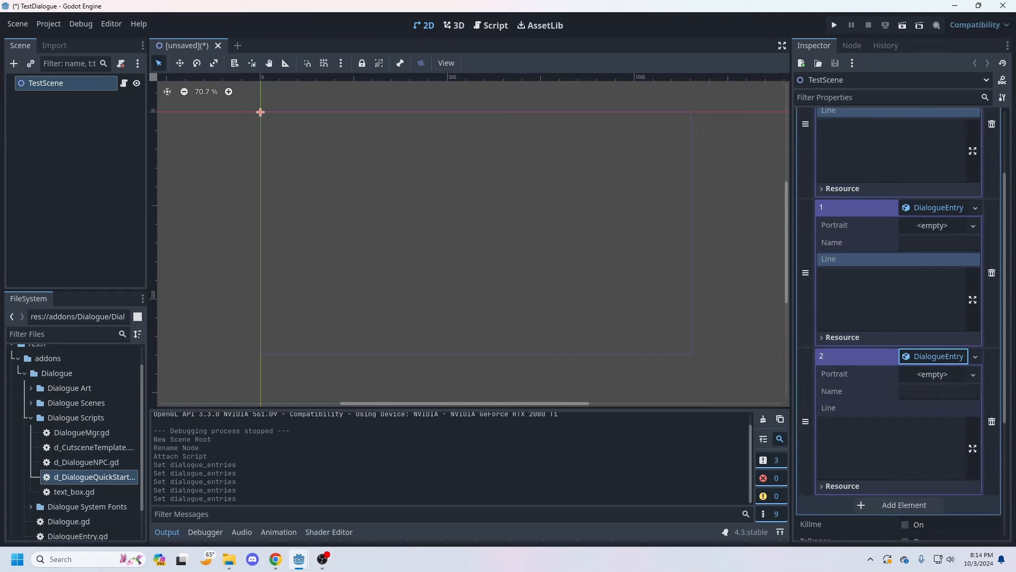
scroll(900, 297, "up", 2)
left_click(891, 258)
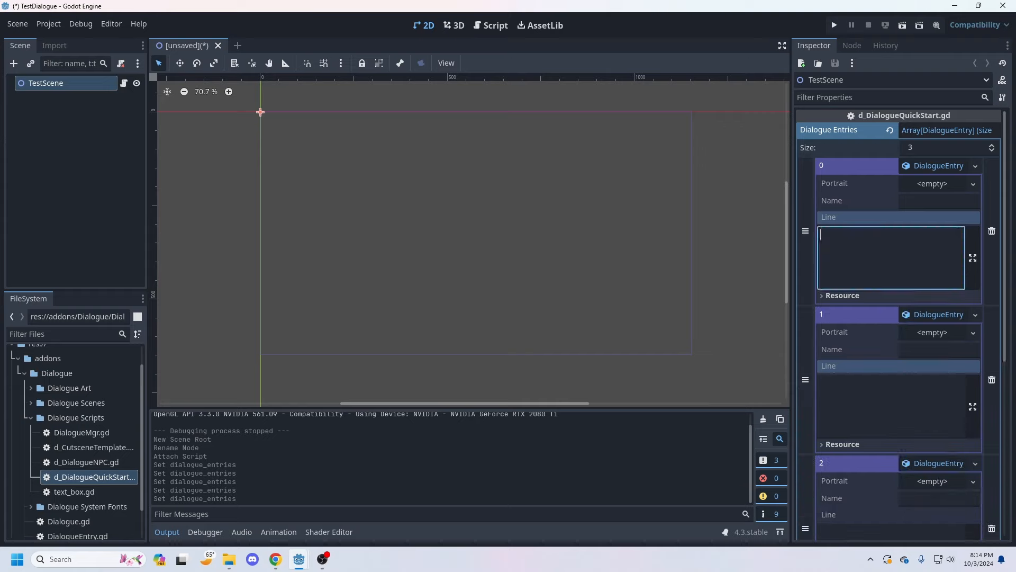
Step: Collapse the addons folder and create a folder named sprites in the project root
left_click(30, 418)
key("Left")
key("Left")
key("Left")
key("Left")
key("Left")
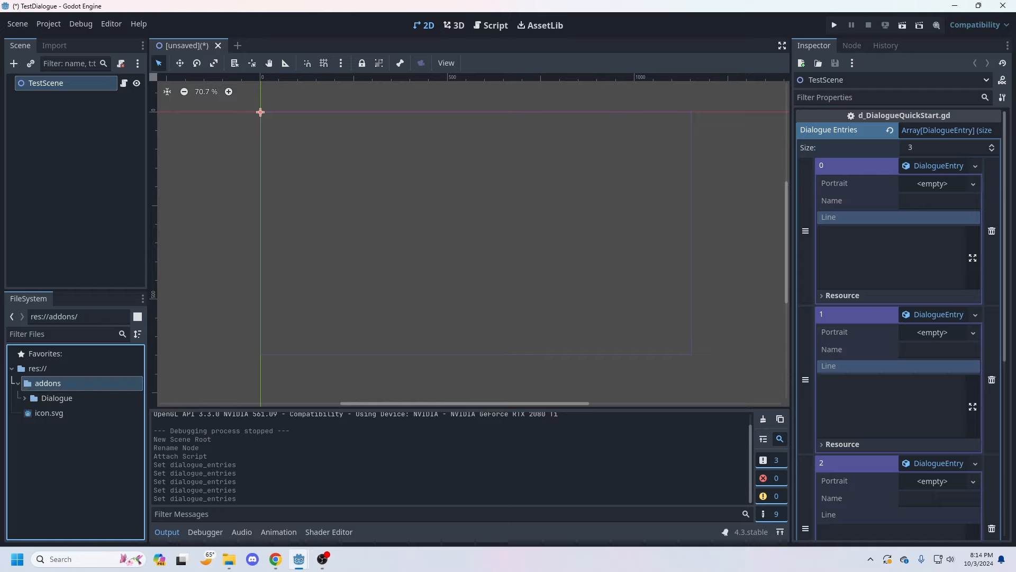
right_click(36, 370)
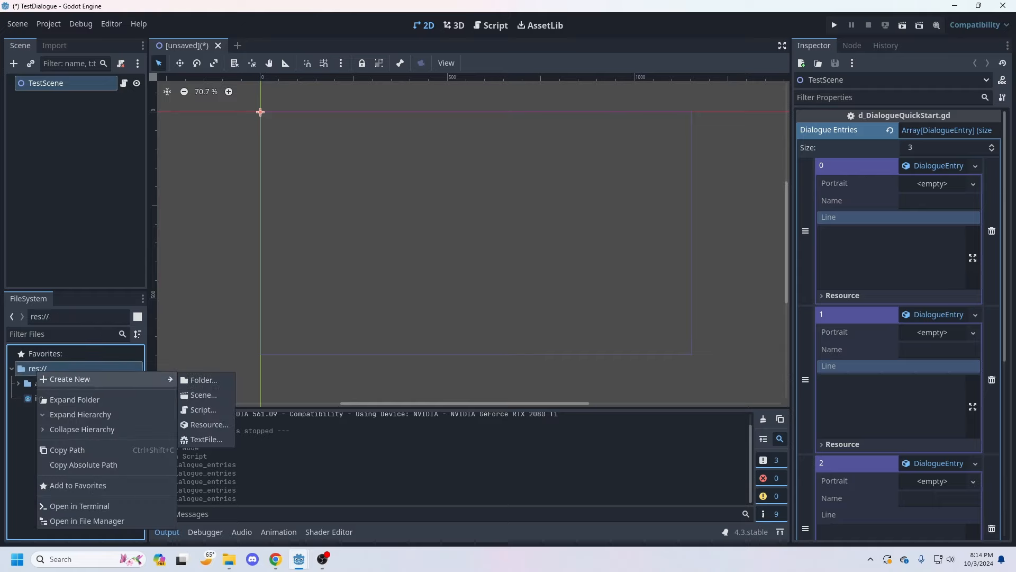
mouse_move(70, 379)
left_click(200, 380)
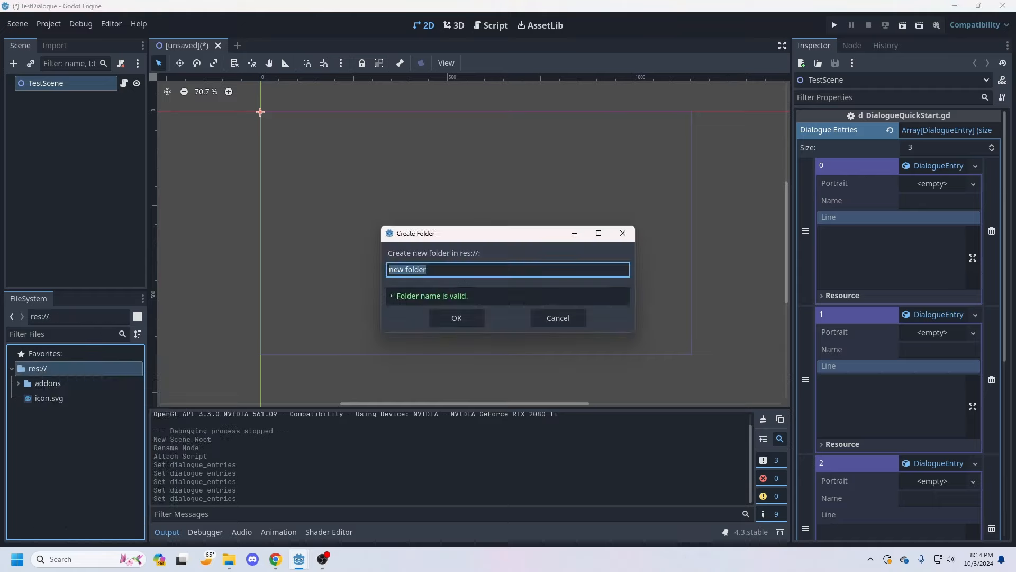
type("sprites")
key("Return")
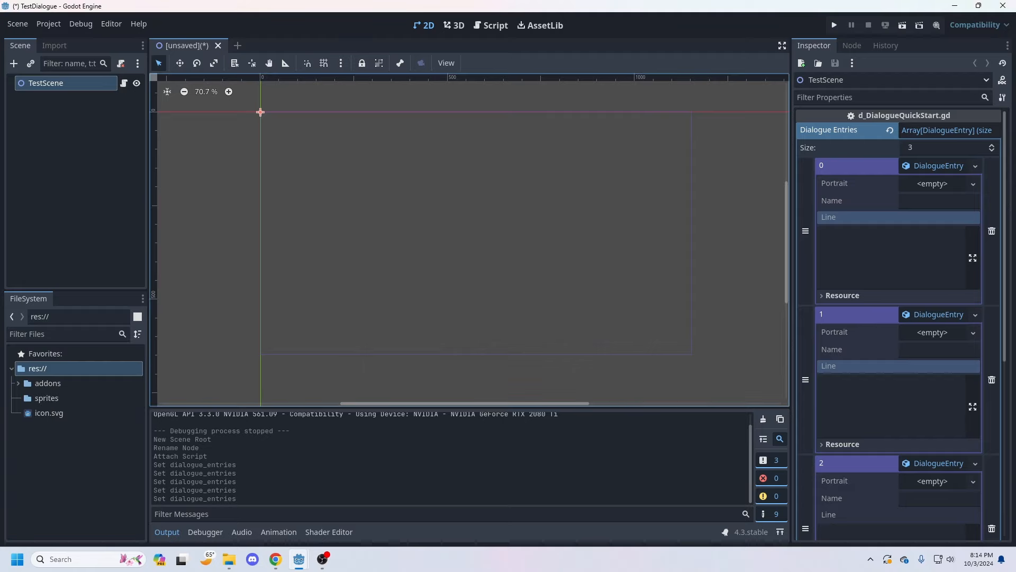
Step: Import the godzilla, raccoon, skull and tv images from the file manager's sprites folder into the project's sprites folder
left_click(46, 398)
left_click(228, 559)
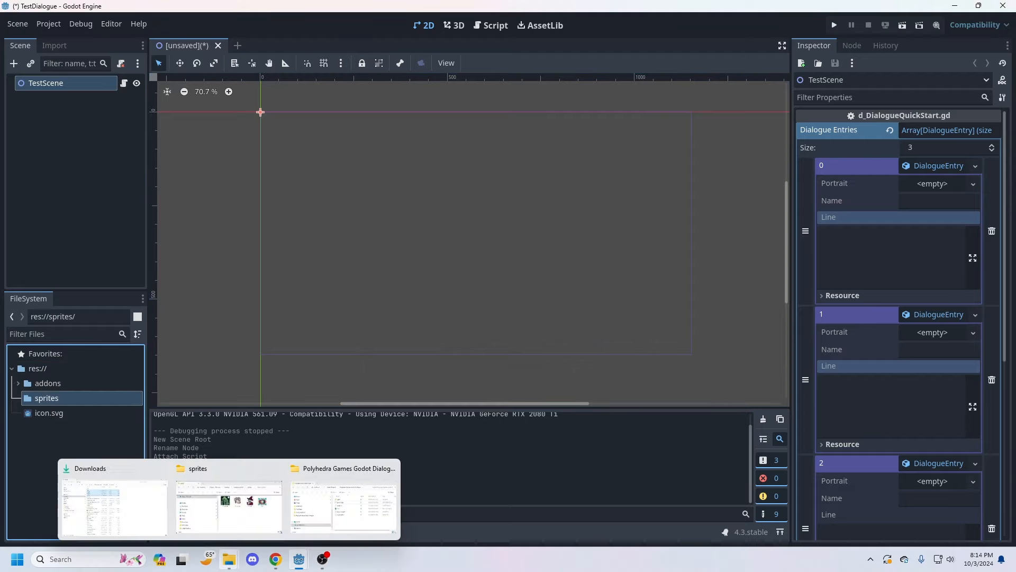
left_click(228, 507)
key("ctrl+a")
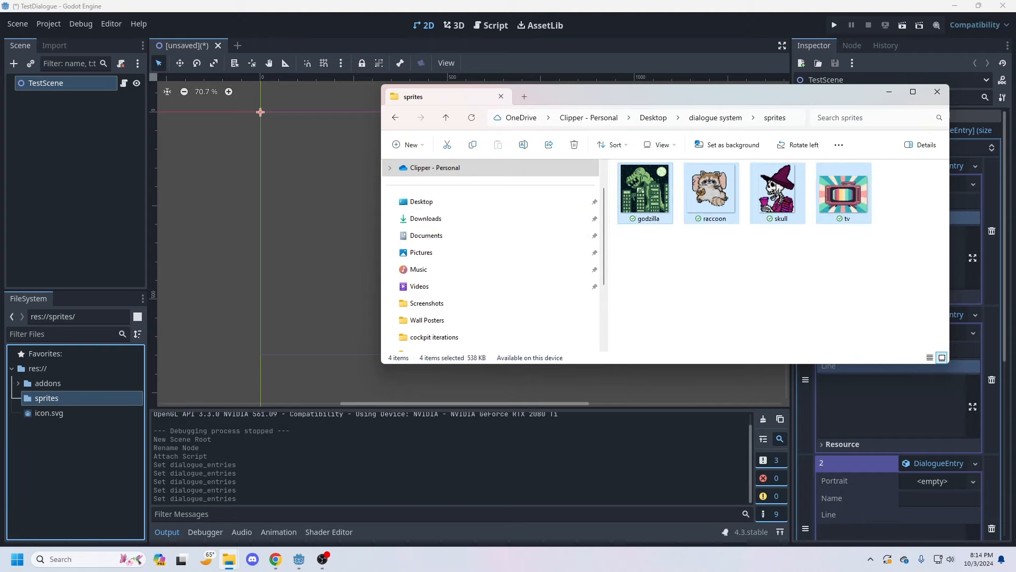
left_click_drag(645, 190, 79, 403)
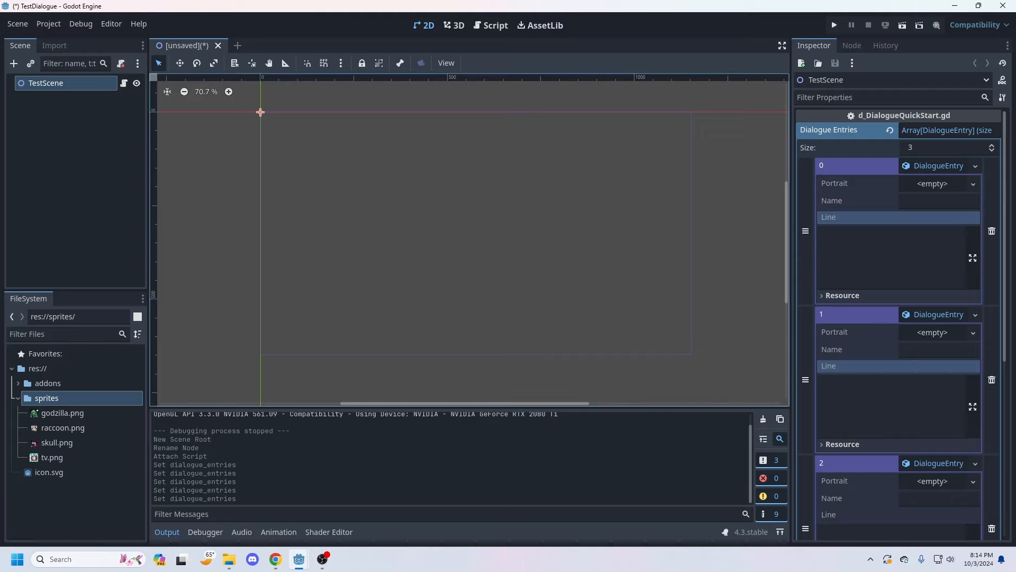
Step: Assign skull.png as the portrait of dialogue entries 0 and 2, and raccoon.png as the portrait of entry 1
left_click(56, 442)
left_click_drag(57, 442, 937, 192)
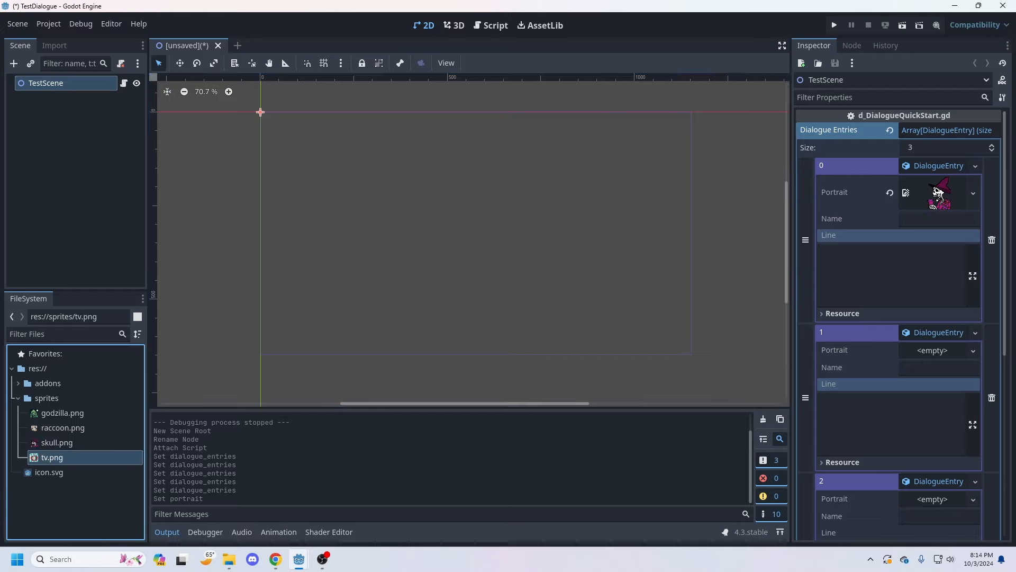
left_click_drag(63, 427, 916, 357)
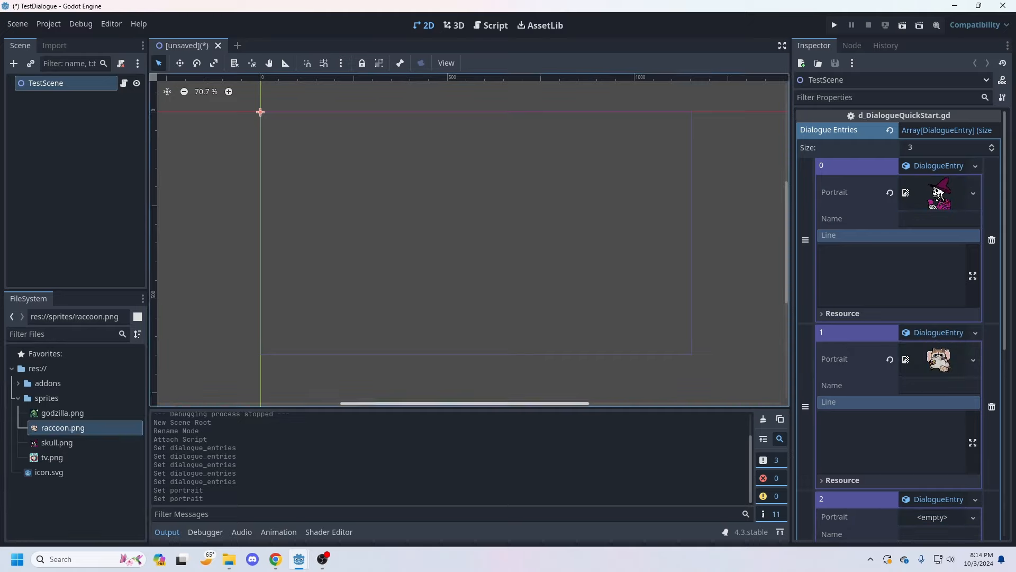
left_click(51, 457)
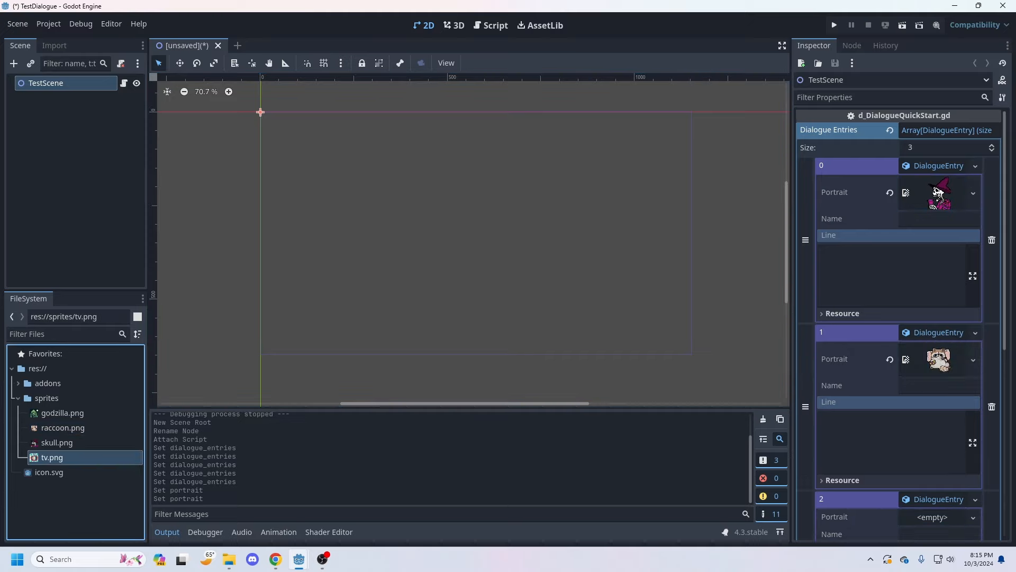
left_click_drag(55, 442, 938, 525)
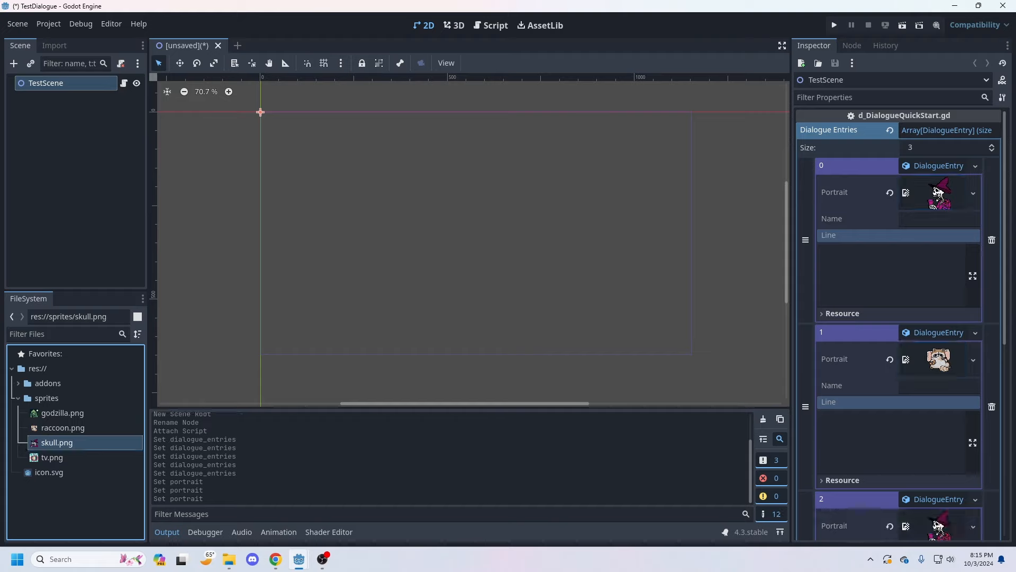
Step: Name dialogue entries 0 and 2 Skull, and name entry 1 Raccoon
left_click(940, 219)
type("Skull")
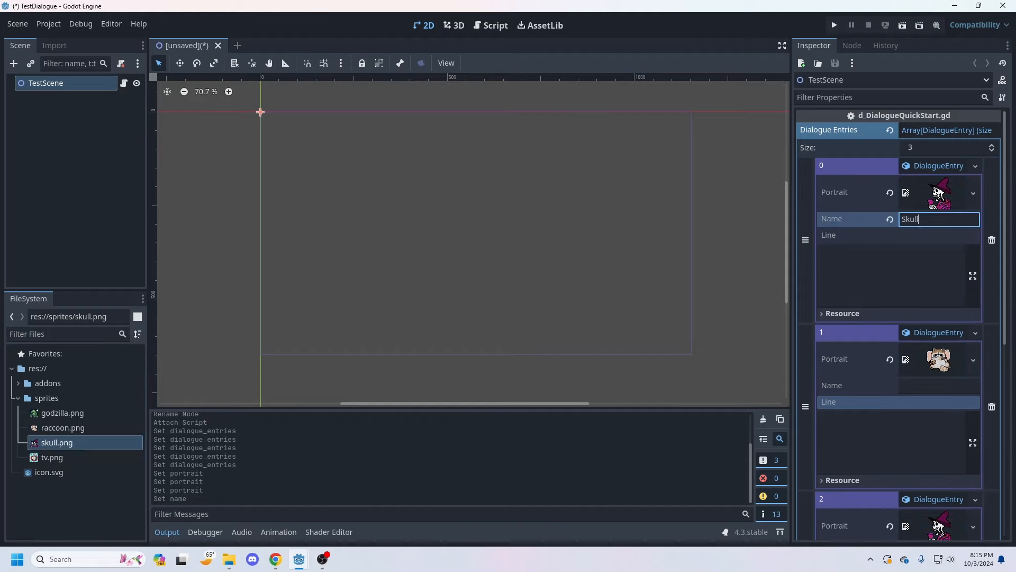
left_click(939, 386)
type("Ra")
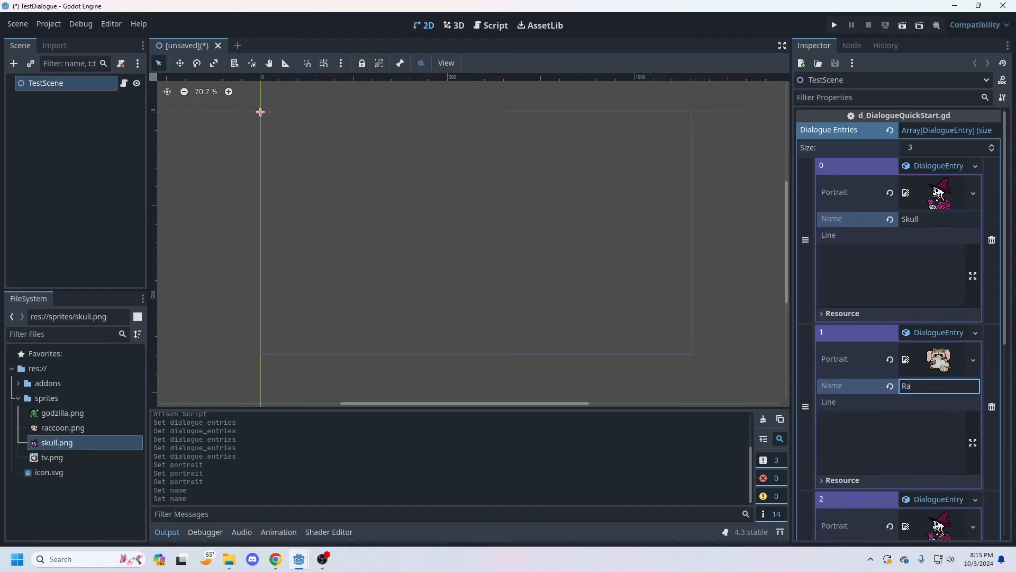
type("ccoon")
scroll(898, 324, "down", 2)
left_click(939, 446)
type("Skull")
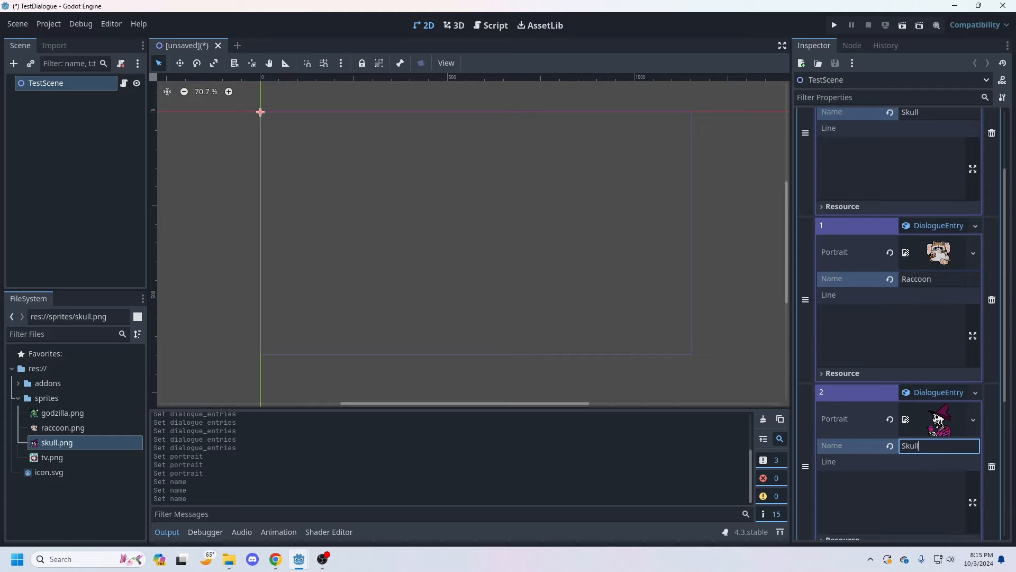
Step: Enter the lines "Hey", "What's up?" and "Not much, honestly..." for dialogue entries 0, 1 and 2 respectively
left_click(899, 296)
scroll(900, 296, "up", 2)
left_click(891, 275)
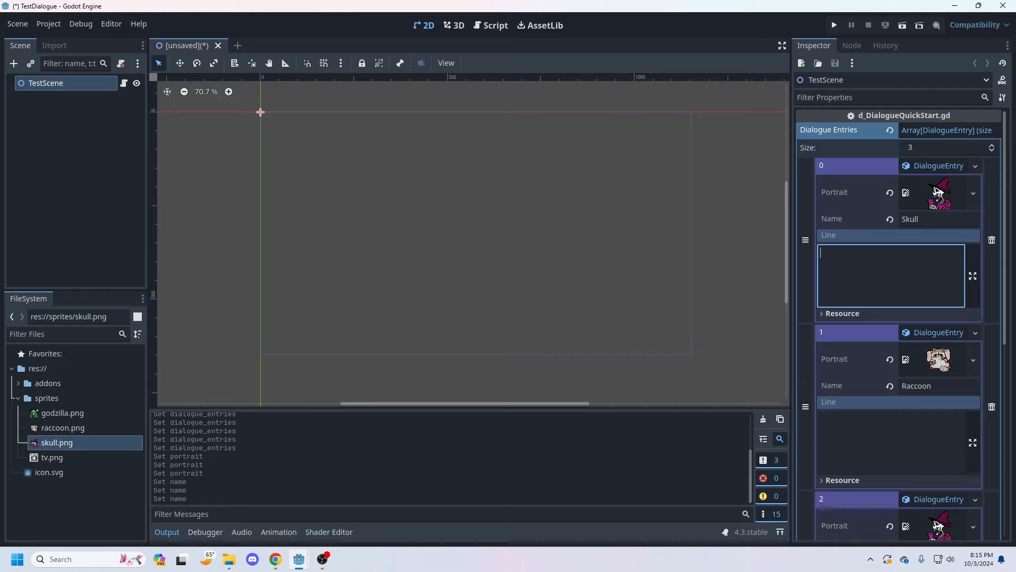
type("Hey")
left_click(891, 442)
type("Wh")
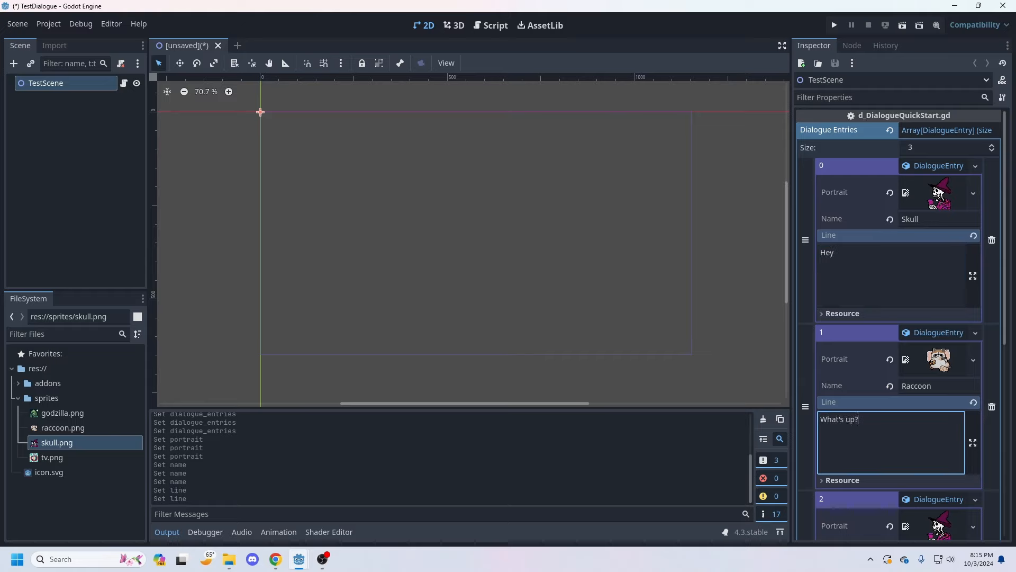
scroll(891, 443, "down", 3)
left_click(891, 449)
type("Not much")
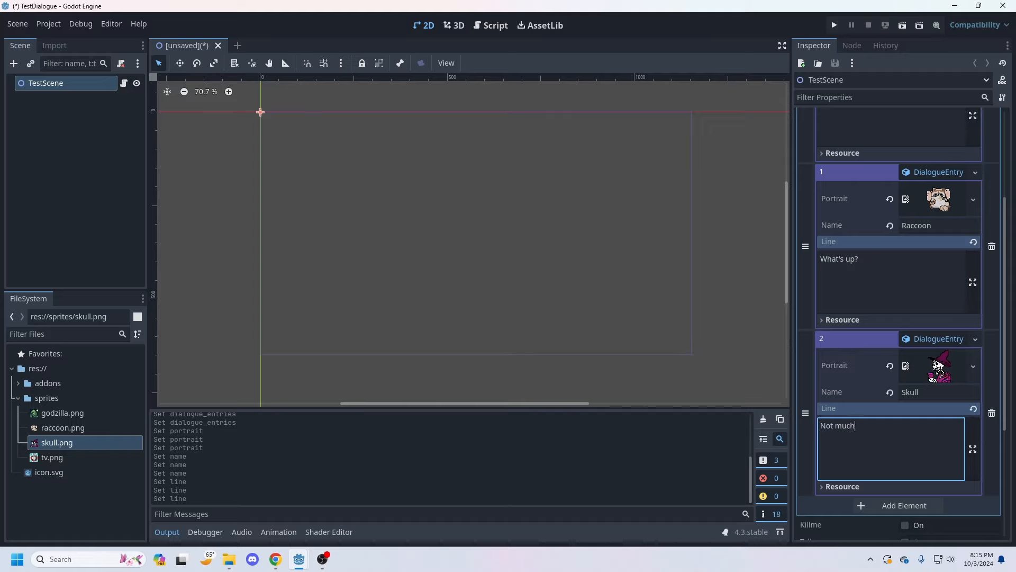
type(", honestly...")
Step: Expand the addons folder and its Dialogue subfolder, and try to save the scene as test_scene.tscn
left_click(18, 383)
left_click(24, 398)
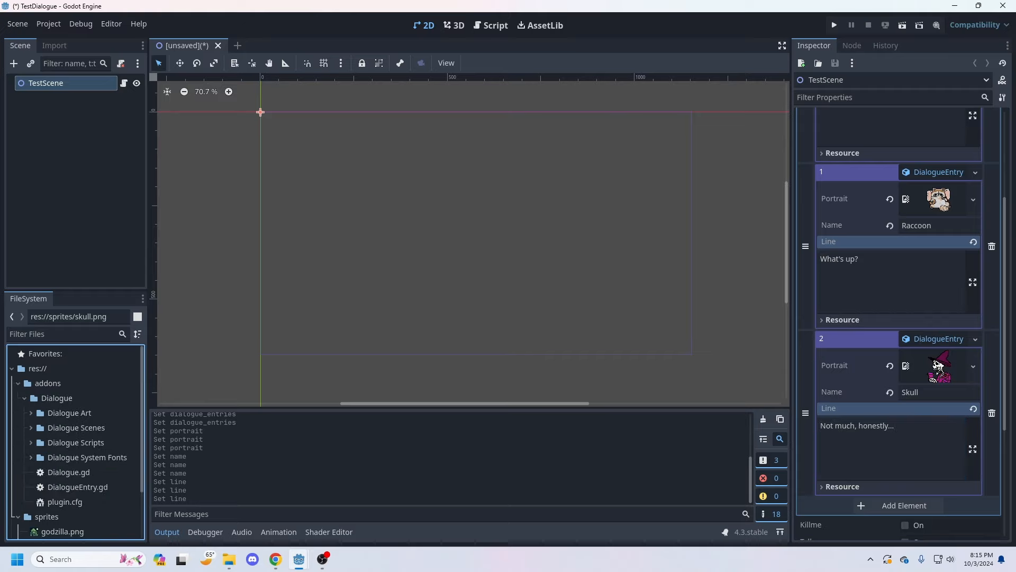
left_click(24, 398)
left_click(24, 398)
scroll(24, 398, "down", 1)
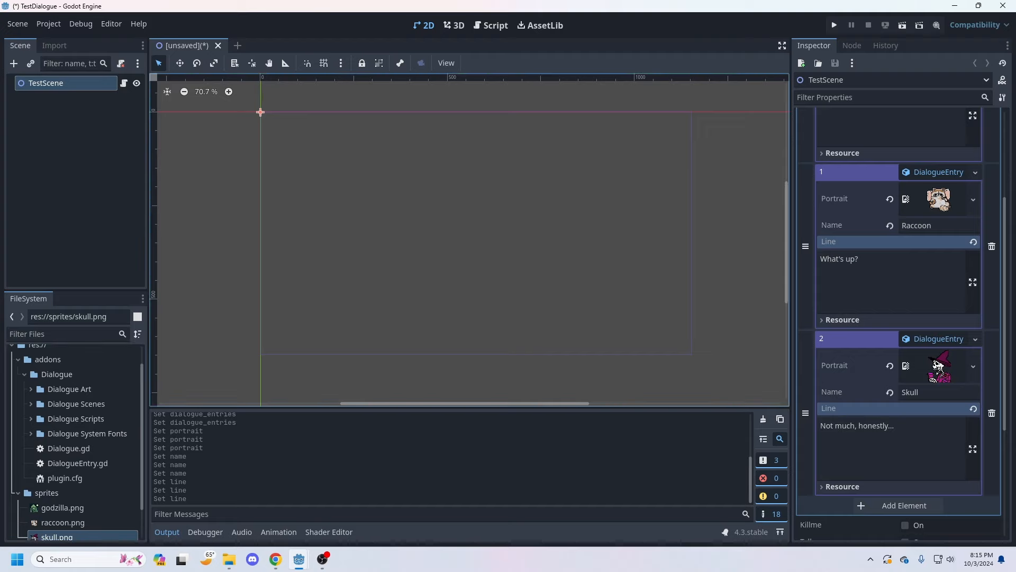
left_click(17, 24)
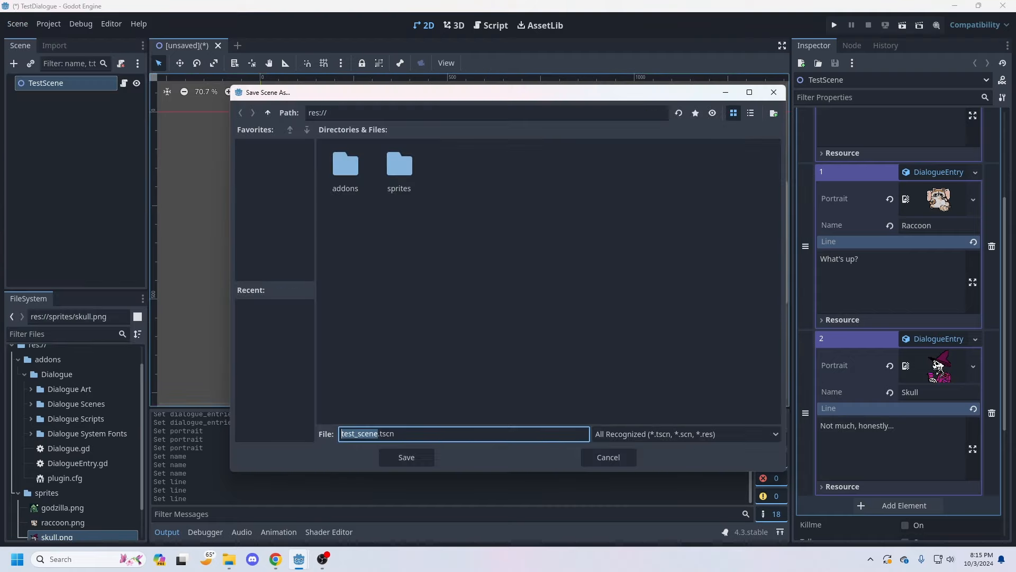
key("Return")
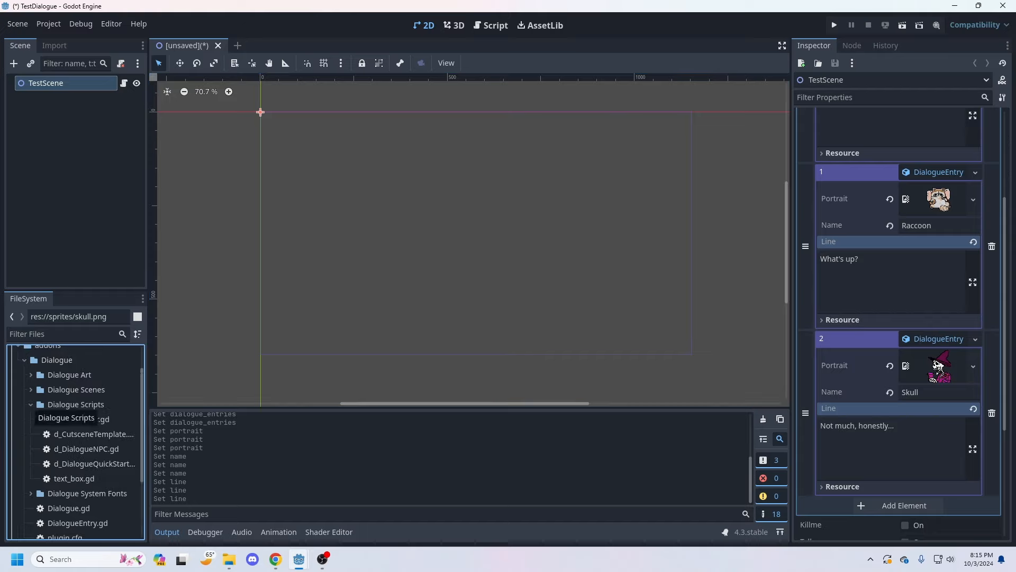
Step: Open the text_box.gd script and the Textbox.tscn scene from the Dialogue addon's script and scene folders
double_click(74, 478)
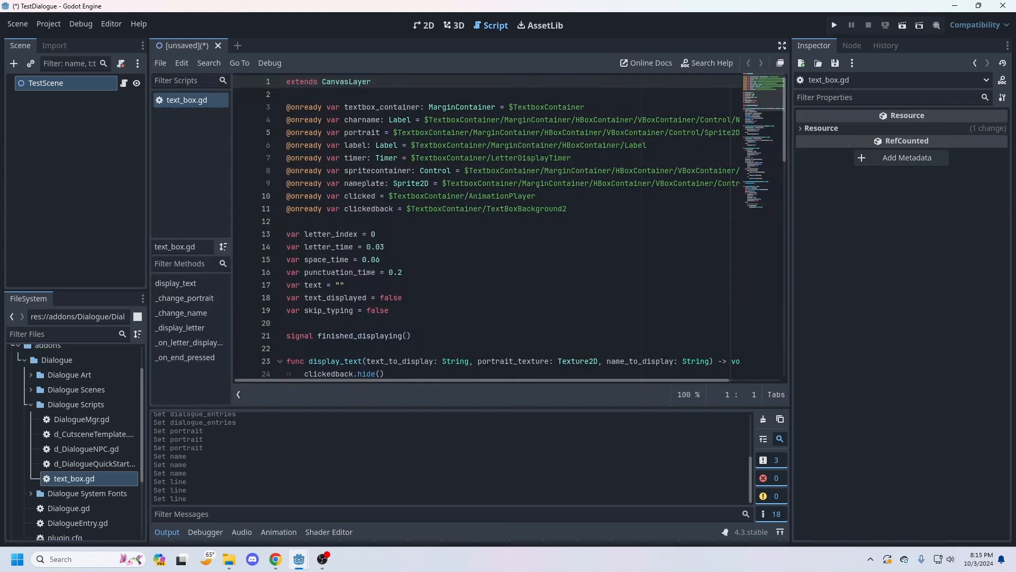
left_click(94, 463)
left_click(31, 404)
left_click(30, 390)
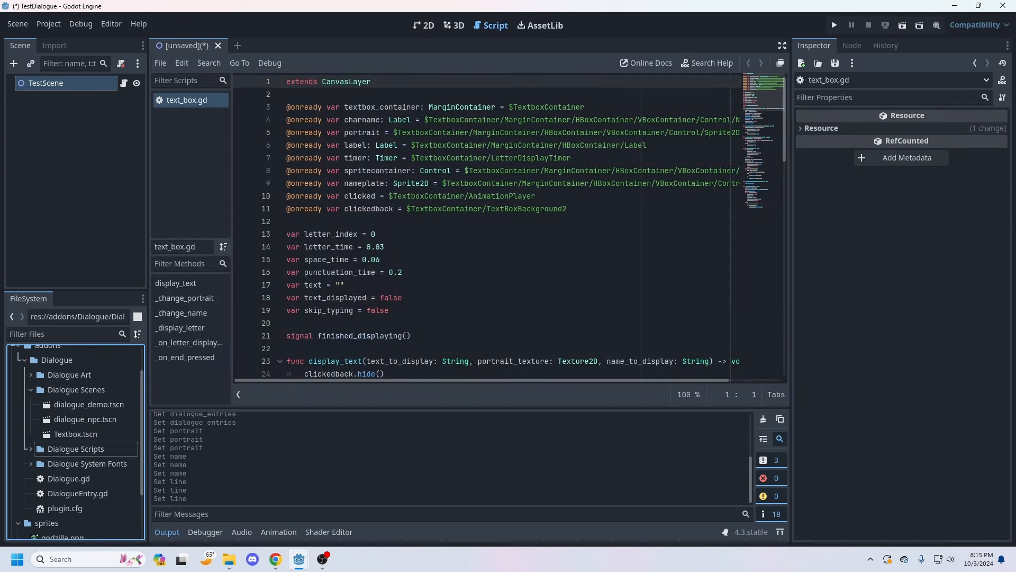
double_click(75, 434)
scroll(75, 434, "down", 3)
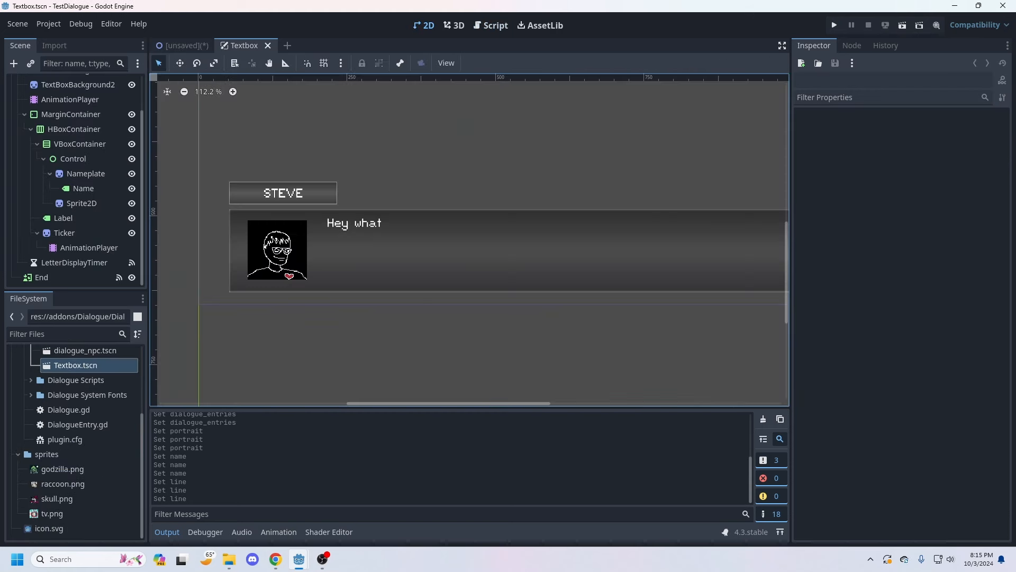
Step: Hide the End node in the Textbox scene and select the portrait Sprite2D
left_click(277, 249)
left_click(132, 277)
left_click(277, 250)
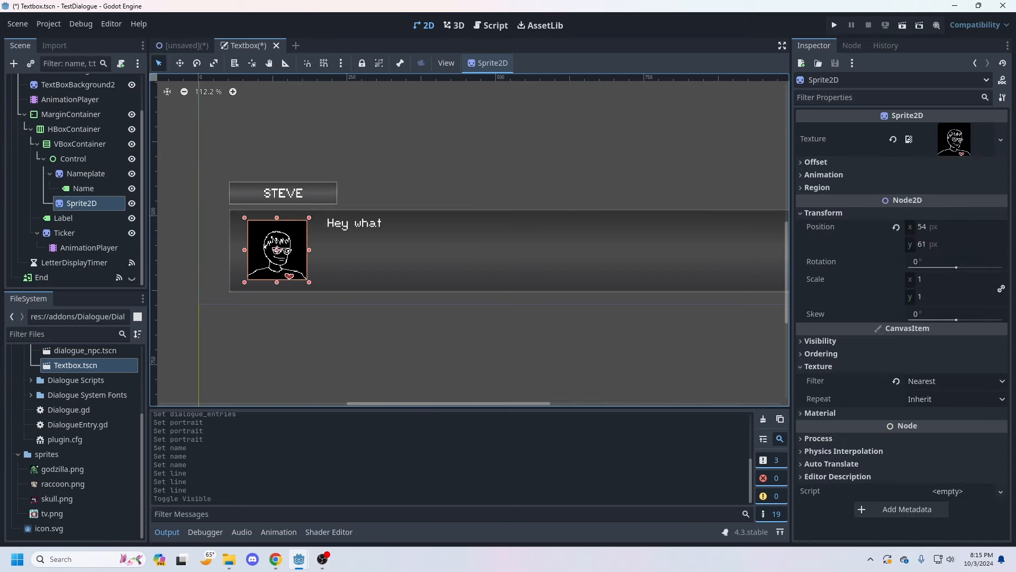
Step: Try skull.png and raccoon.png as the portrait Sprite2D's texture, then undo both texture changes
left_click_drag(57, 498, 952, 140)
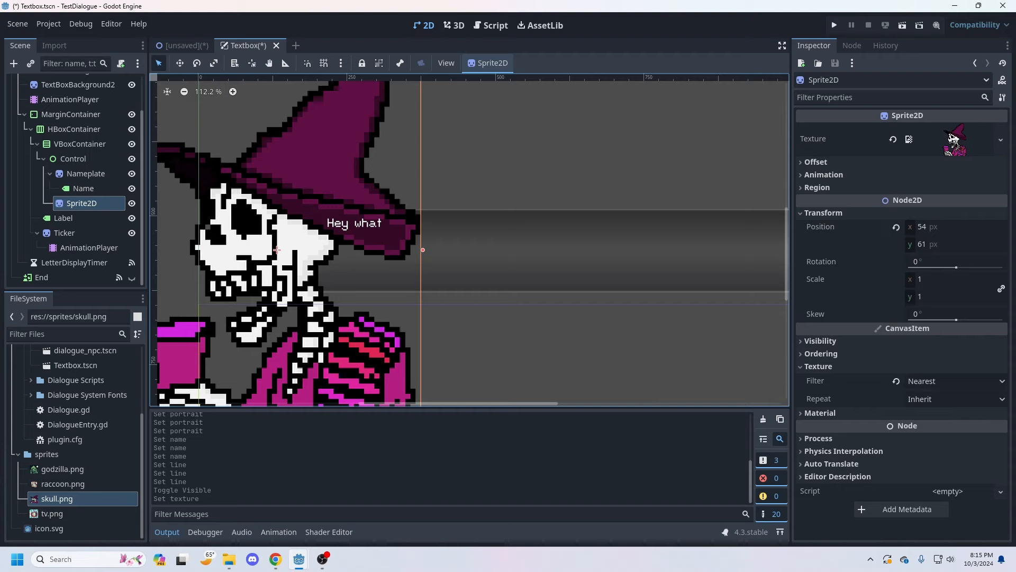
left_click_drag(63, 483, 955, 146)
scroll(506, 253, "down", 4)
scroll(506, 253, "down", 1)
middle_click_drag(506, 253, 732, 244)
key("ctrl+z")
key("ctrl+z")
scroll(408, 302, "up", 5)
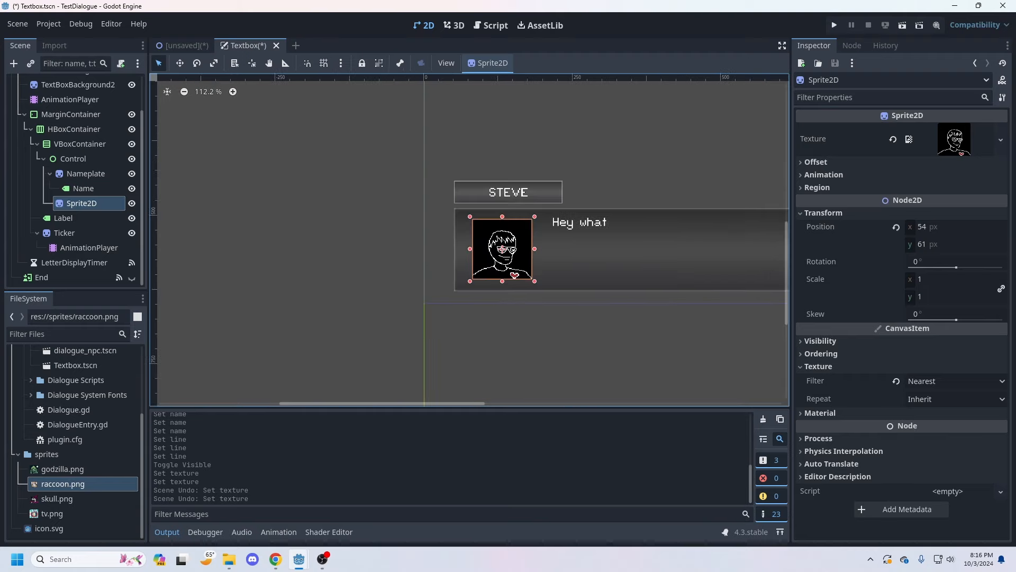
Step: Assign skull.png as the portrait Sprite2D's texture and scale it uniformly to 0.2, then down to 0.15
left_click_drag(57, 499, 953, 139)
left_click(919, 279)
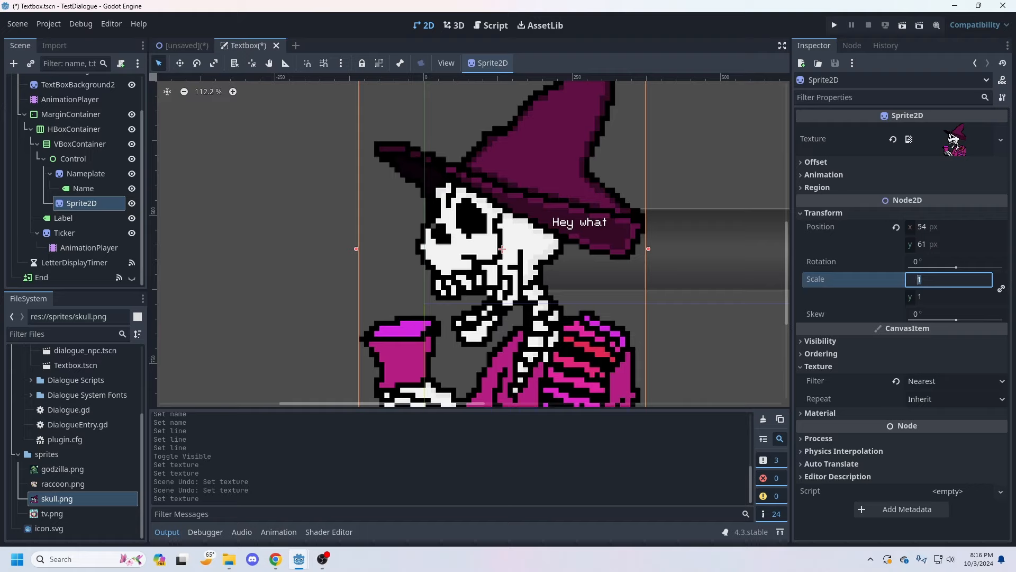
type("0.2")
key("Return")
left_click(928, 279)
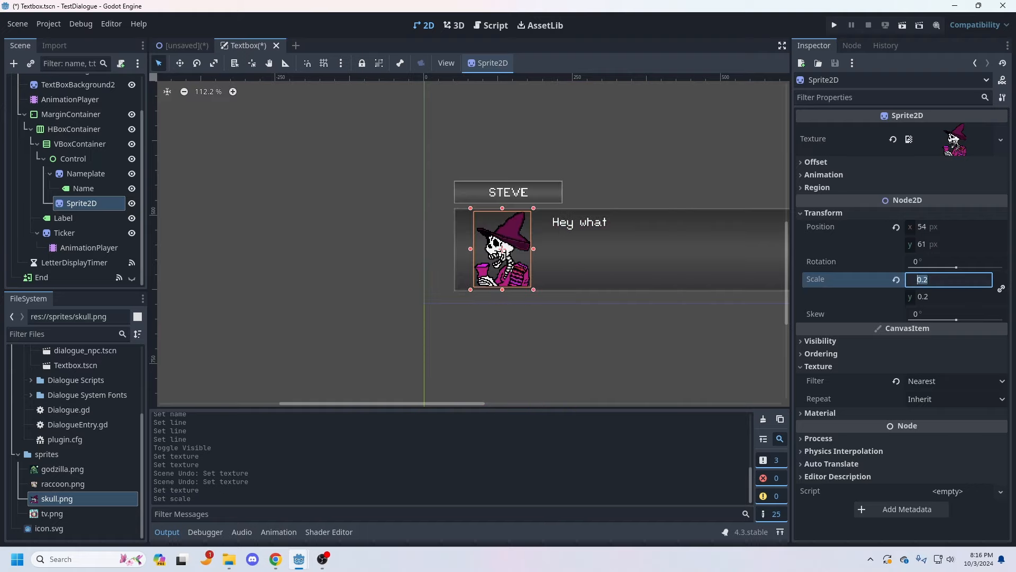
type(".15")
key("Return")
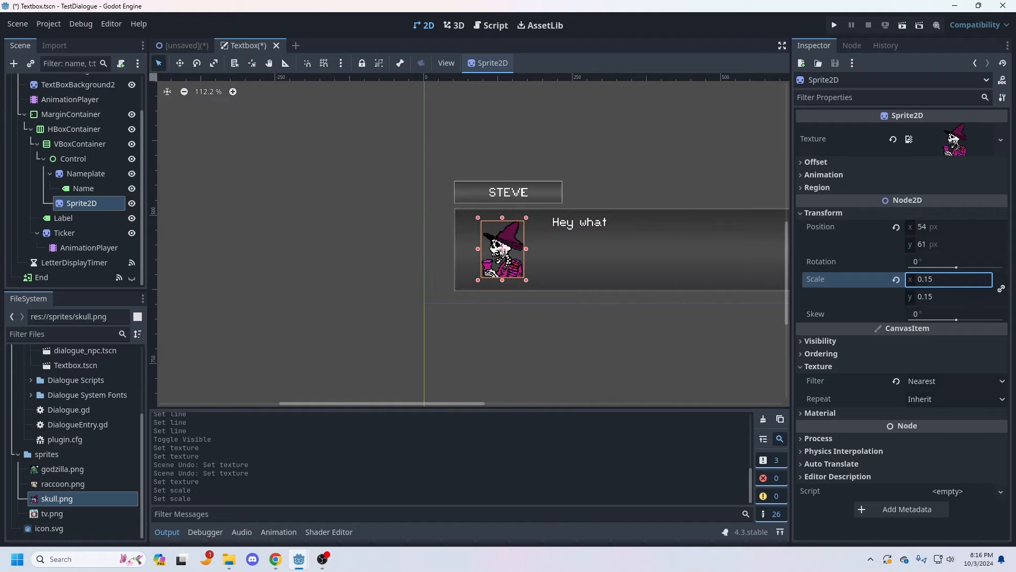
Step: Alternate the portrait texture between raccoon.png and skull.png to compare how each fits the text box
left_click_drag(63, 483, 955, 140)
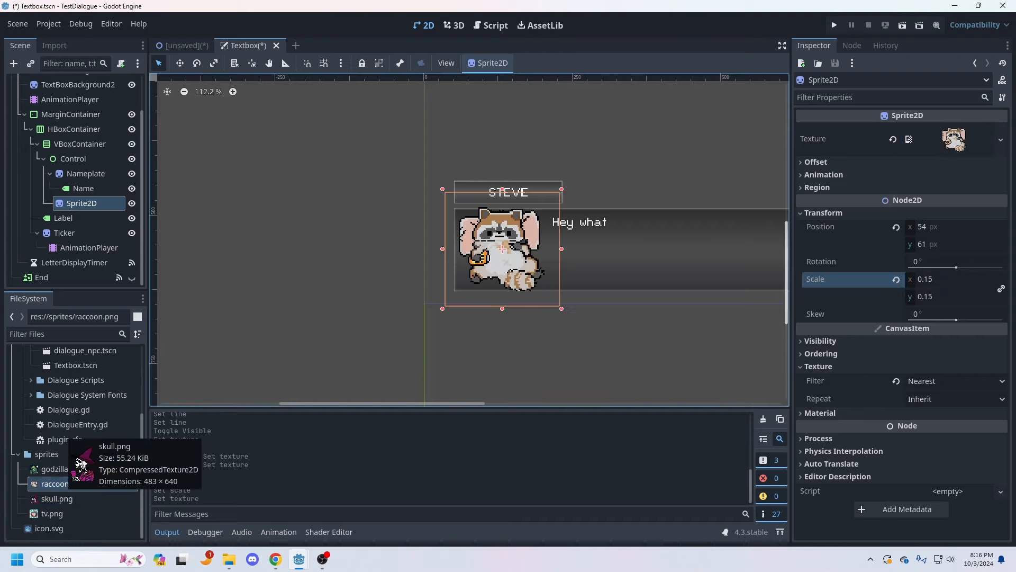
left_click_drag(57, 498, 952, 139)
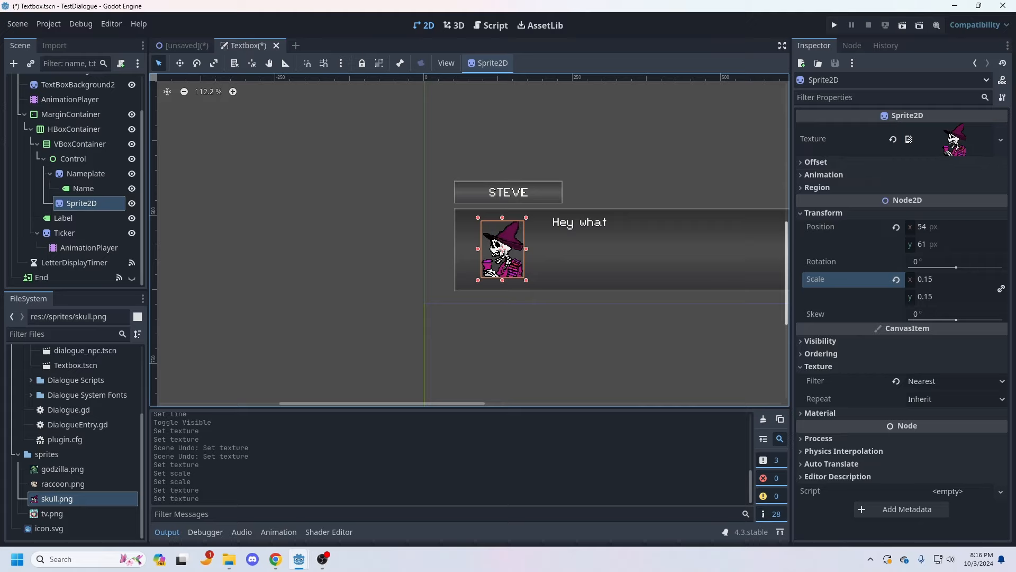
left_click_drag(62, 483, 952, 141)
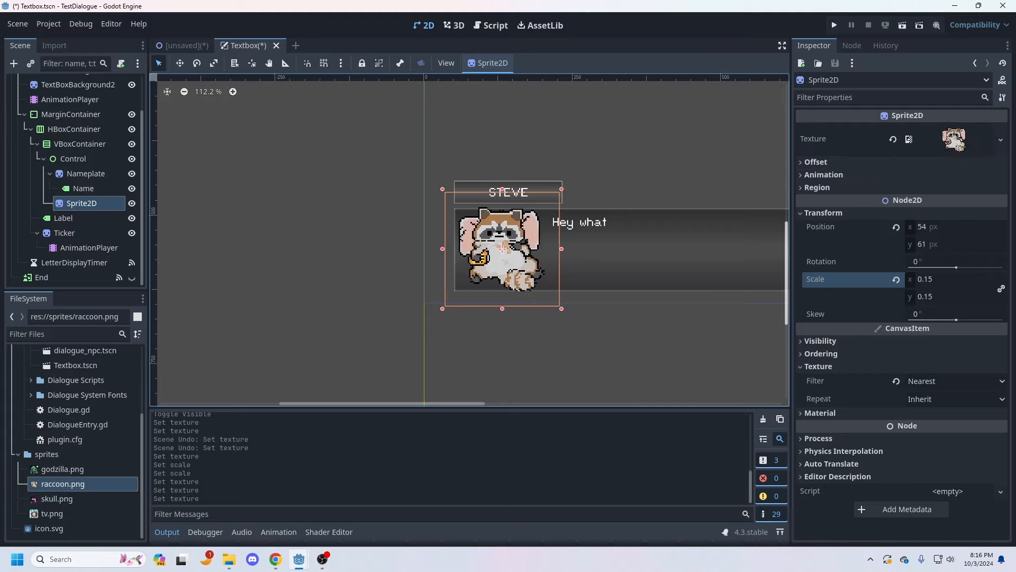
left_click_drag(56, 498, 953, 139)
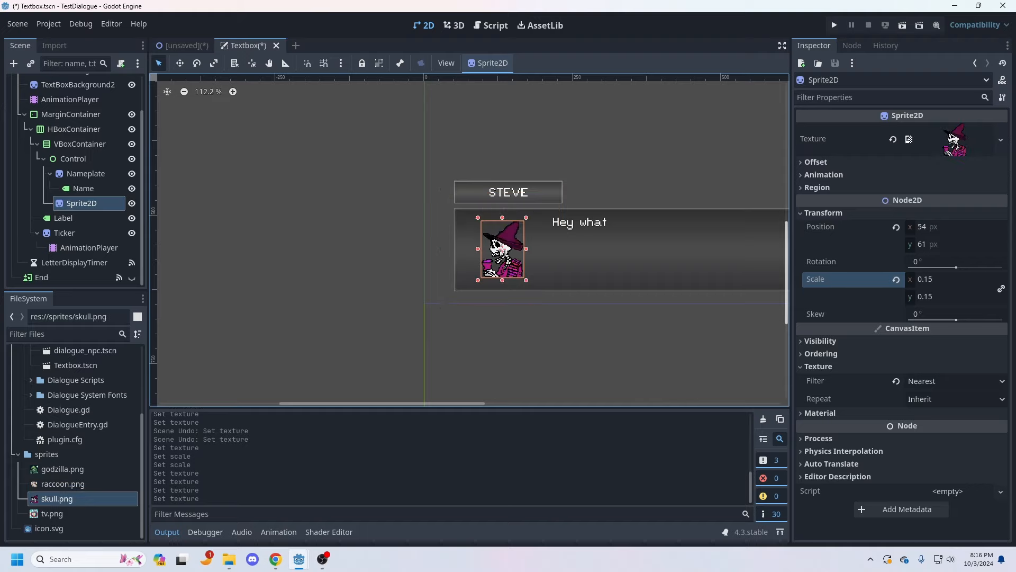
Step: Set the portrait Sprite2D's scale to 0.12 and check the fit with raccoon.png before restoring skull.png
left_click(932, 279)
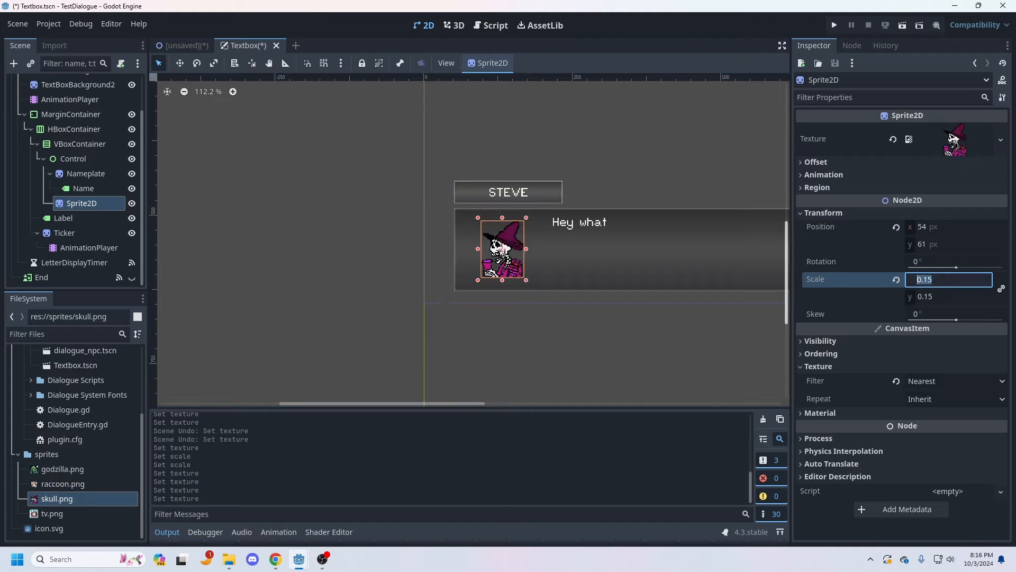
type(".12")
key("Return")
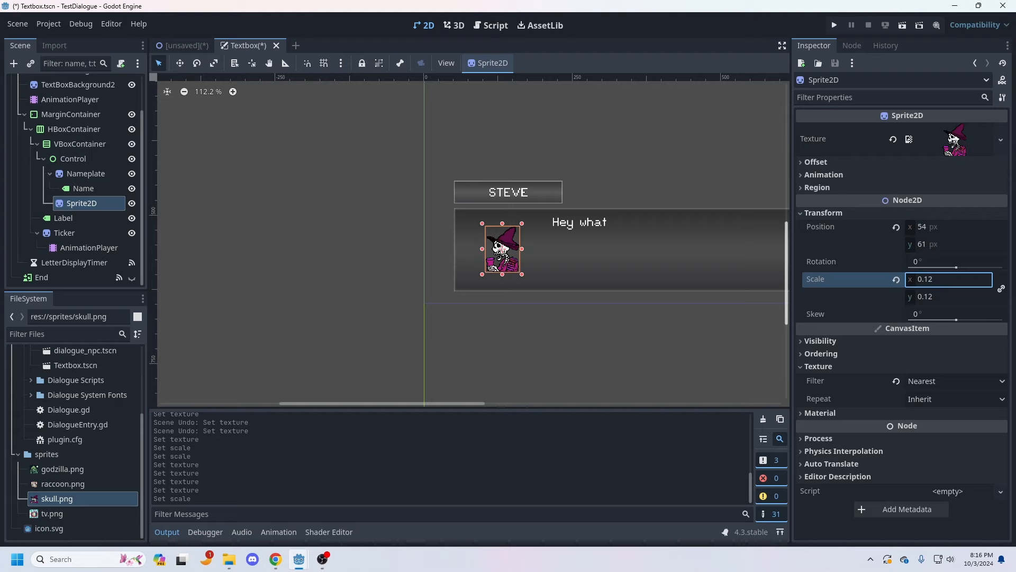
left_click_drag(63, 483, 953, 140)
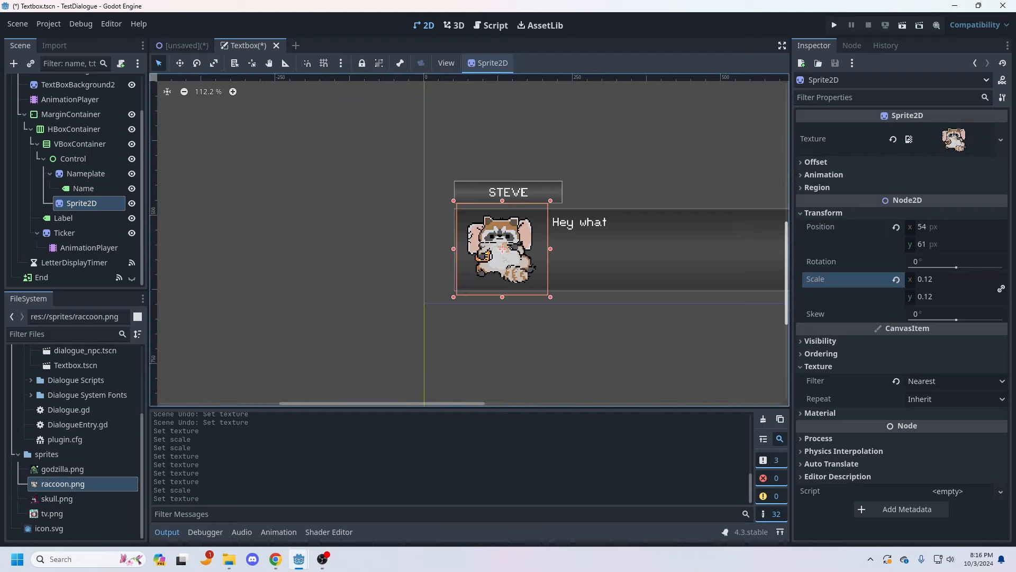
left_click_drag(57, 498, 953, 139)
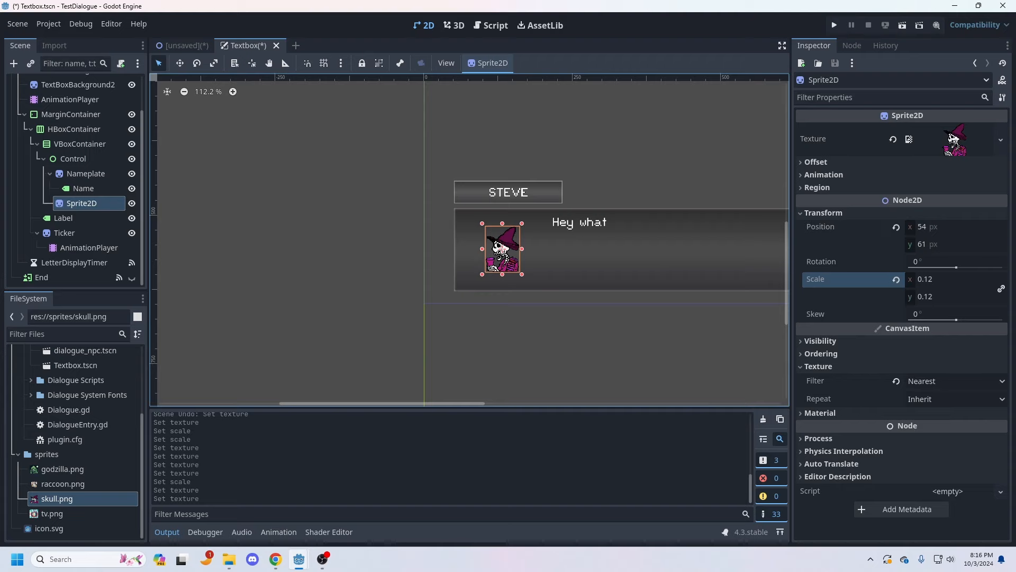
Step: Save the Textbox scene, and save the unsaved TestScene as test_scene.tscn in the project root
left_click(17, 24)
left_click(37, 118)
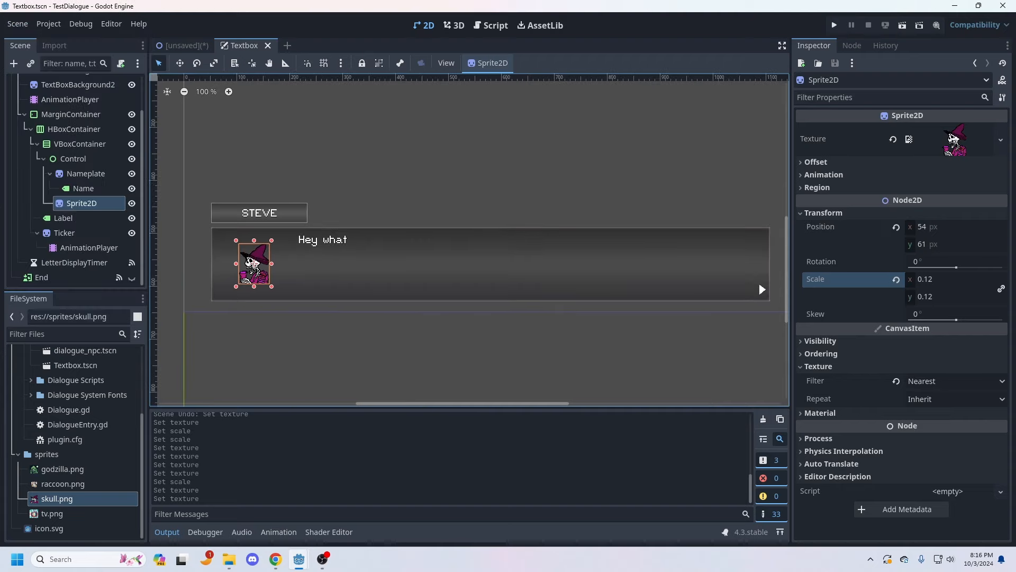
left_click(183, 45)
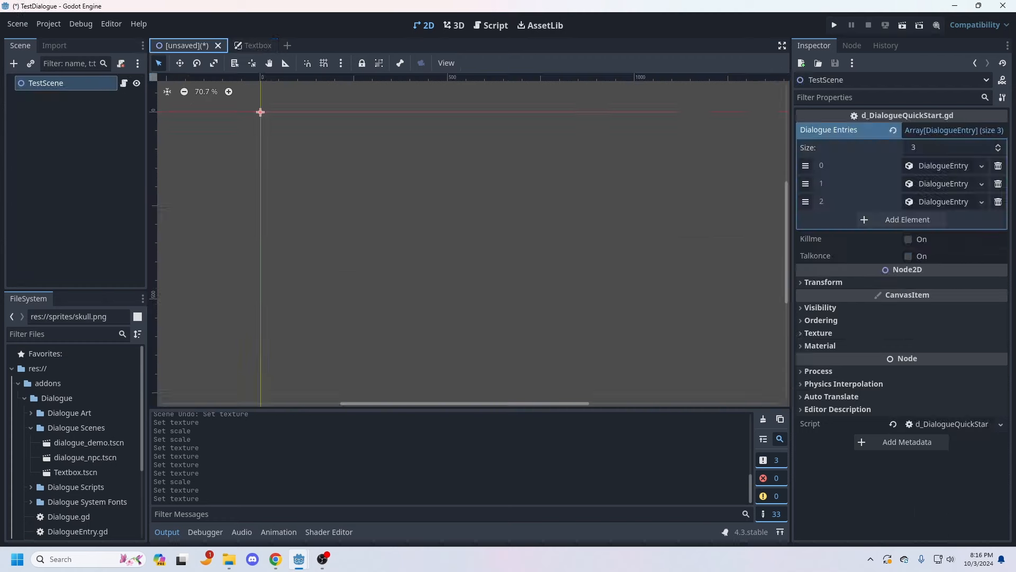
left_click(17, 24)
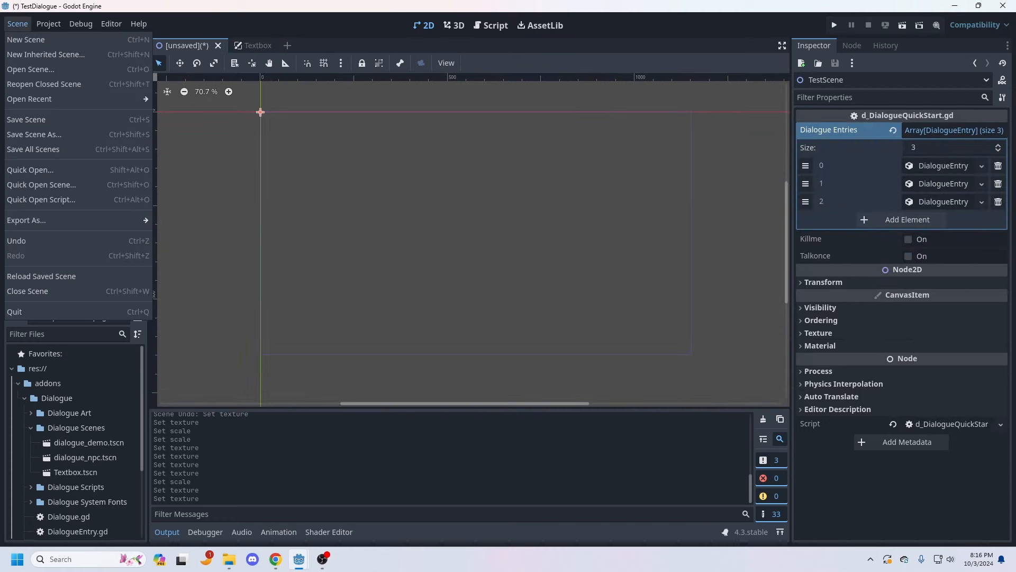
left_click(38, 118)
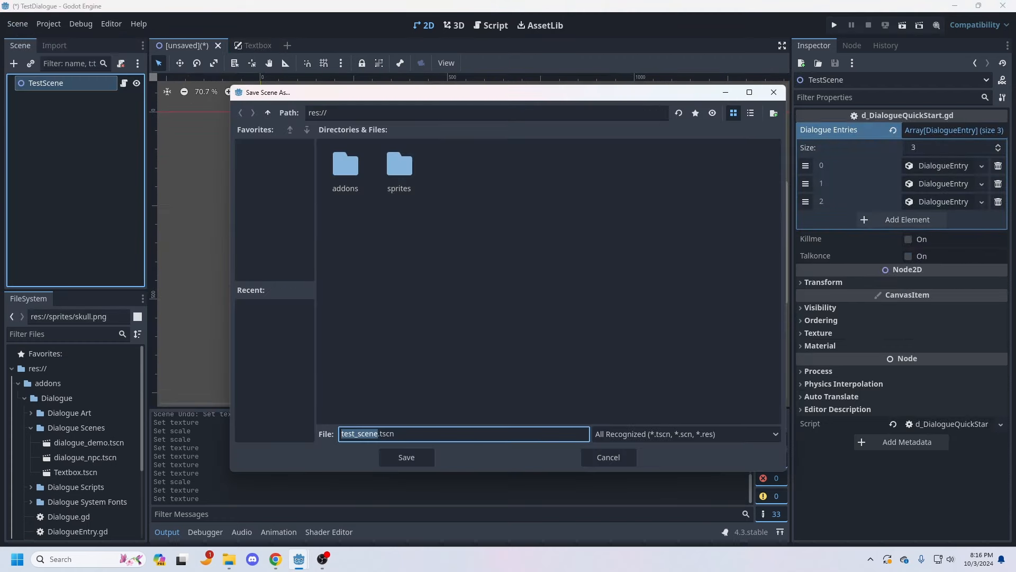
left_click(406, 457)
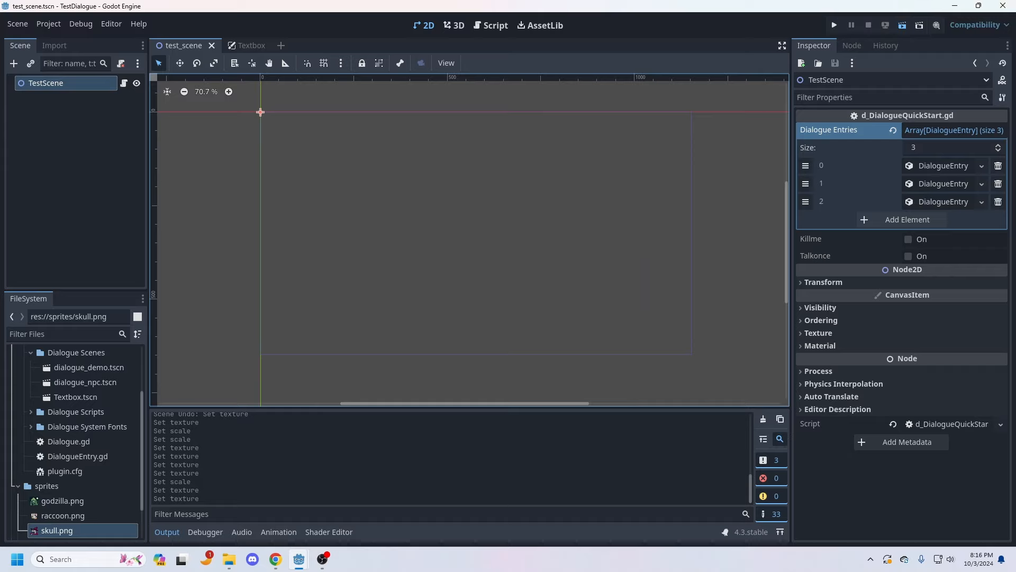
Step: Run the test scene to check the dialogue's portrait, name and line, then close the game window
key("F6")
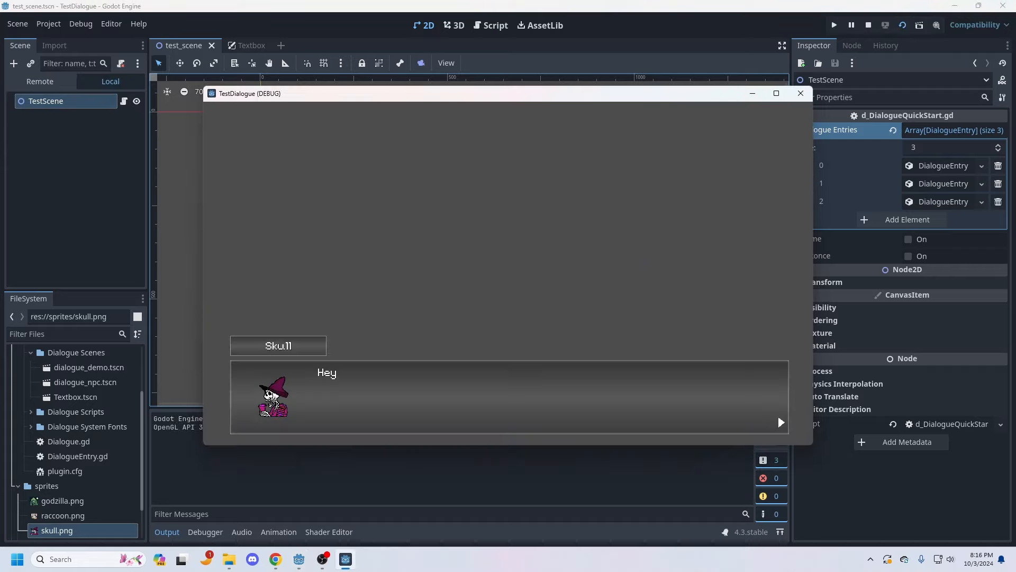
left_click(801, 94)
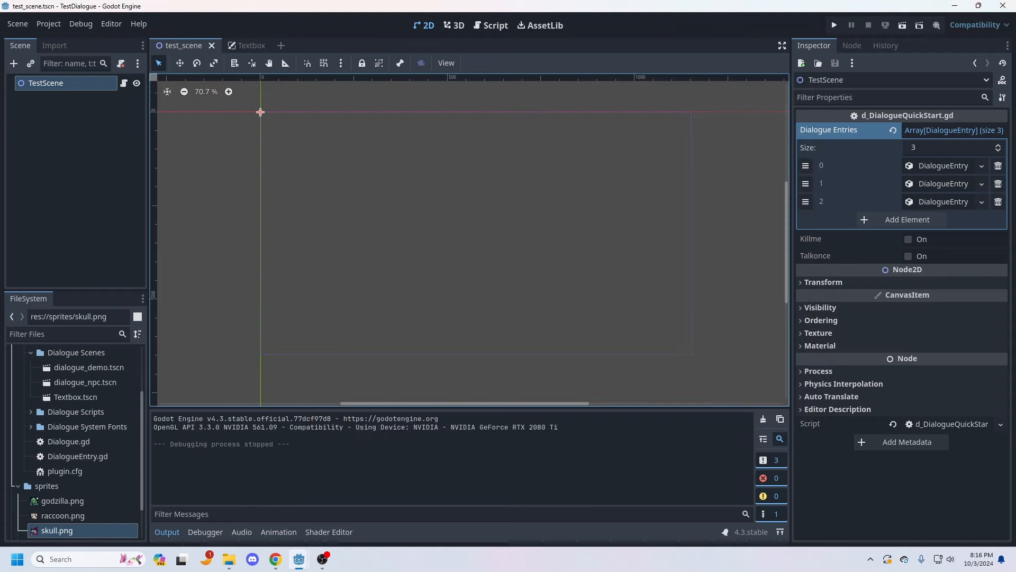
Step: Open the Textbox scene, run it on its own to preview the text box, and close the game window
scroll(75, 442, "up", 3)
scroll(75, 442, "down", 1)
left_click(76, 449)
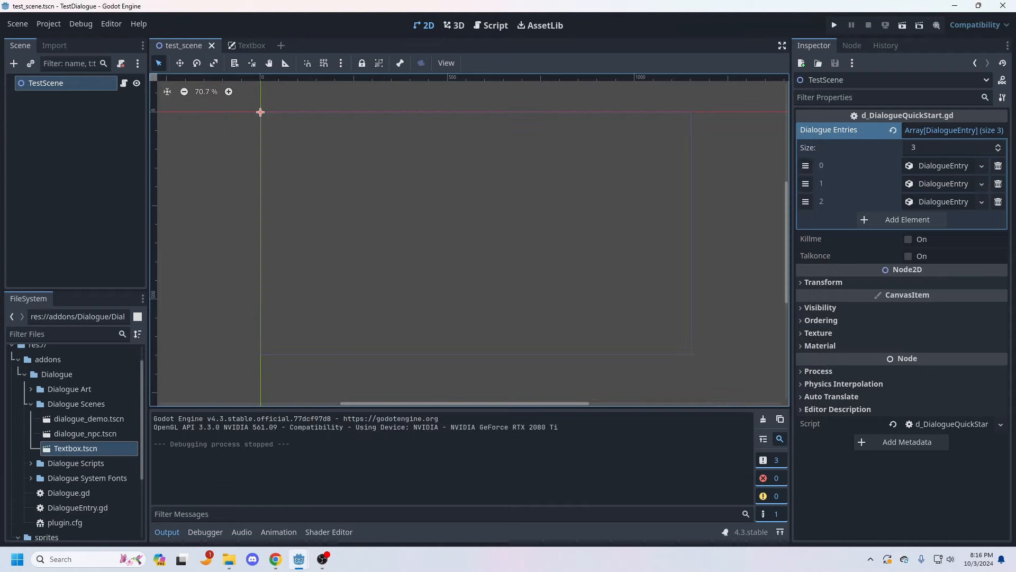
double_click(76, 448)
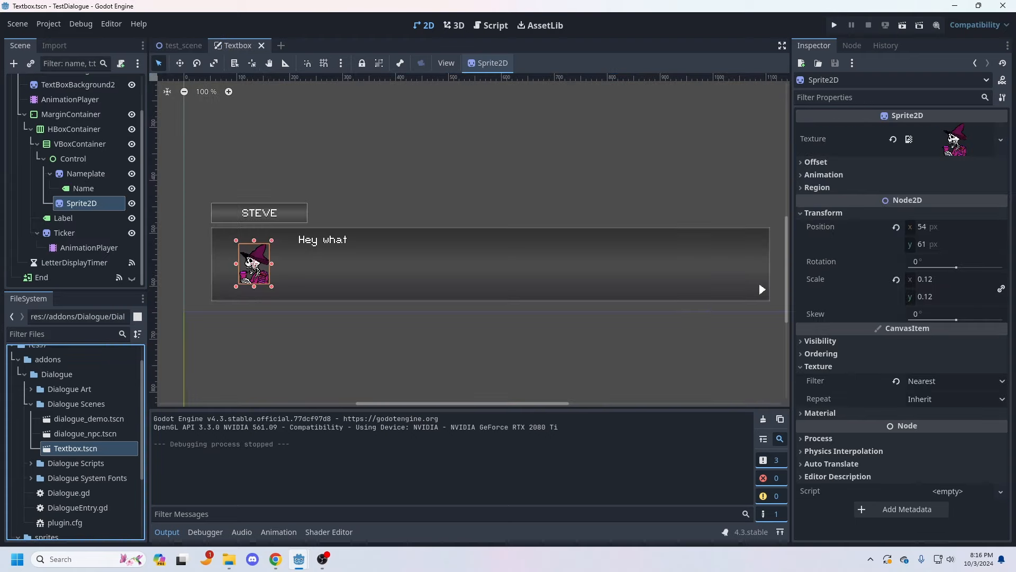
key("F6")
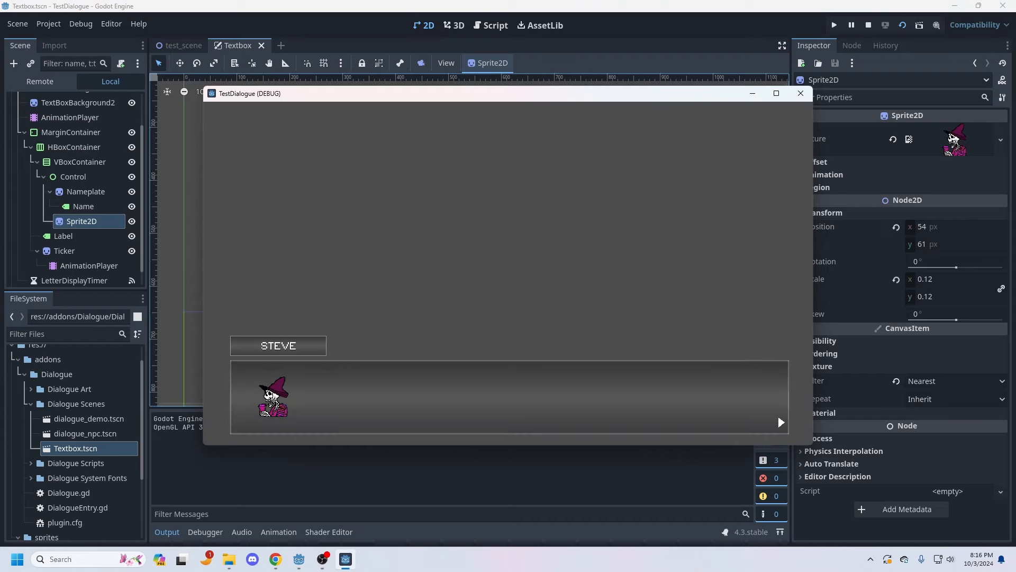
left_click(801, 93)
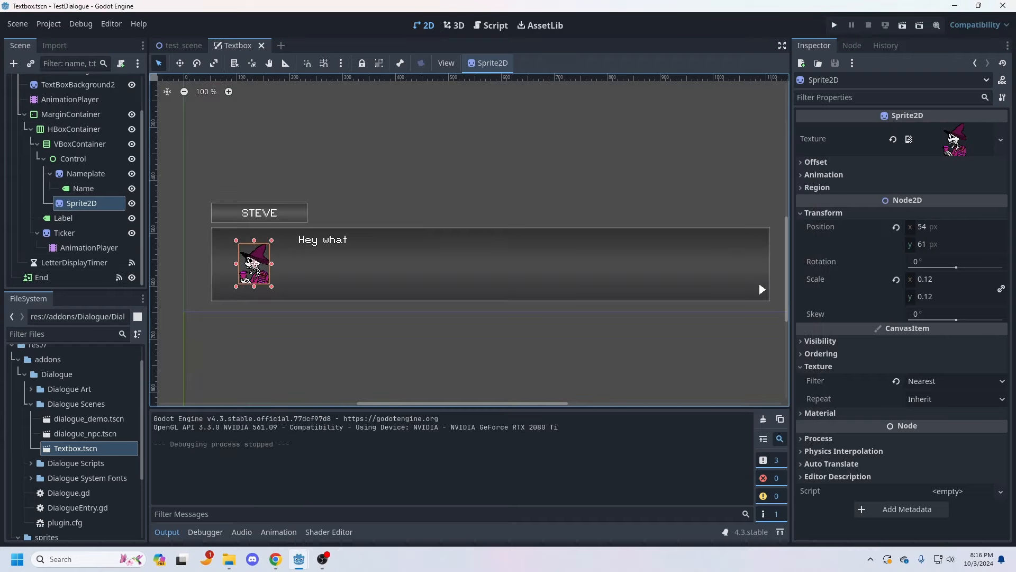
Step: Save the Textbox scene
middle_click_drag(371, 254, 377, 317)
scroll(371, 258, "down", 1)
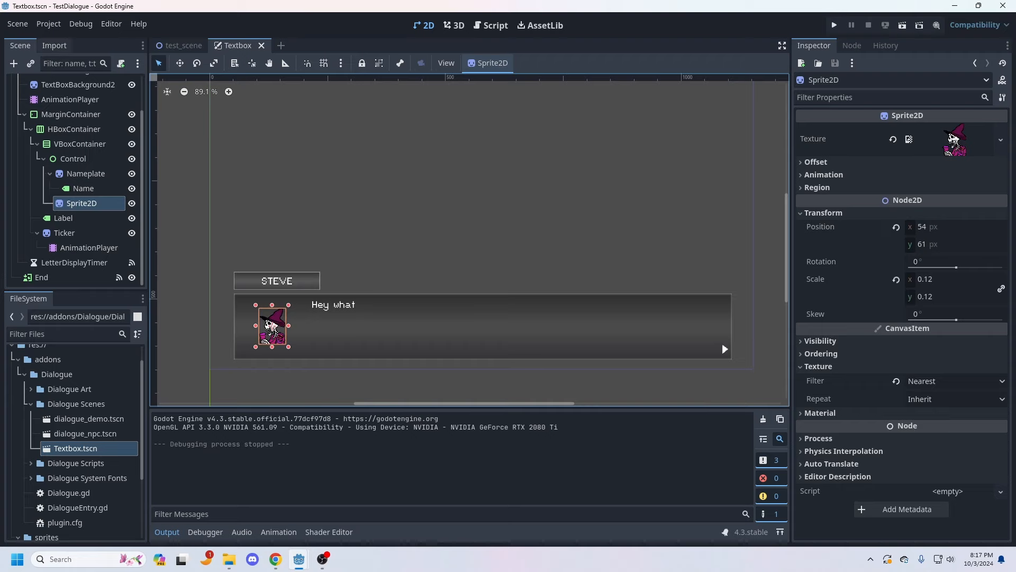
left_click(18, 24)
left_click(32, 119)
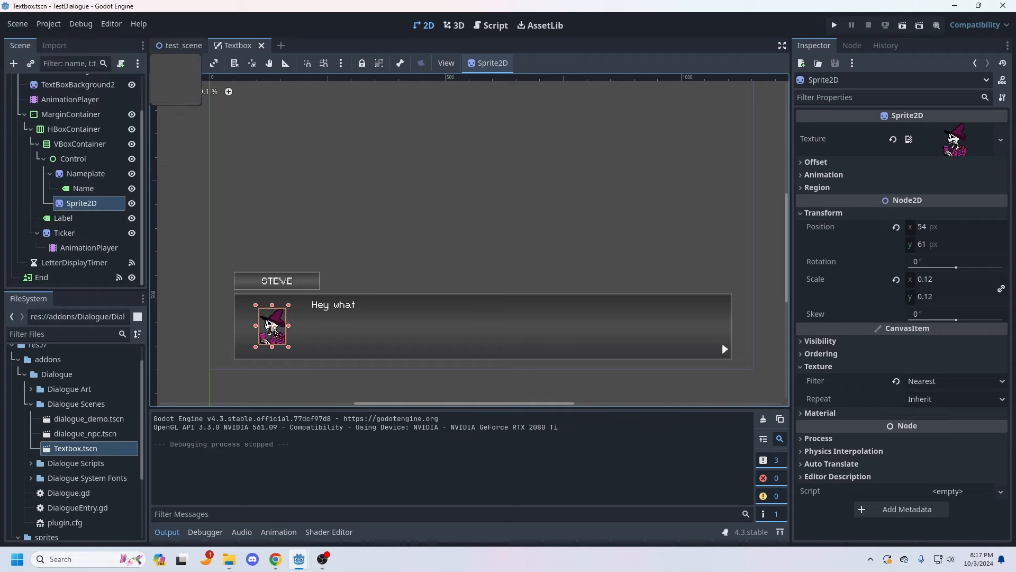
Step: Run test_scene, advance through the three Skull and Raccoon dialogue lines, and close the game window
left_click(179, 45)
left_click(902, 25)
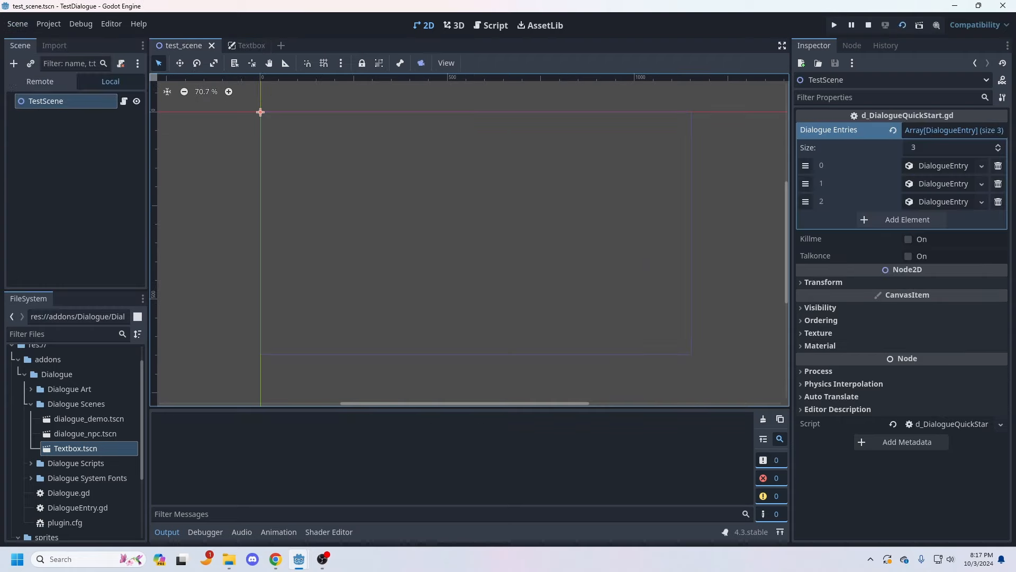
key("space")
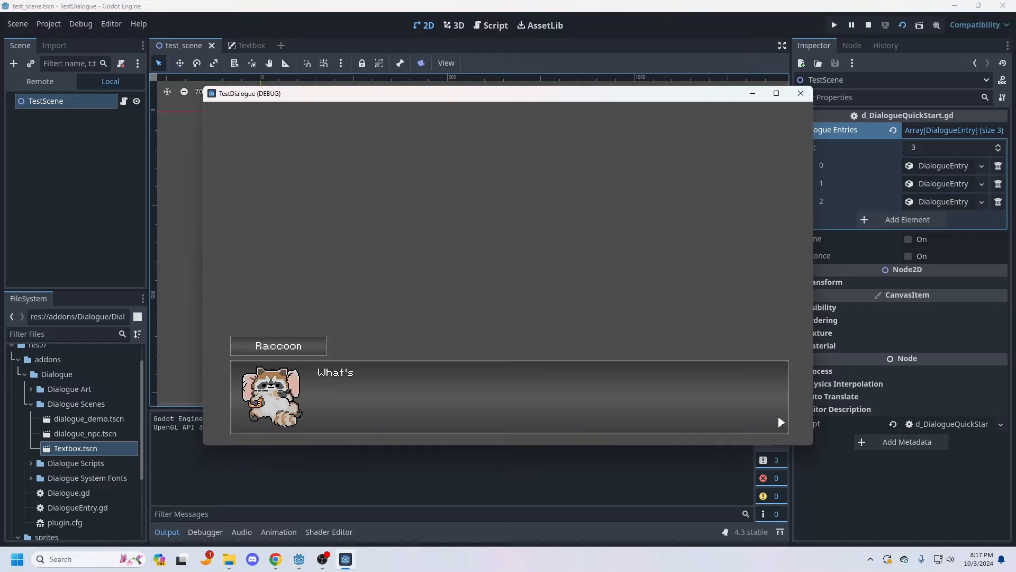
key("space")
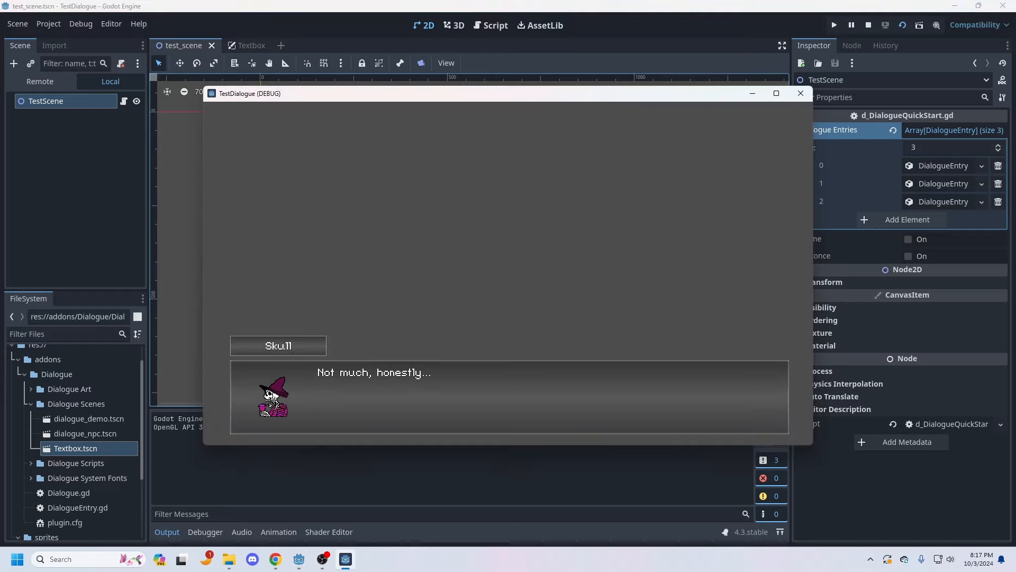
key("space")
left_click(800, 93)
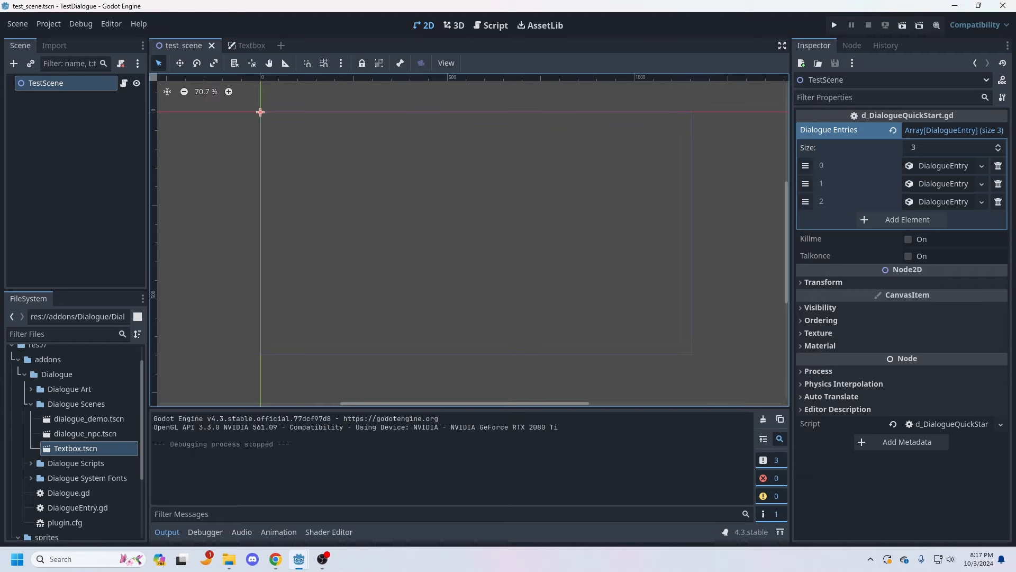
Step: Reopen Textbox.tscn and toggle the visibility of the End node
scroll(75, 442, "up", 1)
scroll(75, 442, "down", 1)
double_click(75, 448)
scroll(403, 254, "down", 2)
mouse_move(402, 254)
middle_mouse_down()
mouse_move(400, 281)
mouse_move(351, 206)
mouse_move(401, 259)
middle_mouse_up()
scroll(401, 260, "up", 2)
scroll(95, 212, "up", 1)
scroll(95, 212, "down", 1)
left_click(132, 278)
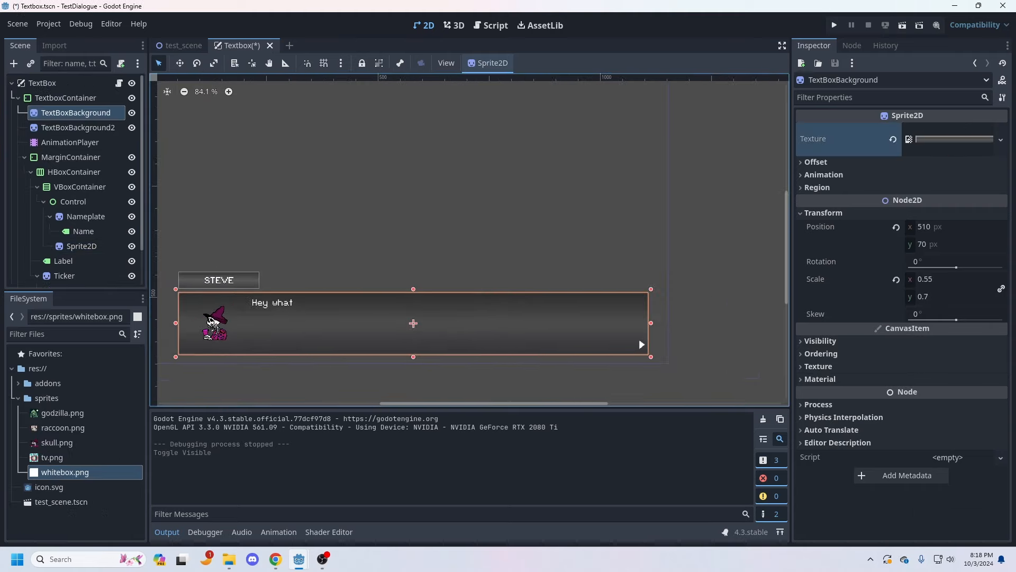
Step: Try whitebox.png as the texture of TextBoxBackground and undo the change
middle_click_drag(212, 314, 363, 360)
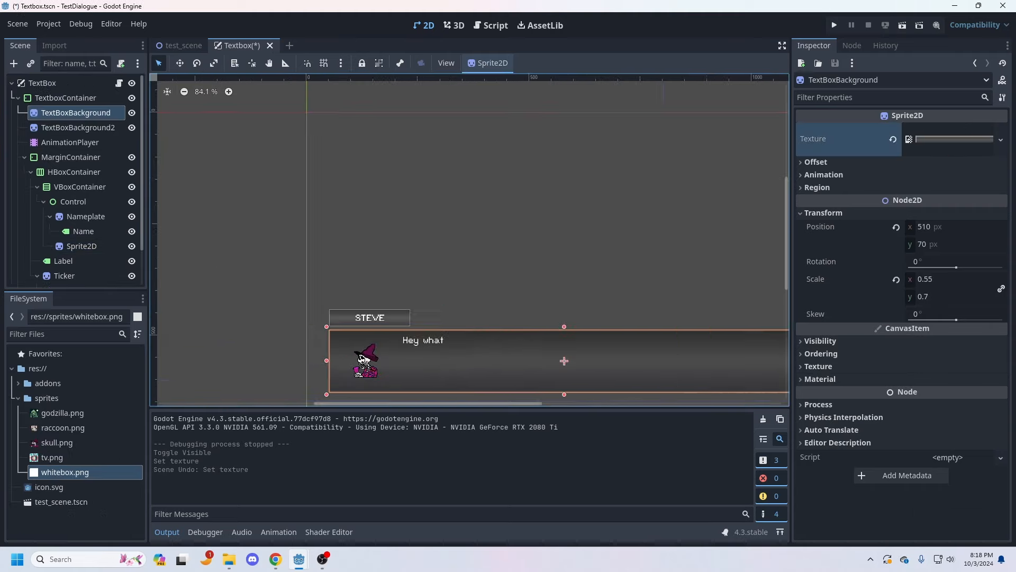
left_click_drag(65, 472, 951, 139)
key("ctrl+z")
Step: Apply whitebox.png as TextBoxBackground2's texture and scale the sprite to about 0.43 by 0.13
left_click(78, 127)
left_click_drag(444, 154, 444, 274)
left_click_drag(433, 342, 433, 207)
left_click_drag(644, 170, 605, 170)
left_click_drag(222, 170, 258, 170)
scroll(260, 172, "up", 4)
left_click_drag(161, 250, 175, 249)
left_click_drag(388, 202, 388, 208)
left_click_drag(601, 251, 590, 252)
left_click_drag(382, 297, 382, 288)
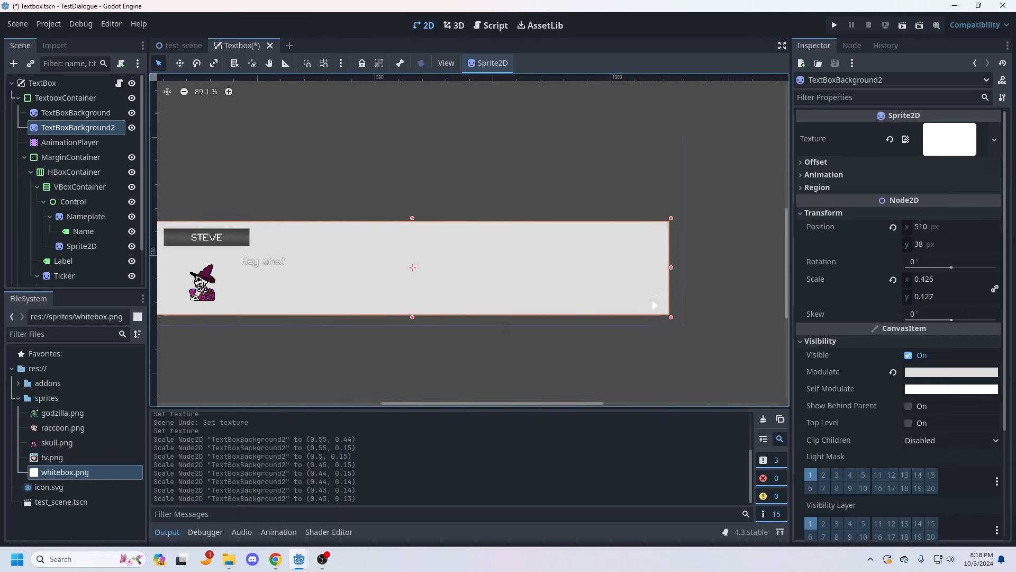
Step: Hide the Ticker, and fit TextBoxBackground2 to the text box at about position (508, 72) with scale about 0.41 by 0.09
left_click(132, 250)
left_click(63, 235)
left_click(78, 102)
left_click_drag(456, 218, 483, 266)
scroll(455, 223, "up", 2)
left_click_drag(177, 309, 186, 310)
scroll(185, 310, "down", 3)
left_click_drag(607, 281, 599, 281)
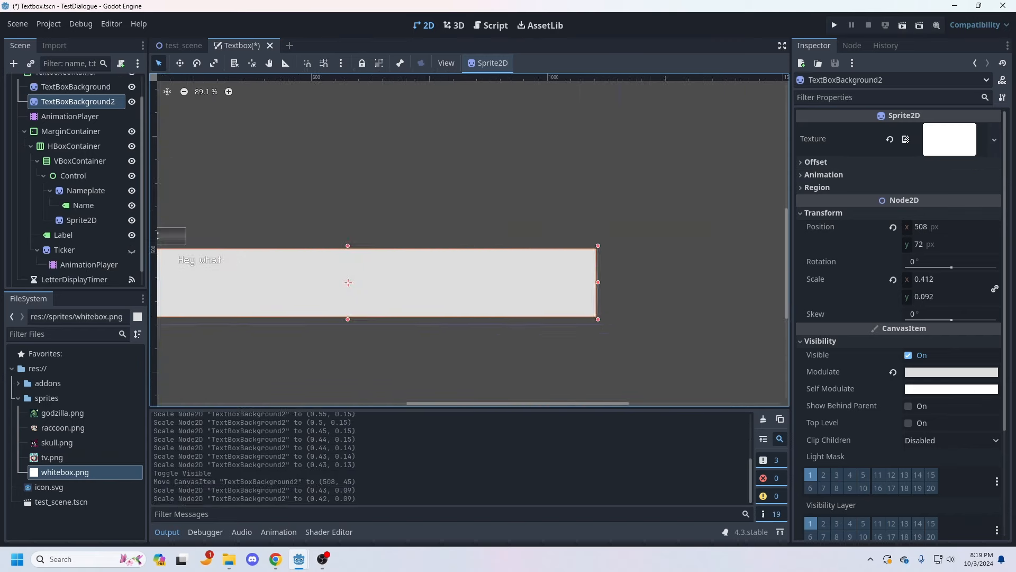
Step: Replace the original TextBoxBackground with a duplicate of TextBoxBackground2, placed above it and named TextBoxBackground
scroll(601, 281, "up", 3)
right_click(84, 101)
left_click(122, 305)
left_click(76, 113)
key("Delete")
left_click(467, 308)
left_click_drag(77, 128, 77, 108)
double_click(77, 112)
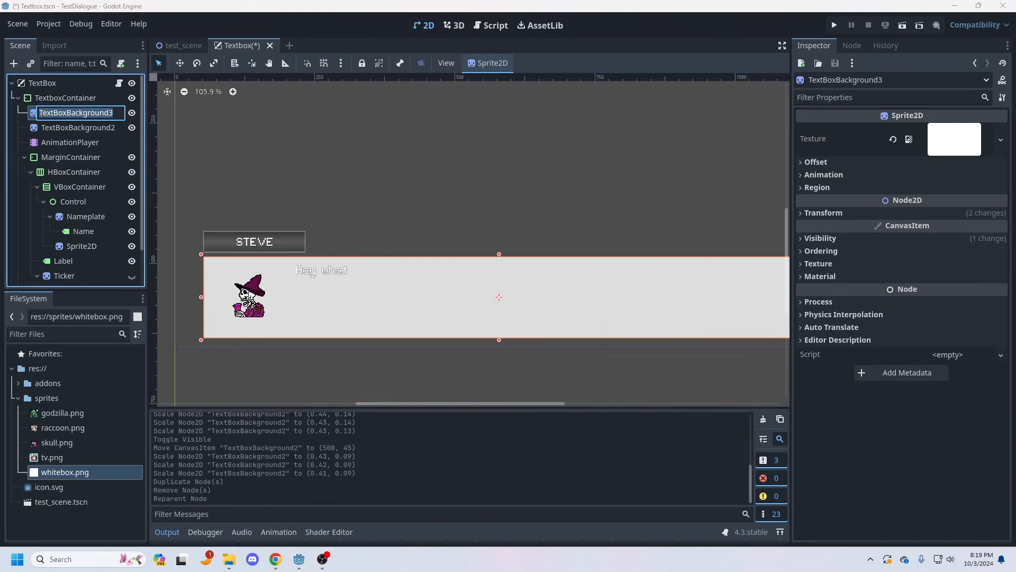
Step: Darken TextBoxBackground2's Modulate colour to a medium grey
left_click(78, 128)
left_click(951, 372)
left_click_drag(987, 83, 988, 102)
middle_click_drag(276, 291, 518, 291)
Step: Clear the Nameplate's texture and move the Name label to (-189, -105)
scroll(519, 291, "up", 3)
left_click(402, 218)
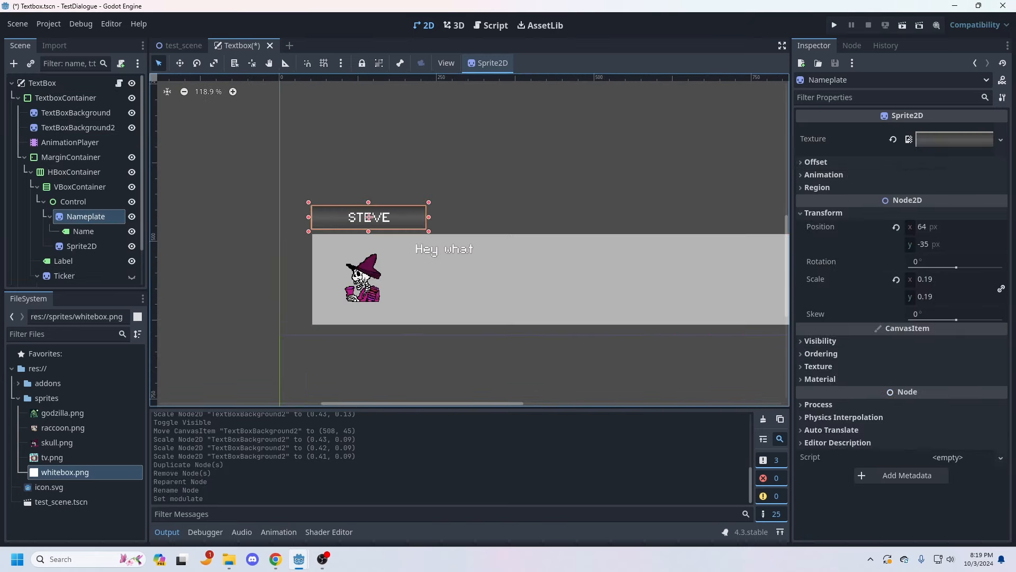
left_click(893, 139)
left_click(816, 162)
left_click_drag(313, 204, 369, 217)
Step: Look through the Name label's text display, layout and theme override properties for its font settings
scroll(847, 328, "down", 8)
left_click(821, 307)
left_click(829, 355)
left_click(822, 385)
left_click(817, 328)
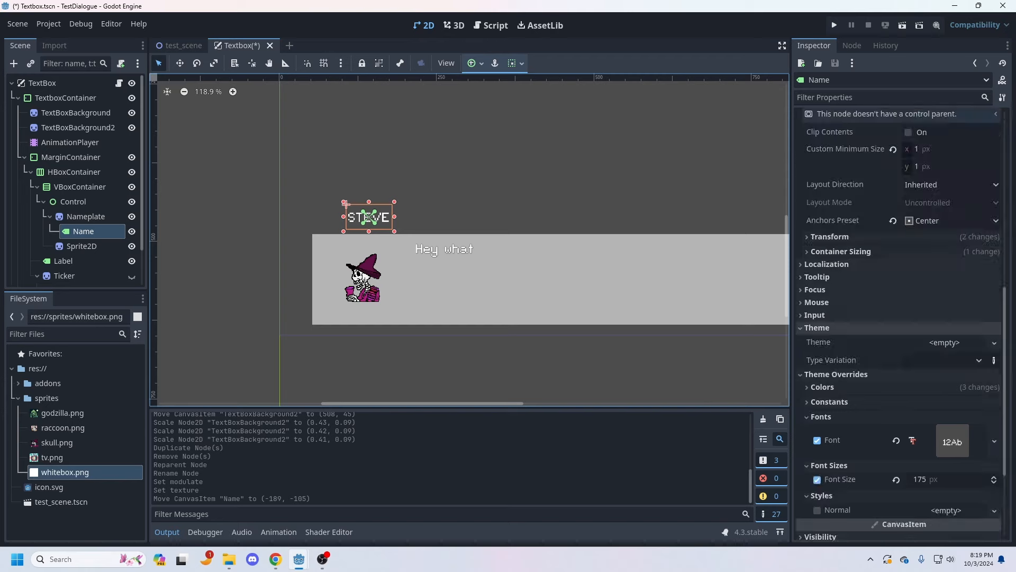
left_click(817, 327)
left_click(822, 353)
scroll(836, 338, "down", 1)
left_click(817, 315)
scroll(847, 317, "up", 10)
scroll(847, 318, "down", 12)
scroll(847, 318, "up", 8)
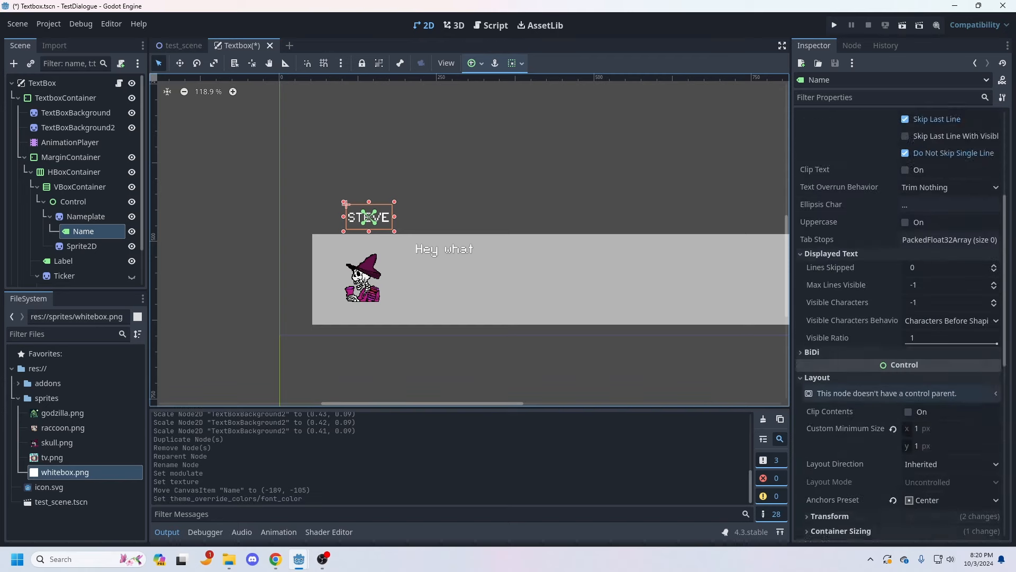
Step: Set the Name label's font colour override to black
scroll(840, 371, "down", 3)
left_click(840, 371)
left_click(840, 371)
scroll(840, 370, "down", 2)
left_click(816, 339)
left_click(817, 413)
scroll(640, 211, "up", 4)
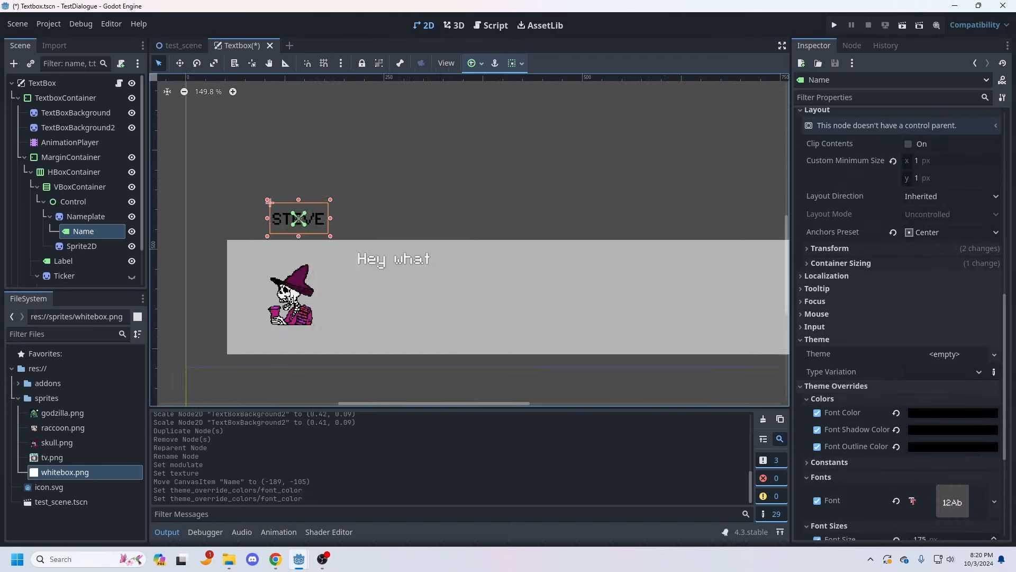
Step: Set the Name label's font outline colour to white and its outline size to 10
left_click(953, 446)
left_click(774, 140)
left_click(829, 462)
left_click(829, 462)
scroll(836, 455, "down", 2)
left_click(817, 422)
left_click(937, 422)
type("10")
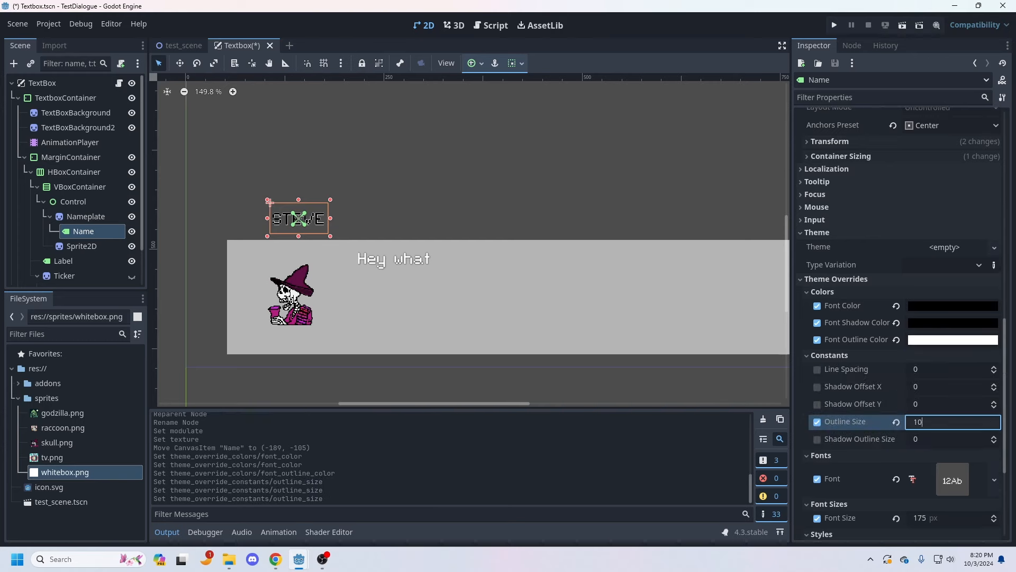
key("Return")
Step: Try an outline size of 20 on the Name label and change its font outline colour to black
type("20")
scroll(857, 371, "down", 5)
middle_click_drag(402, 222, 372, 243)
scroll(857, 318, "up", 2)
left_click(952, 232)
scroll(297, 238, "up", 2)
Step: In the dialogue Label's Label Settings, set the font colour to black and make the shadow transparent
left_click(63, 260)
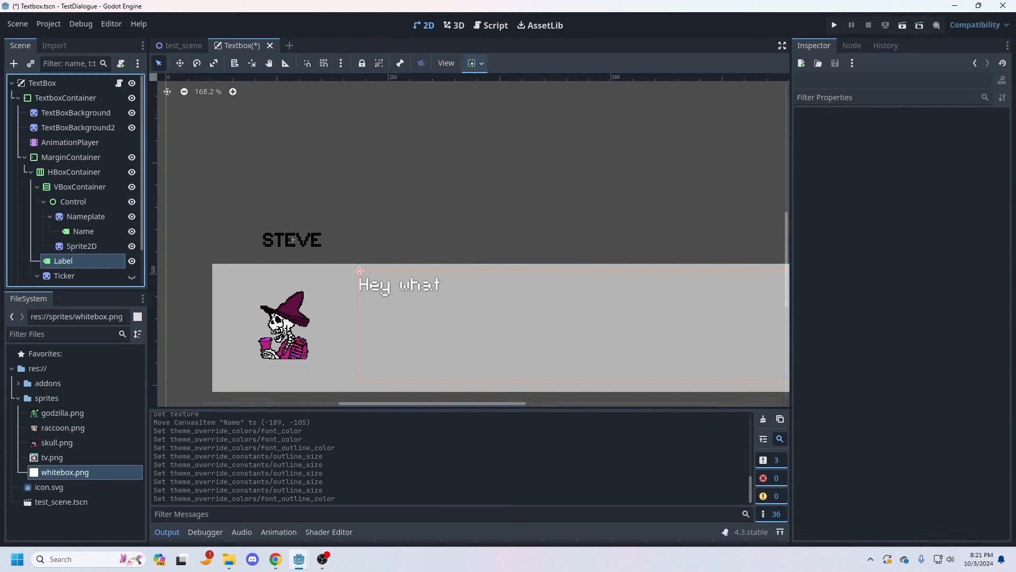
scroll(894, 317, "down", 2)
middle_click_drag(582, 254, 571, 234)
scroll(895, 317, "up", 3)
left_click(947, 211)
left_click(950, 310)
left_click(1005, 139)
left_click(688, 212)
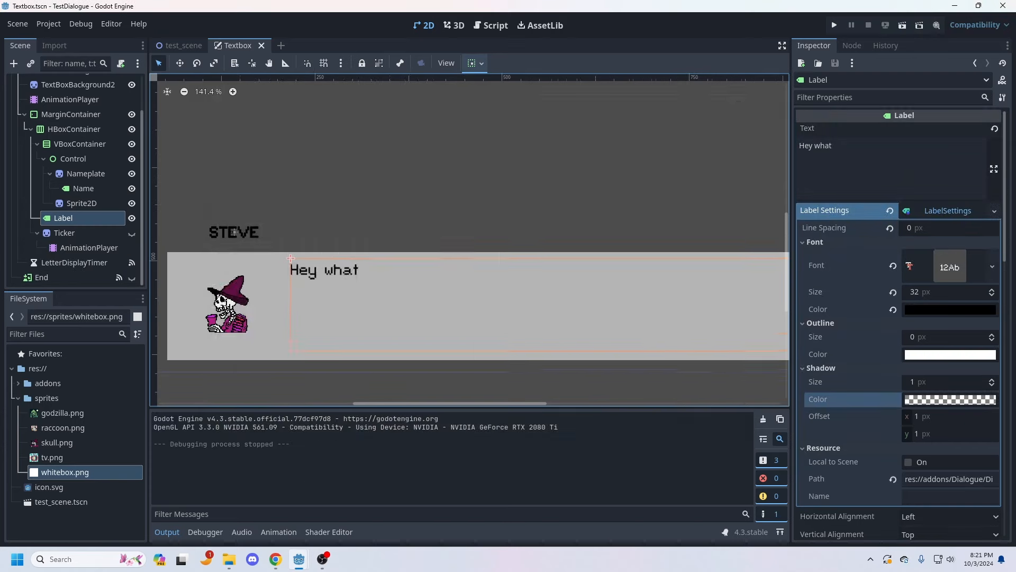
Step: Run the test scene to check the white text box with black text, and close the game window
key("F5")
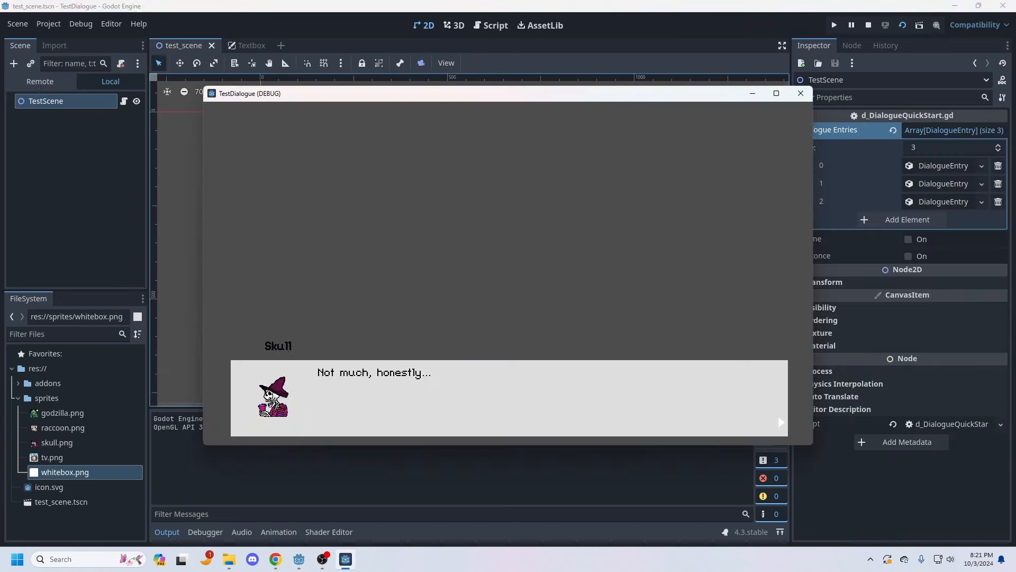
key("Return")
left_click(801, 93)
Step: Add a Sprite2D node as a child of the TestScene root
scroll(505, 186, "down", 1)
middle_click_drag(371, 212, 361, 221)
right_click(62, 85)
left_click(100, 115)
type("sprite")
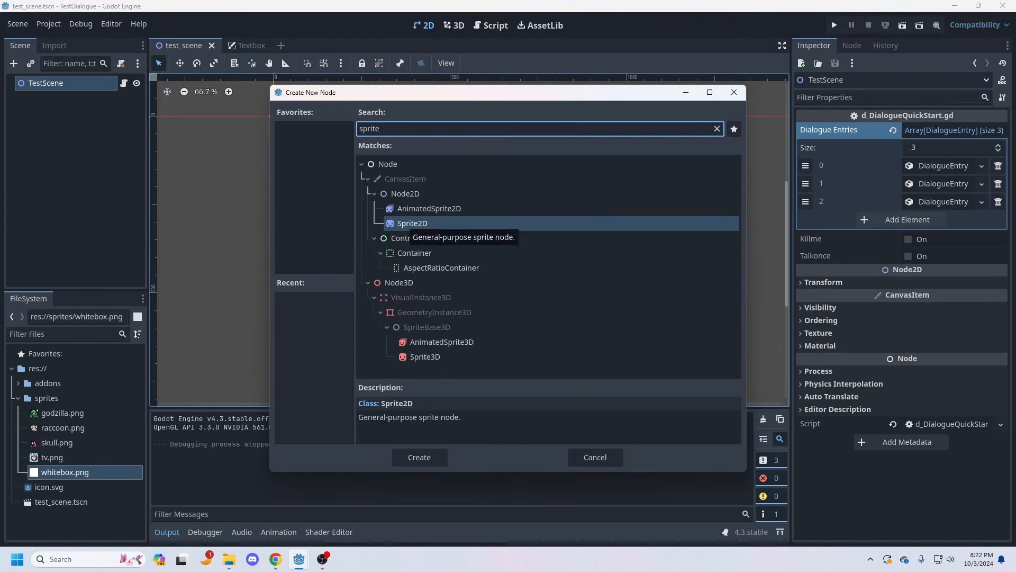
double_click(412, 223)
right_click(48, 85)
left_click(272, 113)
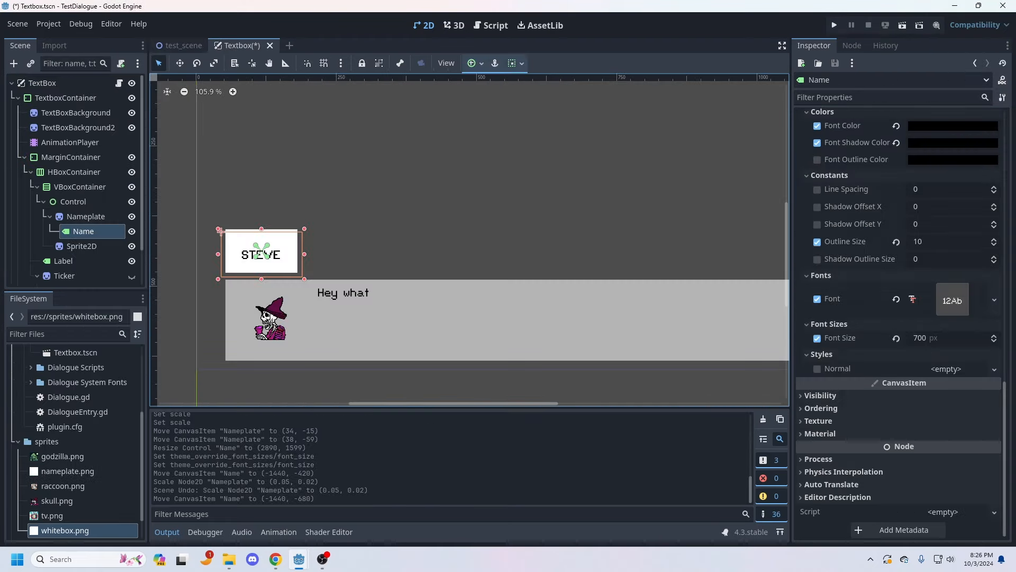
Step: Apply nameplate.png as the Nameplate's texture and undo the freehand rescale of it
left_click(86, 216)
left_click_drag(68, 471, 949, 140)
mouse_move(298, 260)
left_mouse_down()
mouse_move(304, 266)
mouse_move(293, 261)
left_mouse_up()
key("ctrl+z")
Step: Set the Nameplate's scale to 0.1 by 0.1 and move it just above the text box's upper-left corner, at (94, -40)
left_click(947, 363)
type("0.1")
key("Tab")
type("0.1")
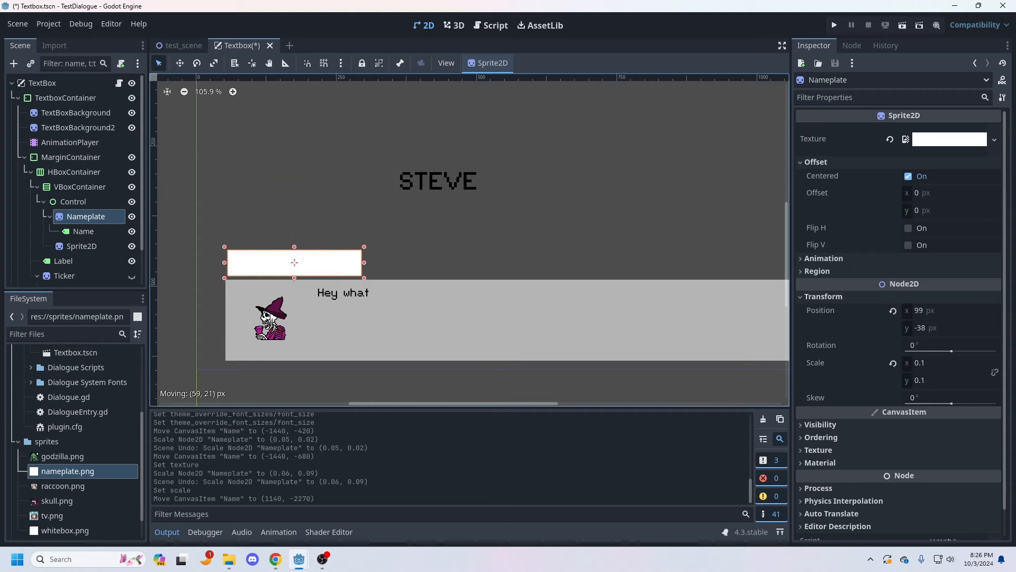
left_click_drag(437, 179, 292, 262)
Step: Try a font size of 300 on the Name label and settle on 400
scroll(900, 328, "down", 13)
left_click(942, 392)
type("300")
key("Return")
left_click(942, 393)
type("400")
key("Return")
Step: Toggle the Ticker's visibility, hide TextBoxBackground2, and save the Textbox scene
key("ctrl+s")
left_click(132, 277)
left_click(132, 128)
scroll(311, 214, "down", 5)
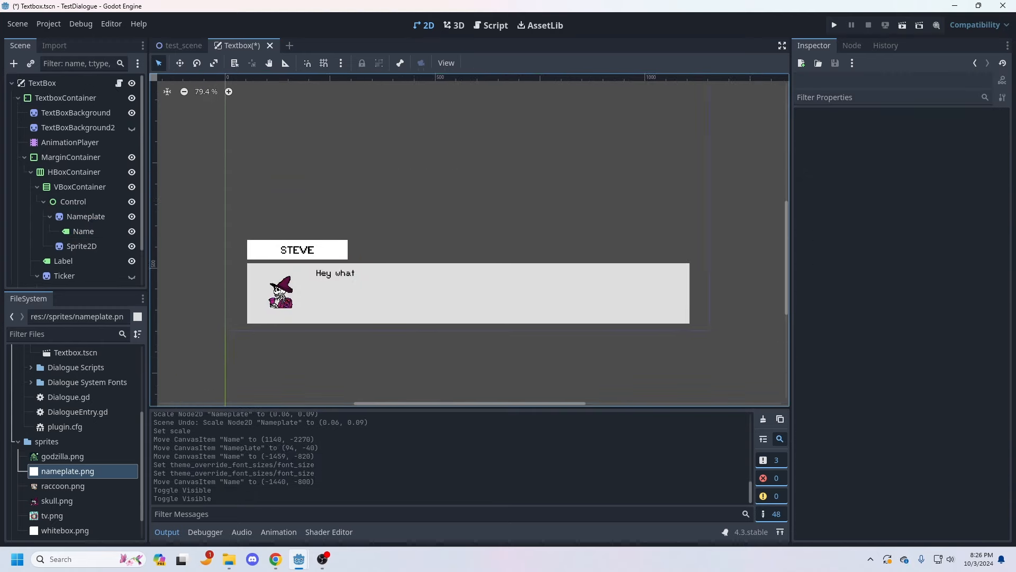
left_click(17, 24)
left_click(36, 119)
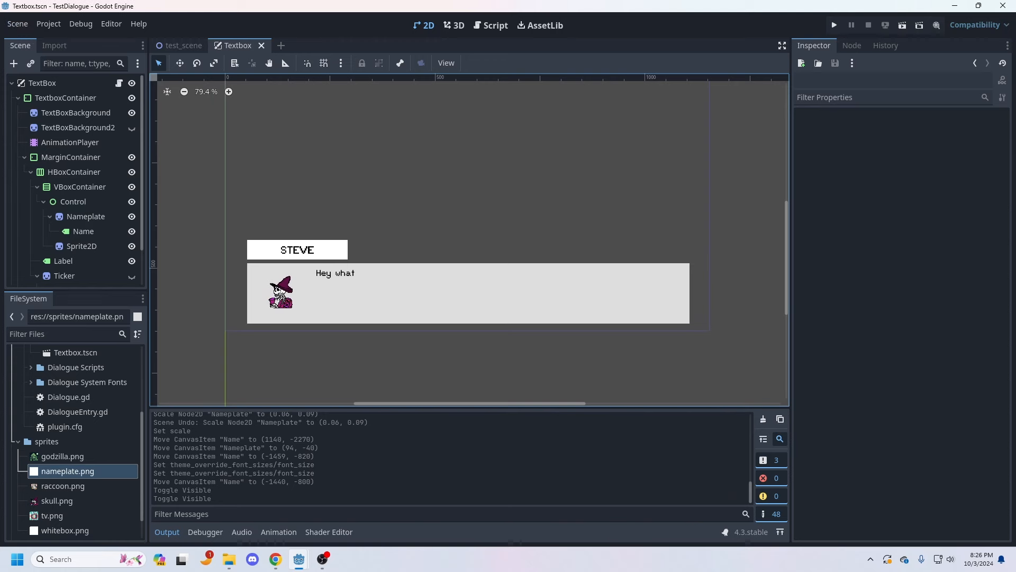
Step: Run test_scene to view the dialogue with the new nameplate over the Godzilla background, and close the game window
left_click(180, 45)
left_click(902, 25)
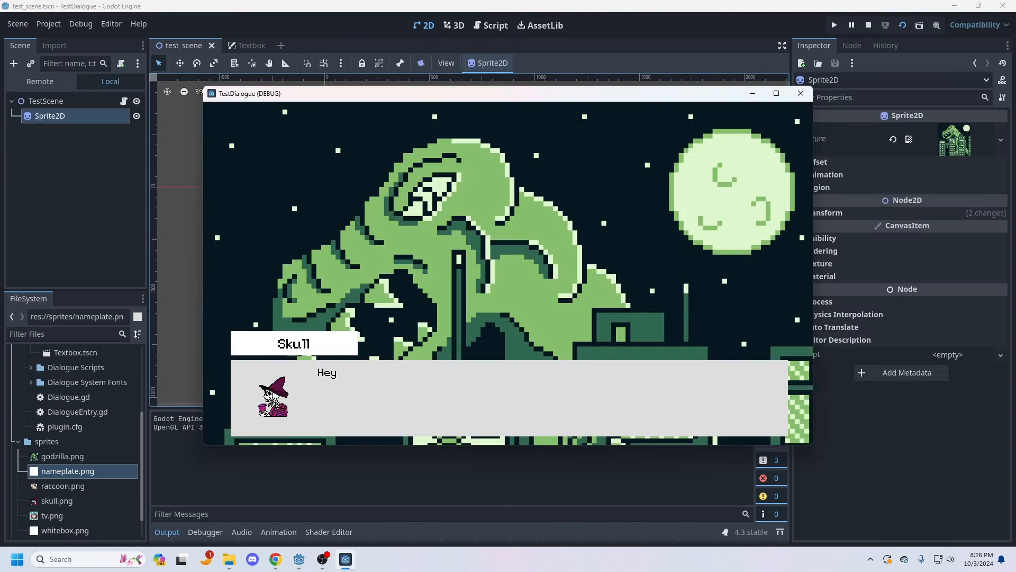
key("space")
key("space")
key("space")
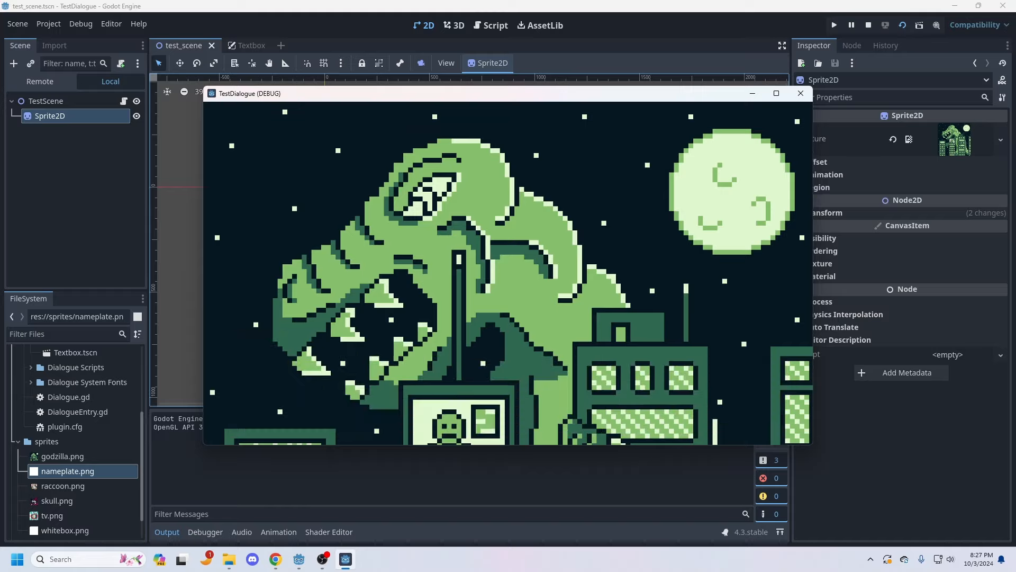
left_click(800, 93)
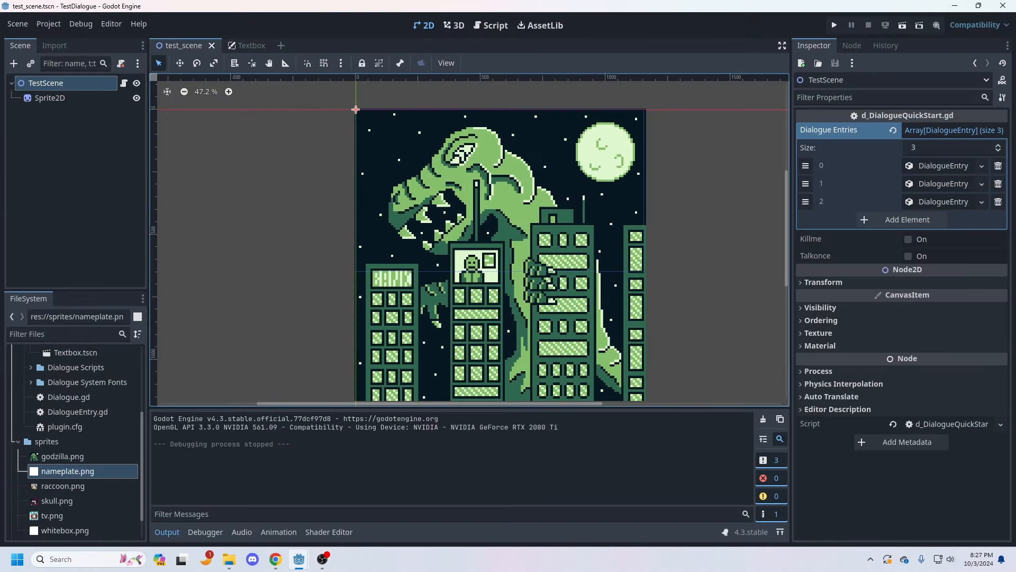
Step: Run the test scene again, advance through every dialogue line until the text box disappears, and close the game window
scroll(212, 302, "down", 2)
left_click(902, 26)
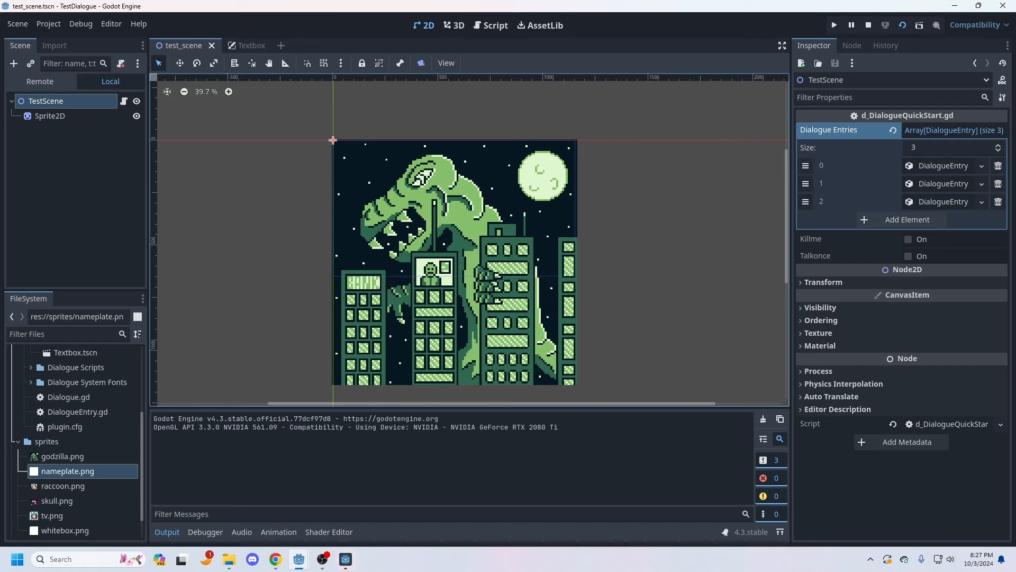
left_click(346, 558)
left_click(455, 400)
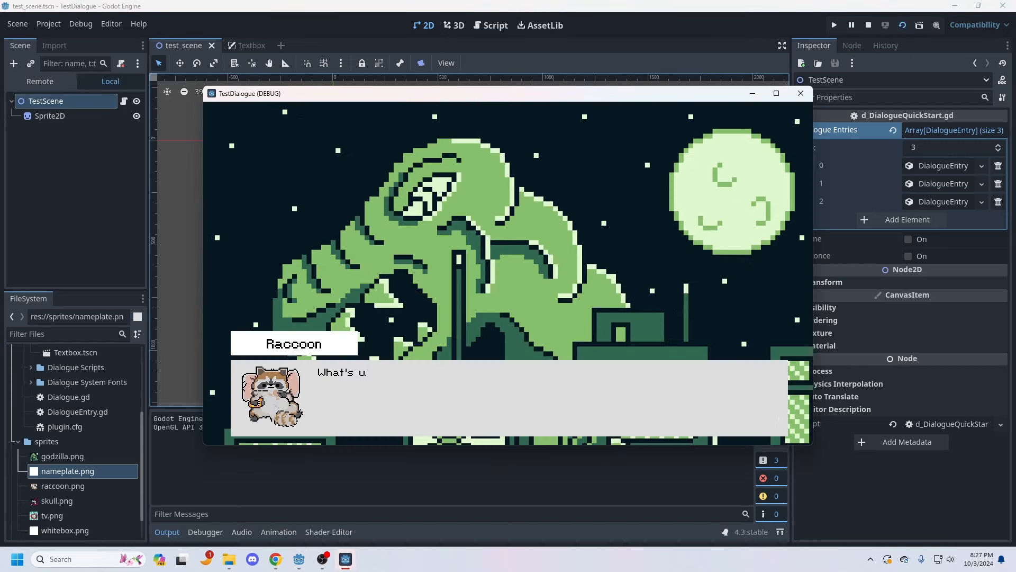
left_click(455, 400)
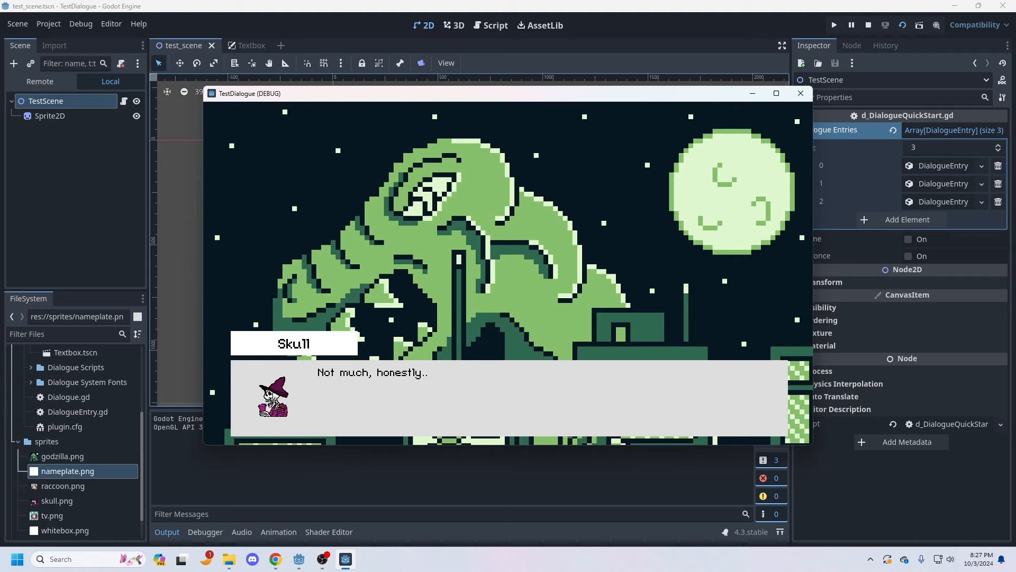
left_click(456, 400)
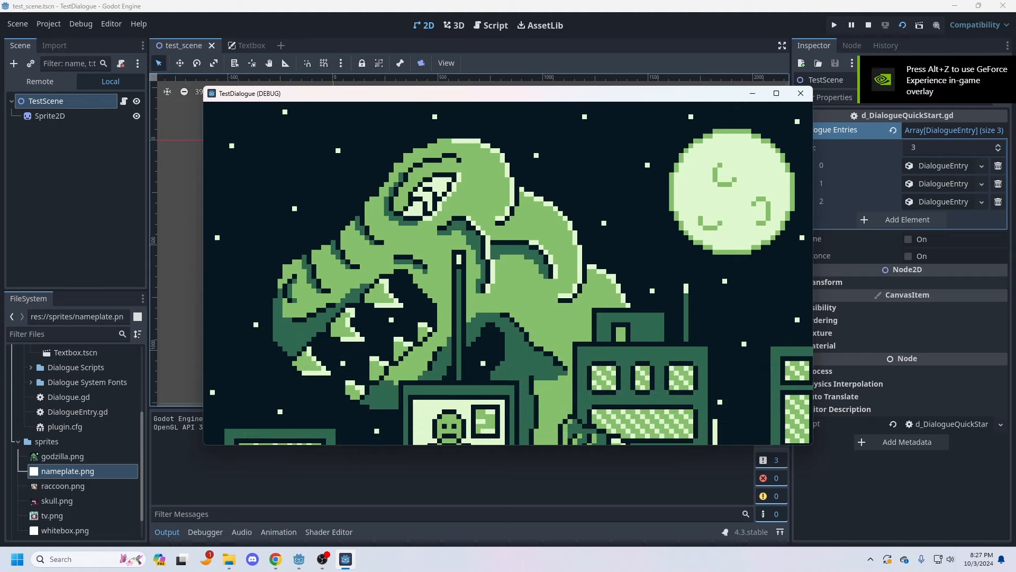
left_click(801, 93)
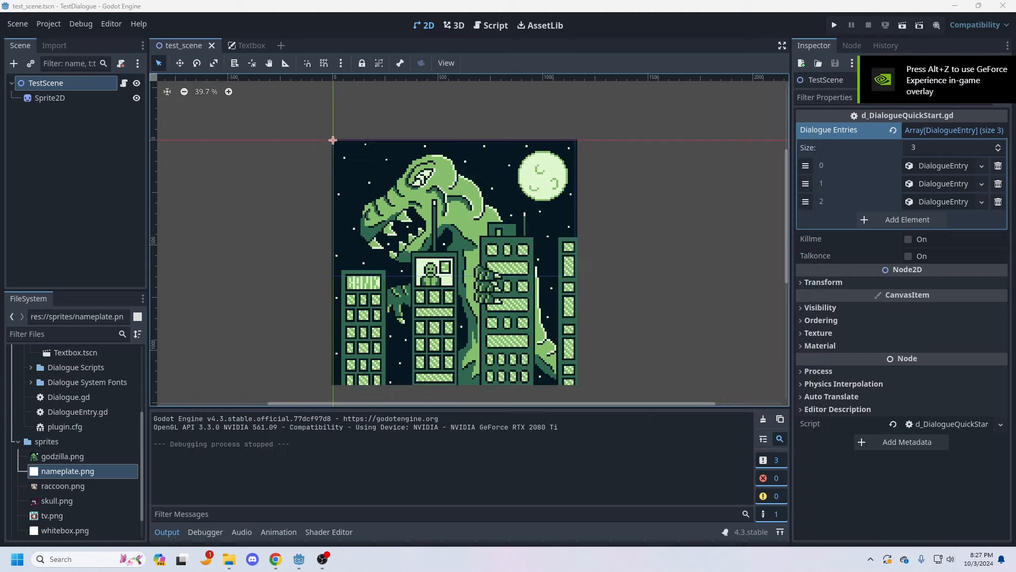
Step: Change the first dialogue entry's line to "Hey, did you see the monster invading the city?"
left_click(910, 166)
left_click(834, 253)
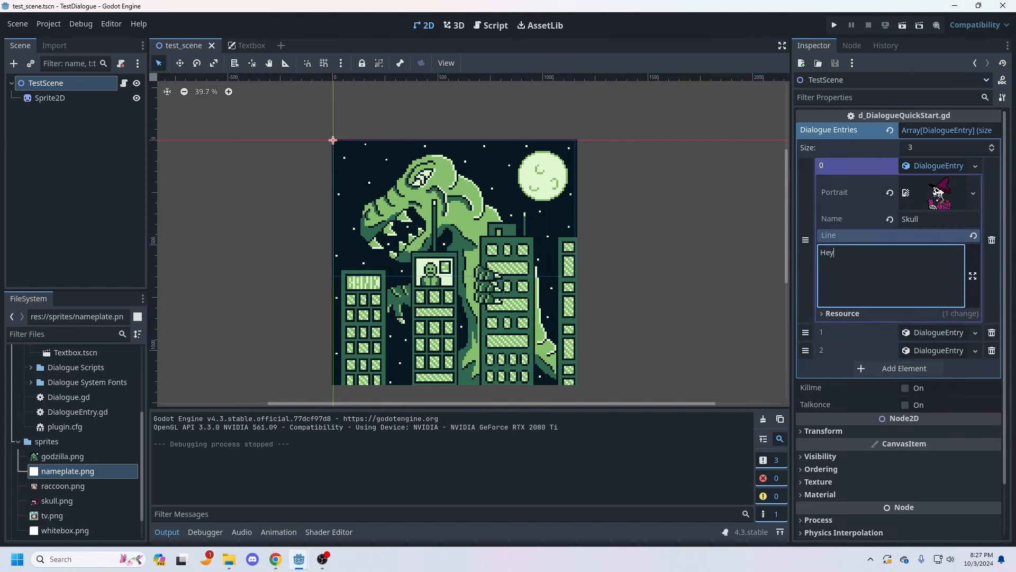
type(", did you see t")
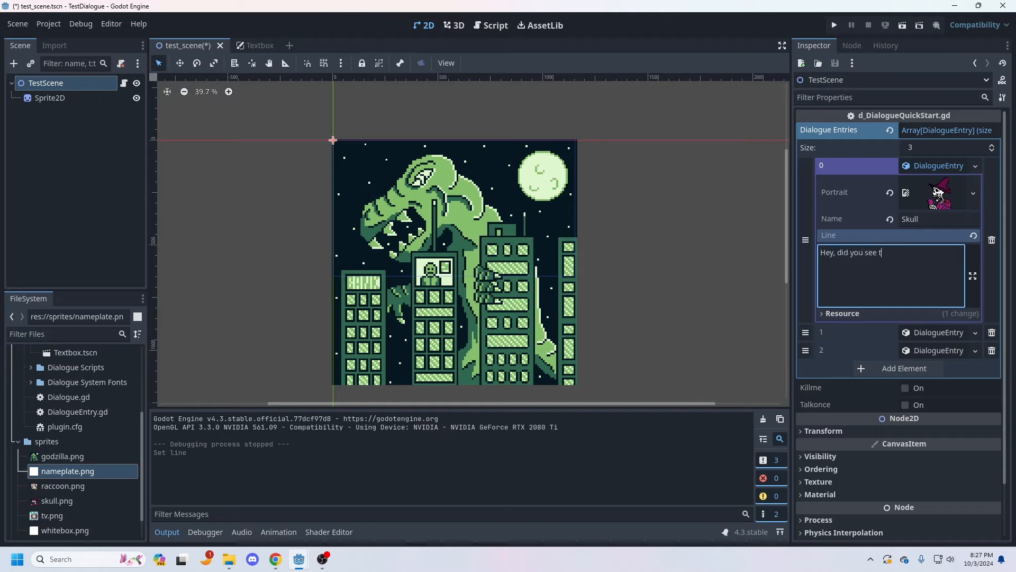
type("he monster invading the city?")
Step: Change the second dialogue entry's line, spoken by Raccoon, to "No, I did not."
left_click(934, 332)
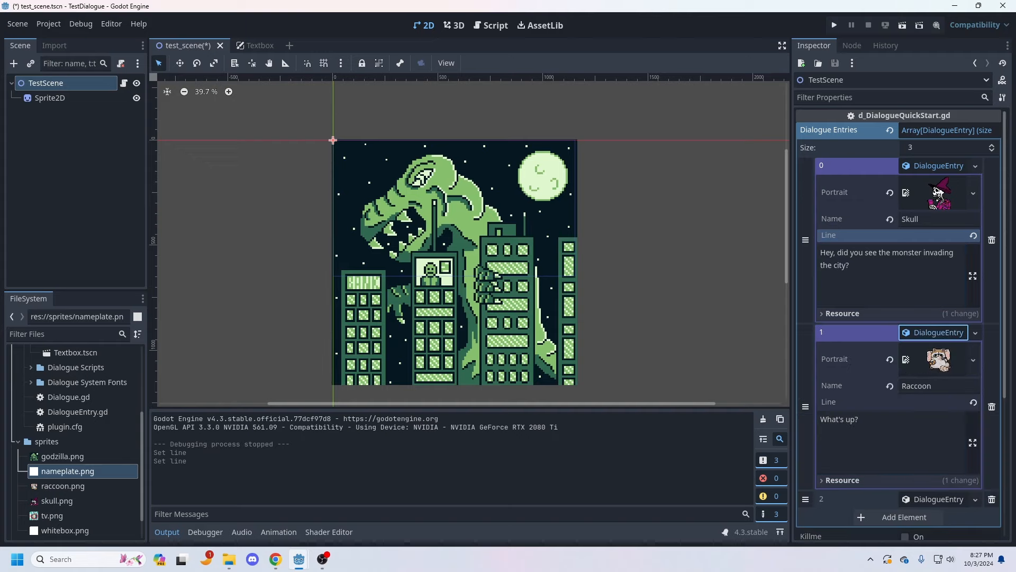
left_click_drag(868, 421, 807, 421)
type("No, I did not.")
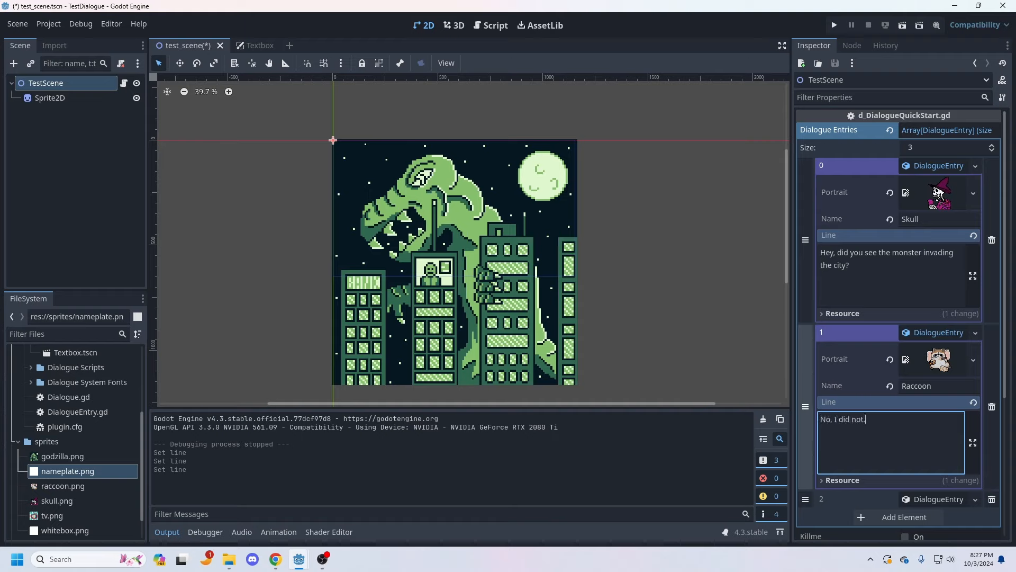
Step: Change the third dialogue entry's line to "Damn, that's wild." and save the test scene
scroll(900, 318, "down", 2)
left_click(936, 392)
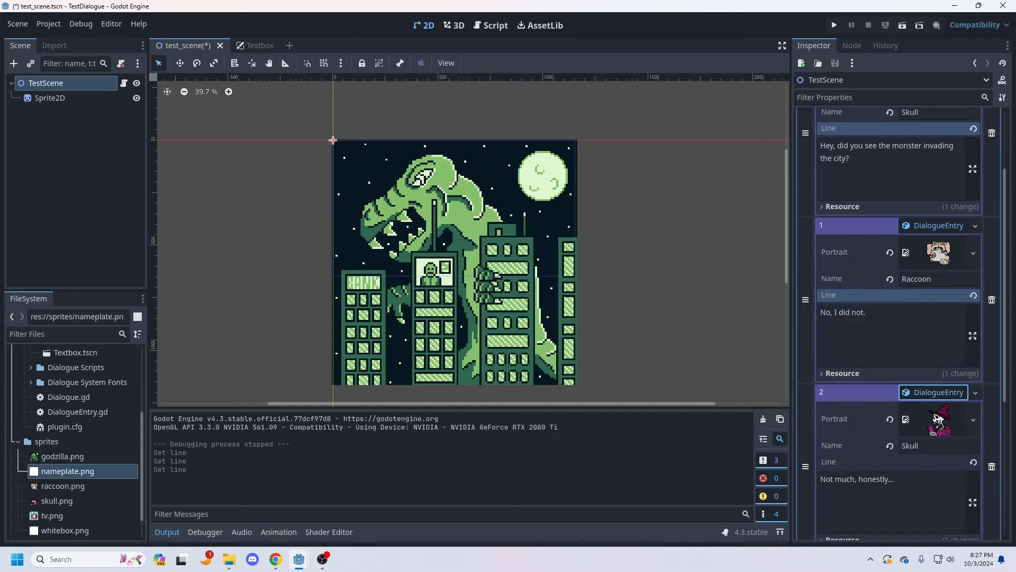
left_click_drag(902, 480, 757, 461)
type("Damn, m")
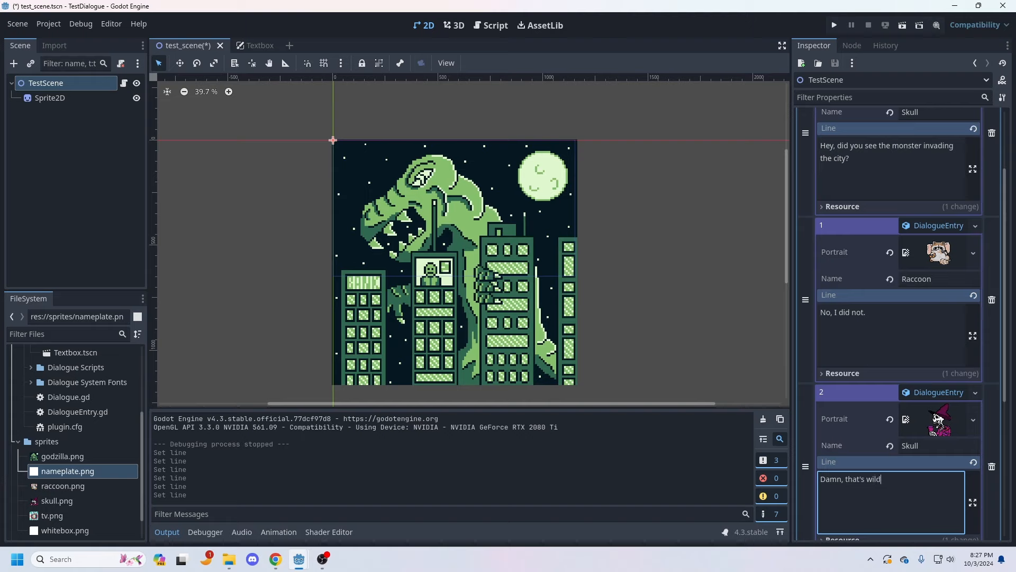
scroll(938, 418, "down", 3)
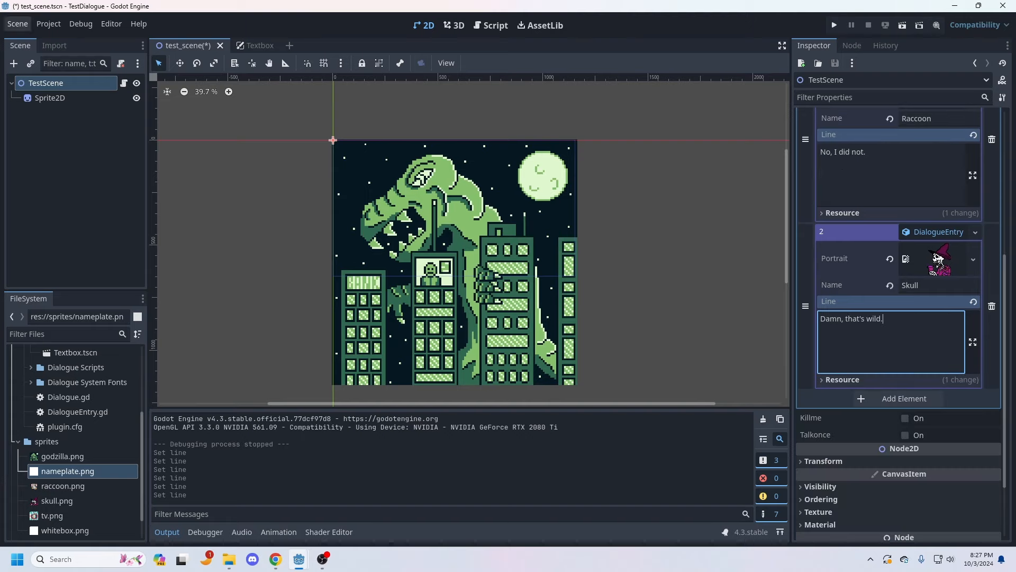
key("ctrl+s")
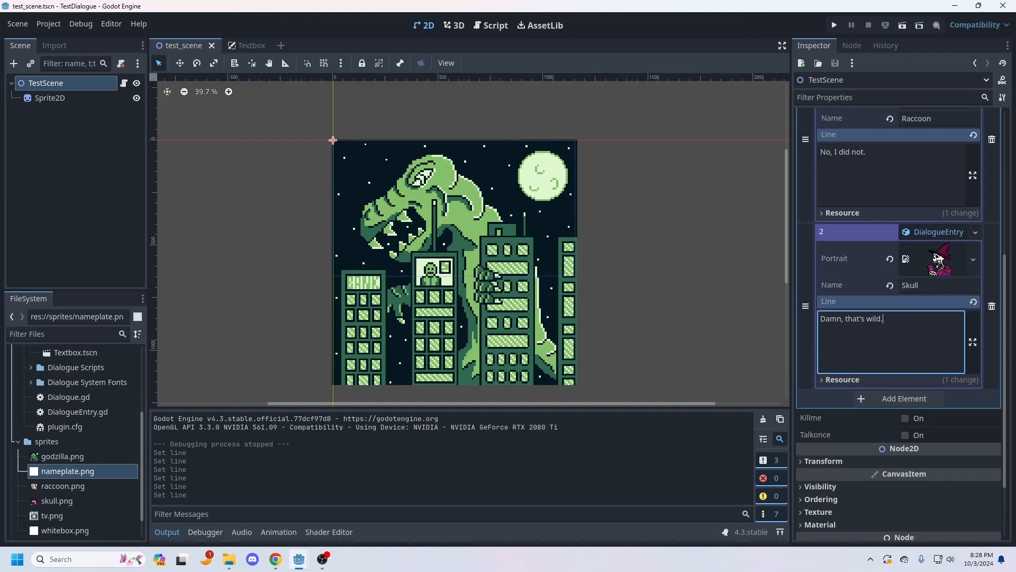
Step: Add a plain Node as a child of TestScene
left_click(50, 98)
left_click(63, 159)
left_click(46, 83)
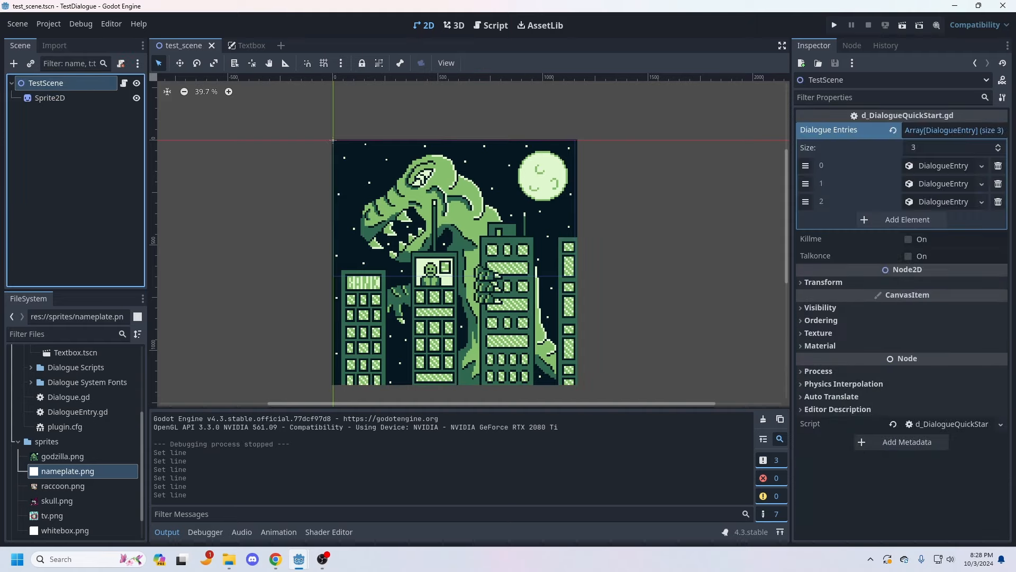
right_click(65, 83)
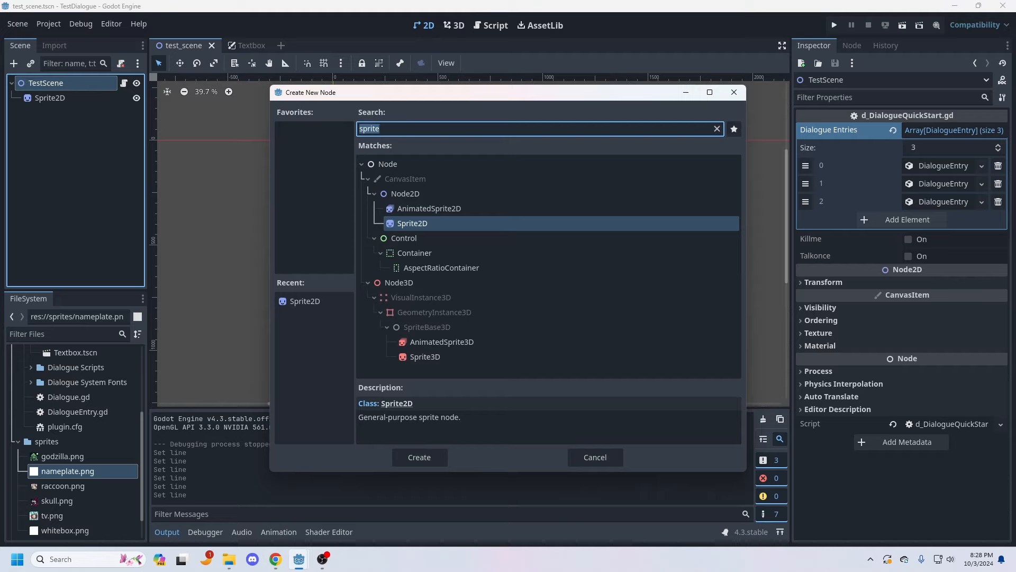
type("Cutscene")
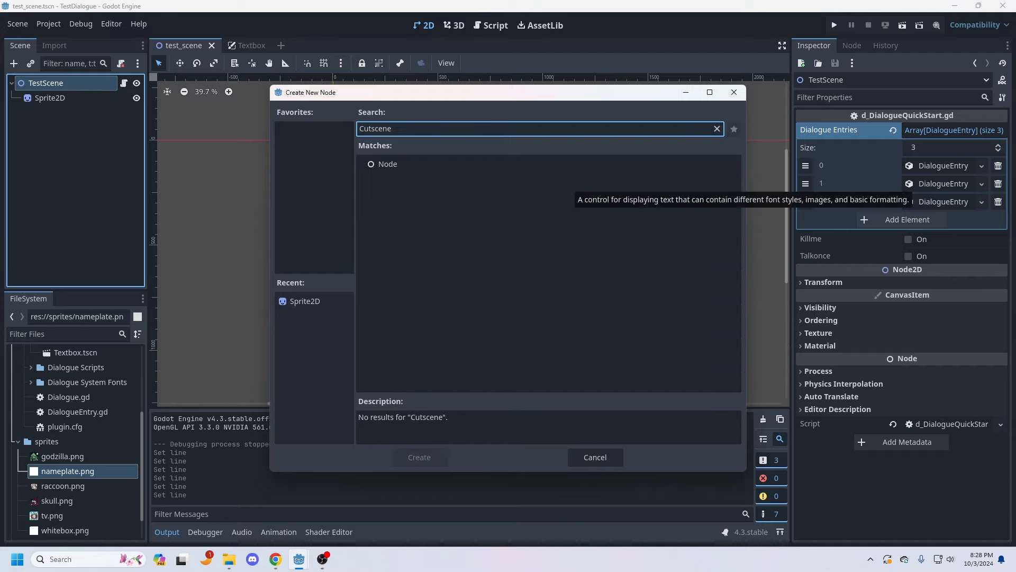
left_click(388, 164)
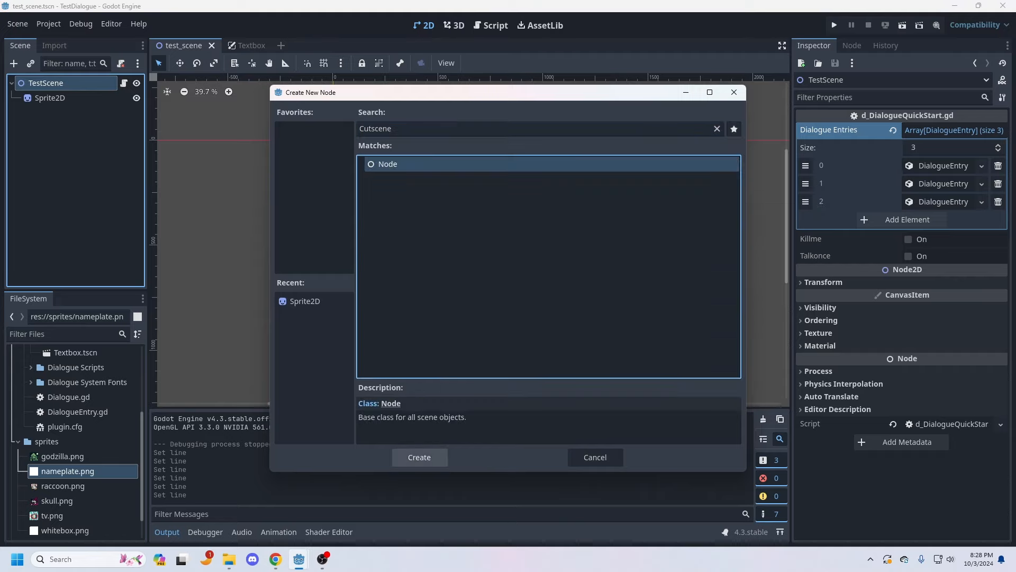
left_click(419, 458)
Step: Rename the new child node of TestScene as Cutscene
right_click(43, 113)
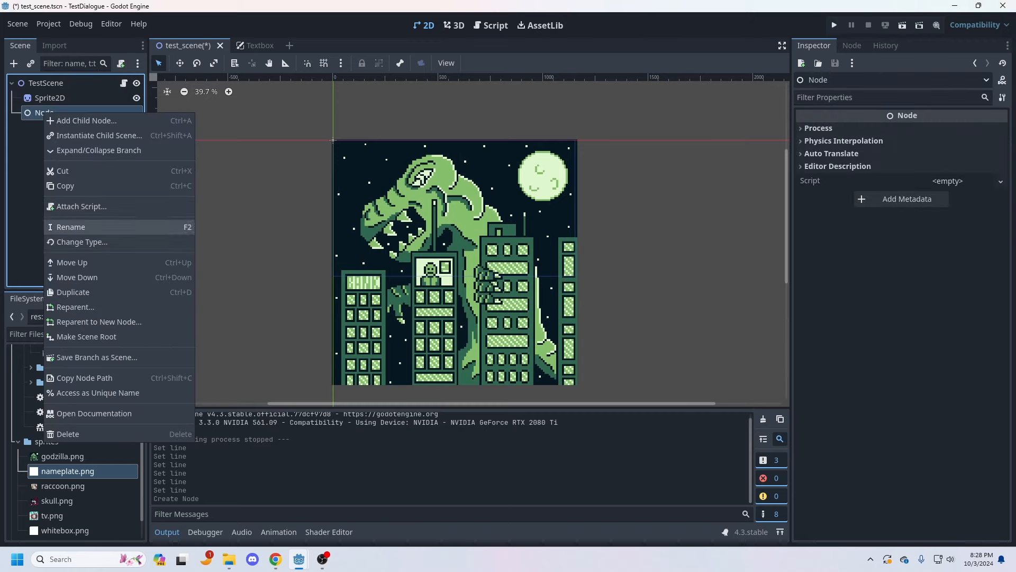
left_click(79, 227)
type("Cutscene")
key("Return")
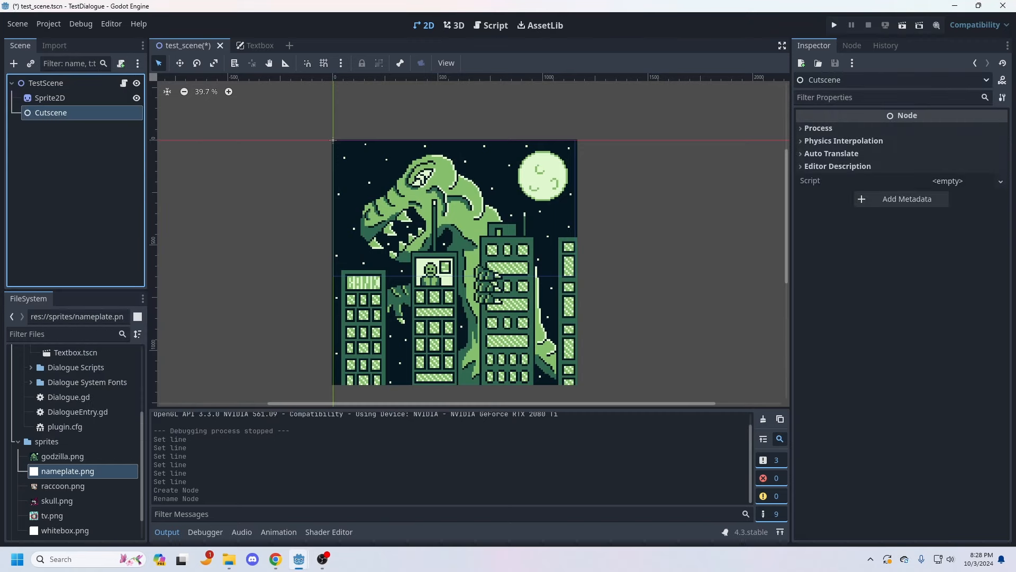
Step: Filter the project files for "cut" and duplicate d_CutsceneTemplate.gd as monster_cutscene.gd
left_click(59, 334)
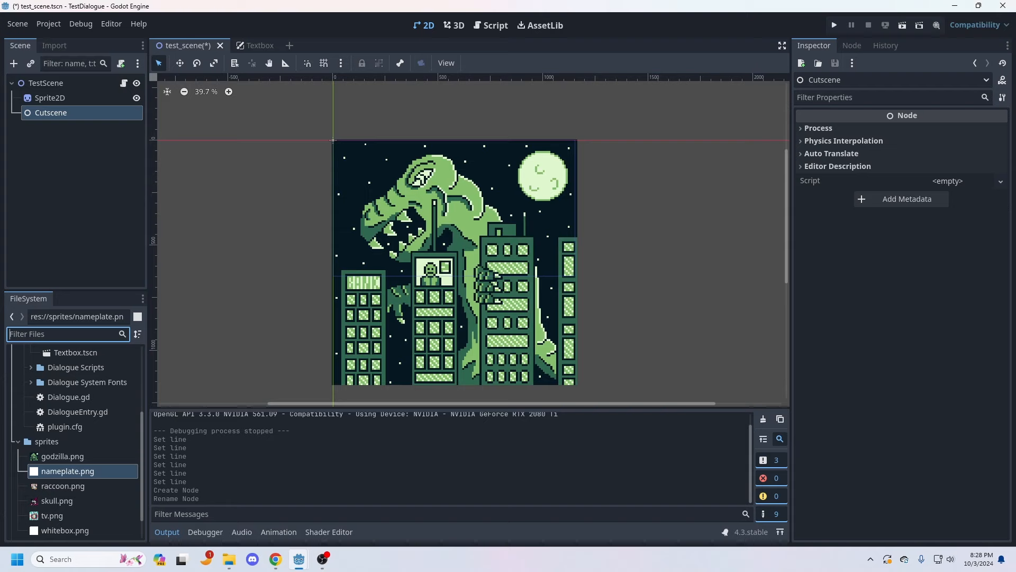
type("cut")
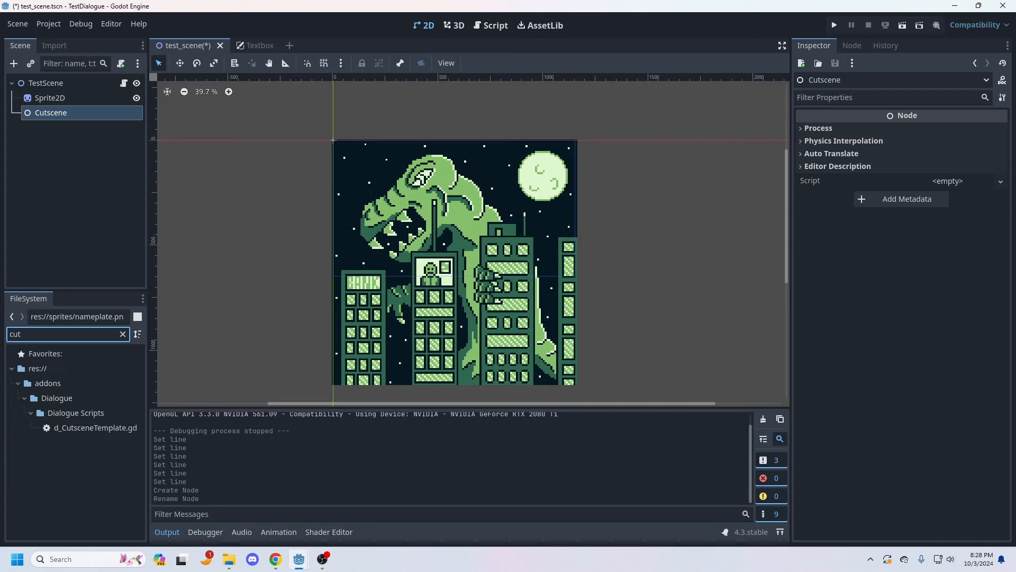
left_click_drag(95, 428, 77, 466)
right_click(81, 427)
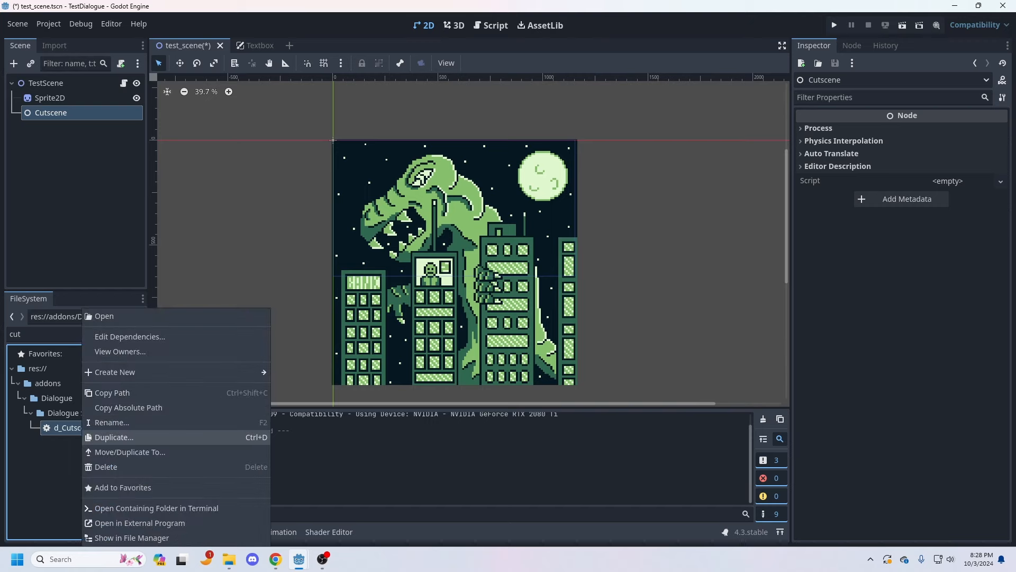
left_click(113, 437)
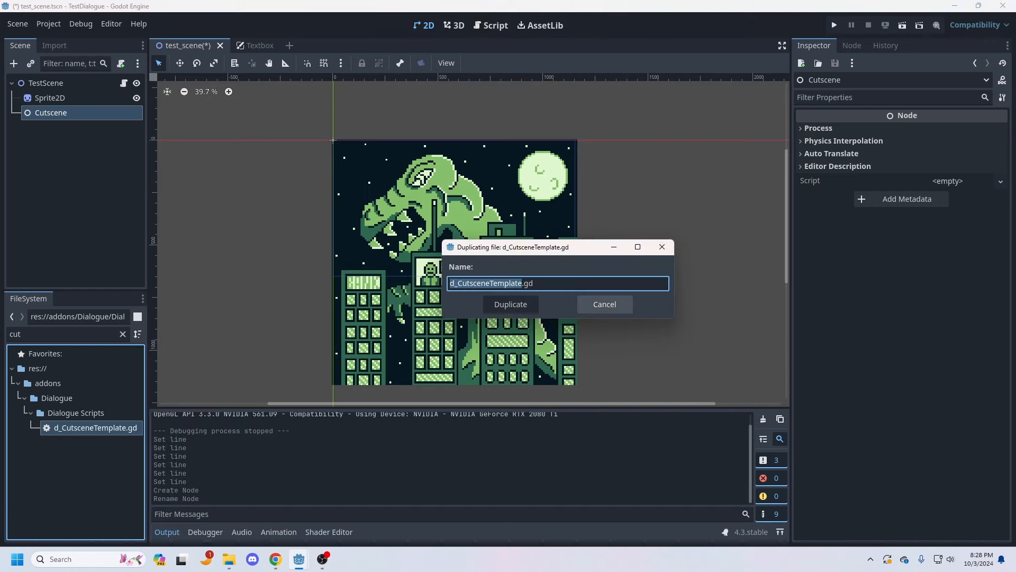
type("monster")
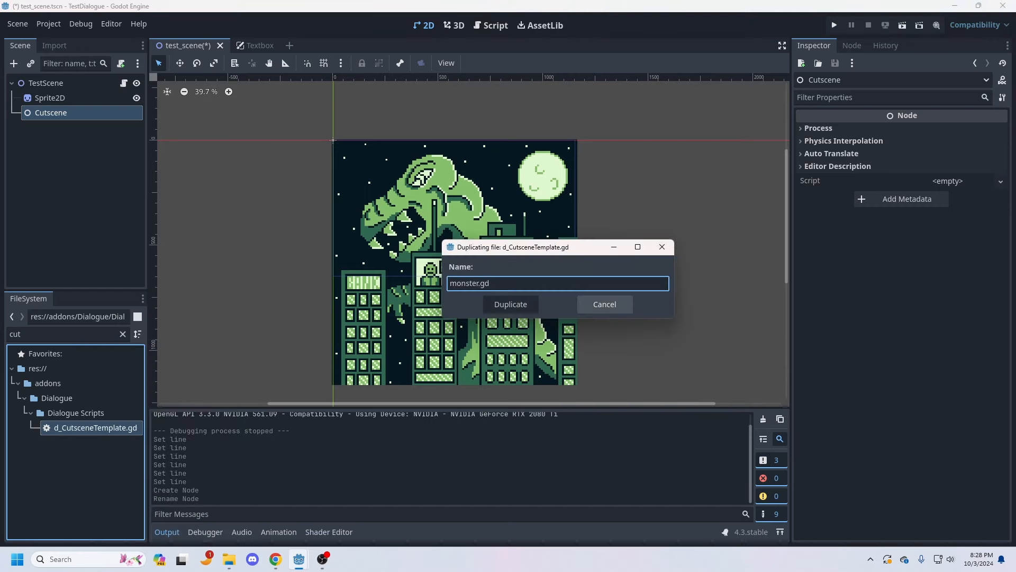
type("_cutscene")
key("Return")
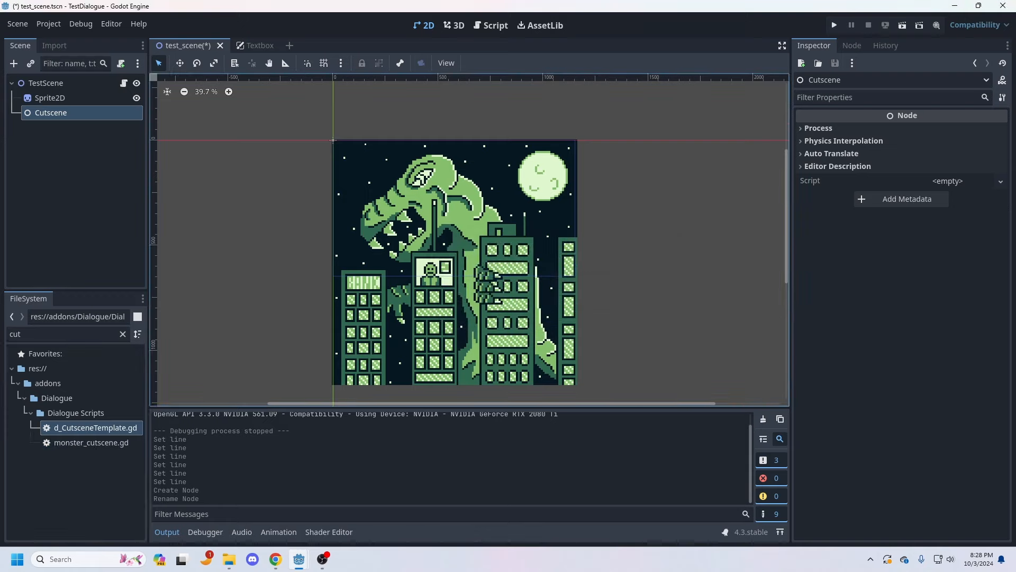
Step: Attach monster_cutscene.gd to the Cutscene node and open the script for editing
left_click(91, 443)
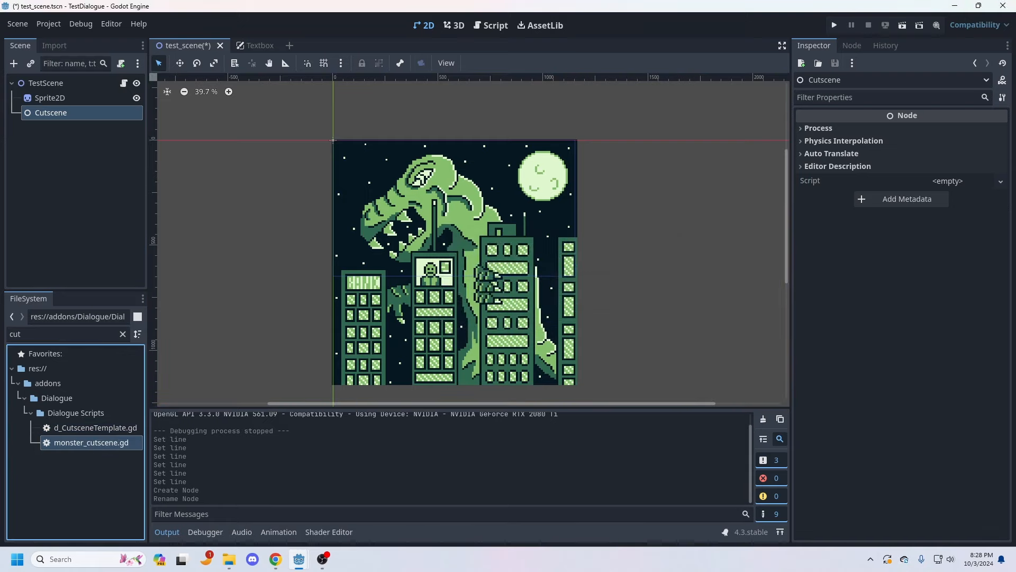
left_click_drag(91, 443, 59, 114)
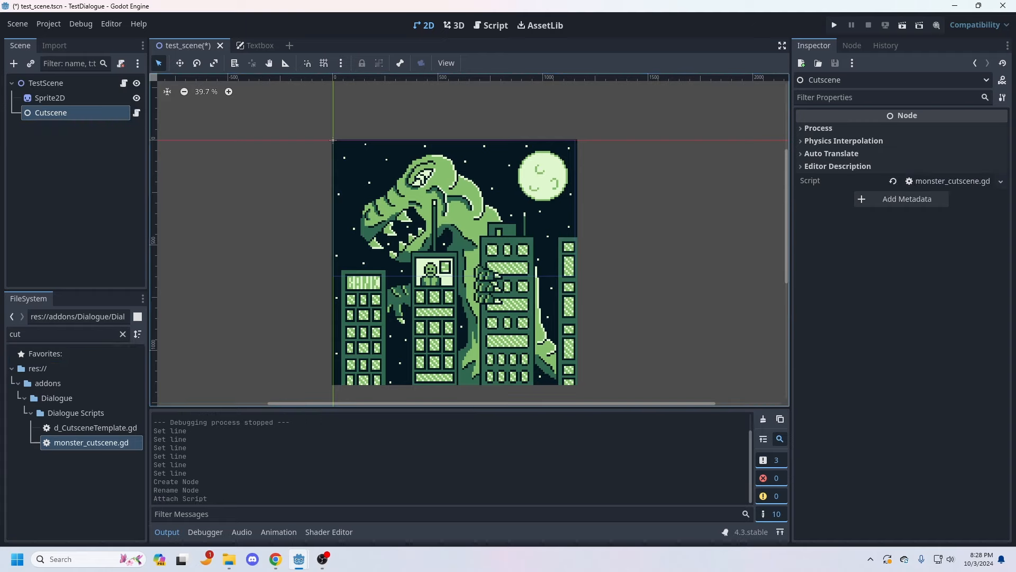
left_click(137, 113)
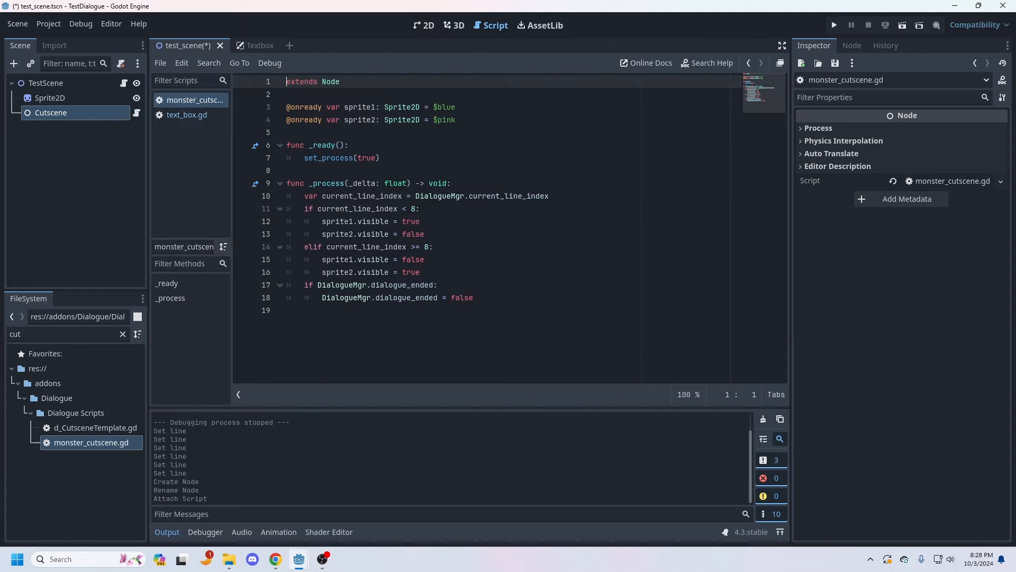
Step: Replace $blue in the sprite1 declaration with a reference to the Sprite2D node, $"../Sprite2D"
left_click(456, 108)
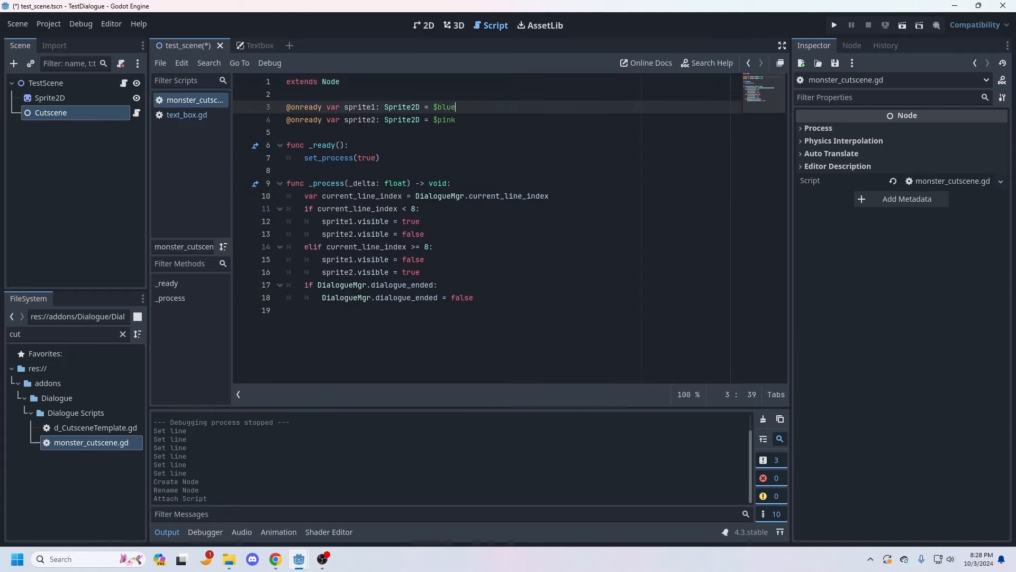
left_click_drag(455, 107, 433, 108)
left_click_drag(49, 97, 434, 109)
left_click(458, 120)
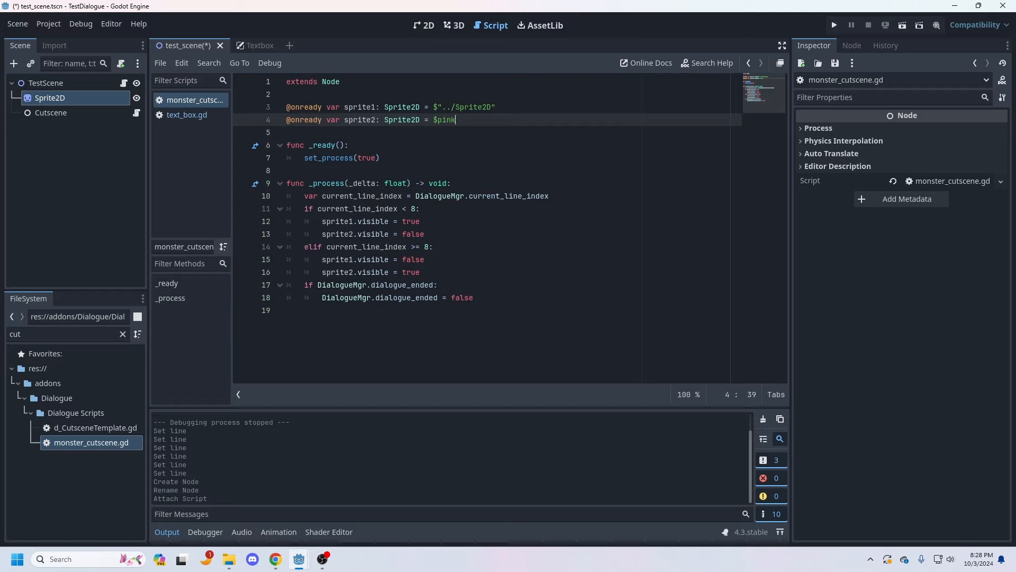
left_click(50, 98)
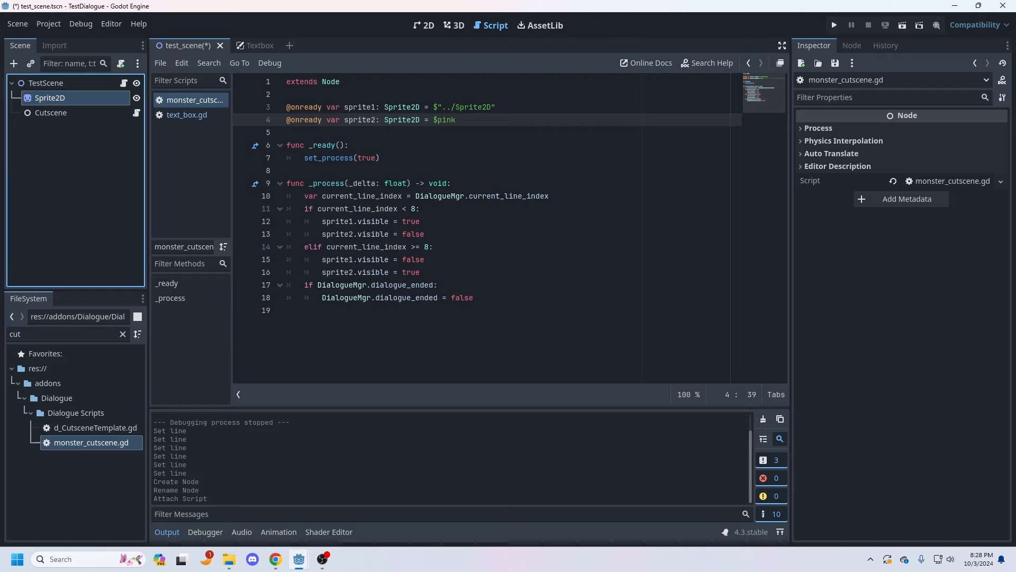
left_click(160, 63)
left_click(163, 159)
left_click(287, 132)
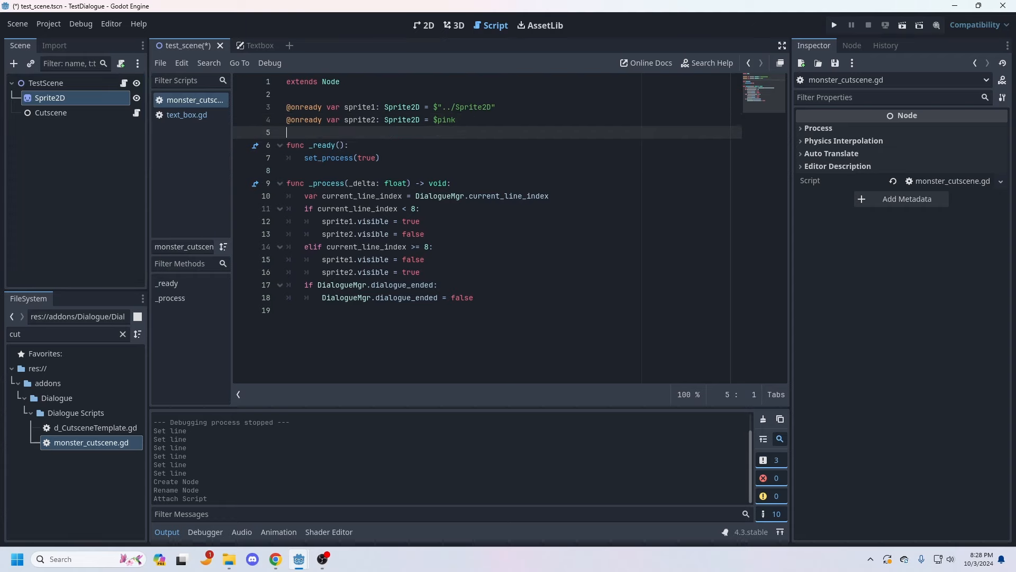
Step: Return to the 2D workspace, clear the project file filter, and duplicate the Sprite2D node
left_click(455, 26)
left_click(424, 25)
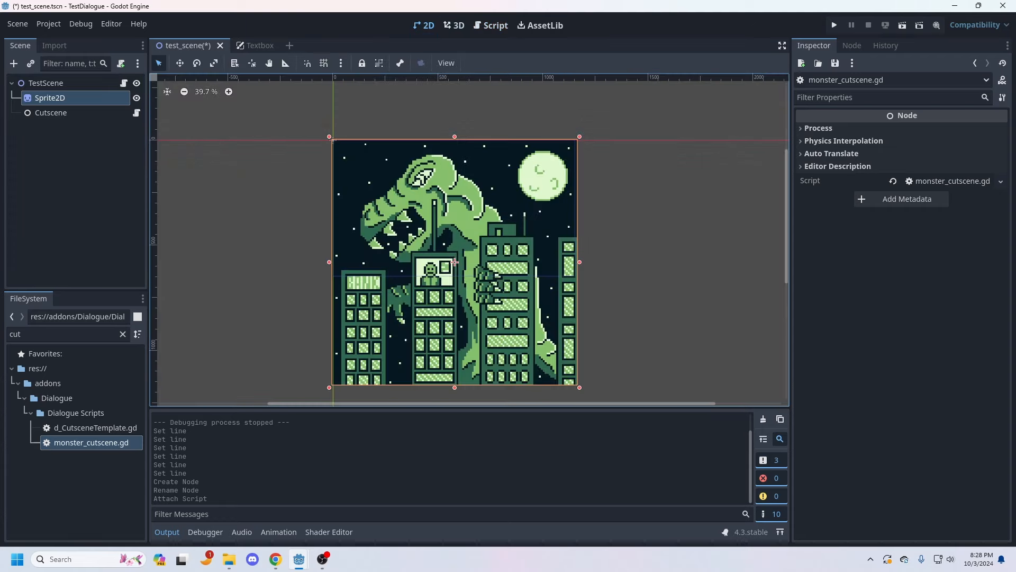
left_click(51, 113)
left_click(50, 98)
left_click(51, 113)
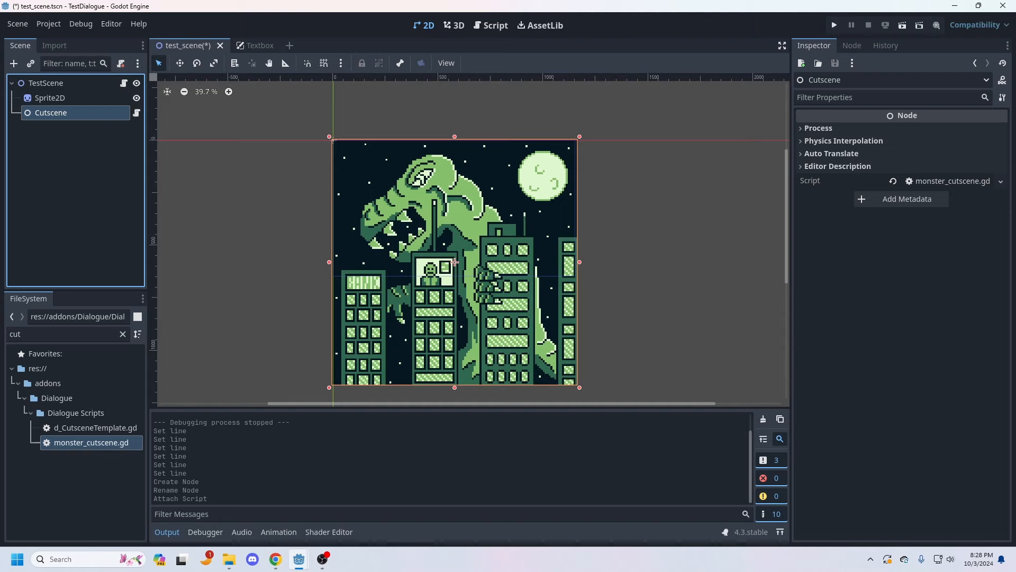
left_click(123, 333)
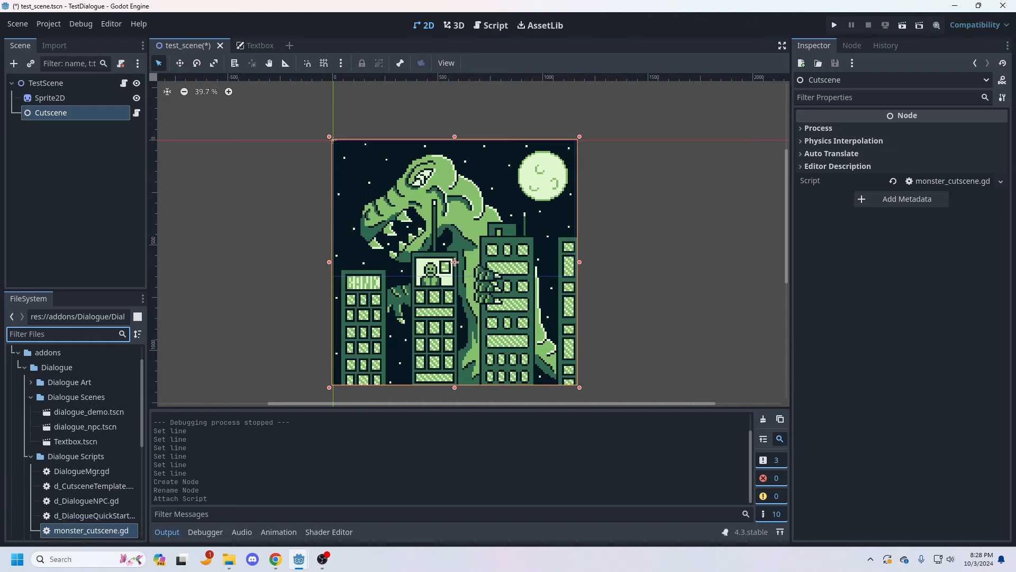
right_click(59, 98)
left_click(80, 297)
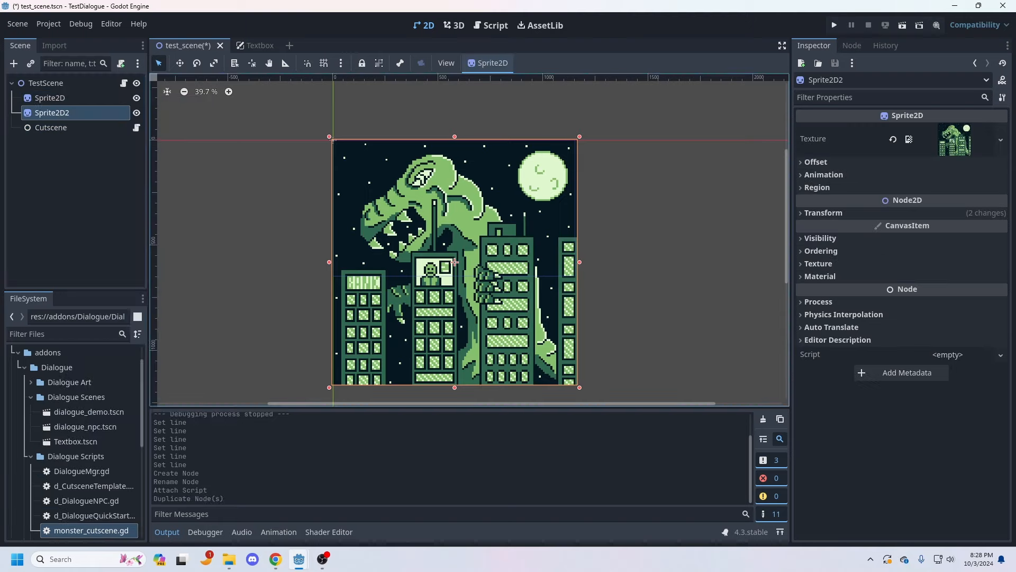
Step: Assign dialogue_box.png as the texture of Sprite2D2 and stretch it vertically to a scale of about (0.91, 3.7)
scroll(78, 442, "up", 2)
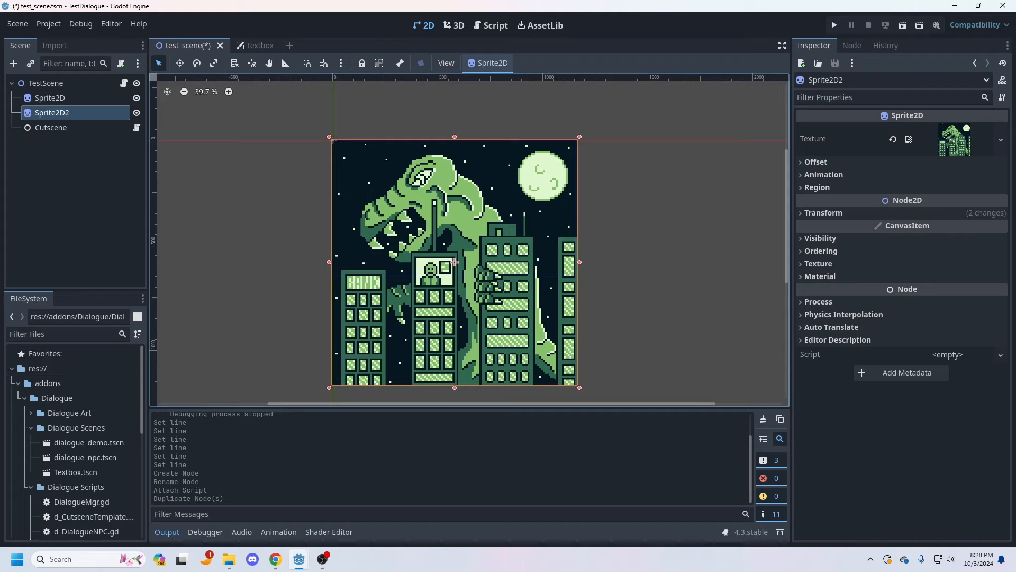
left_click(31, 412)
scroll(74, 434, "down", 2)
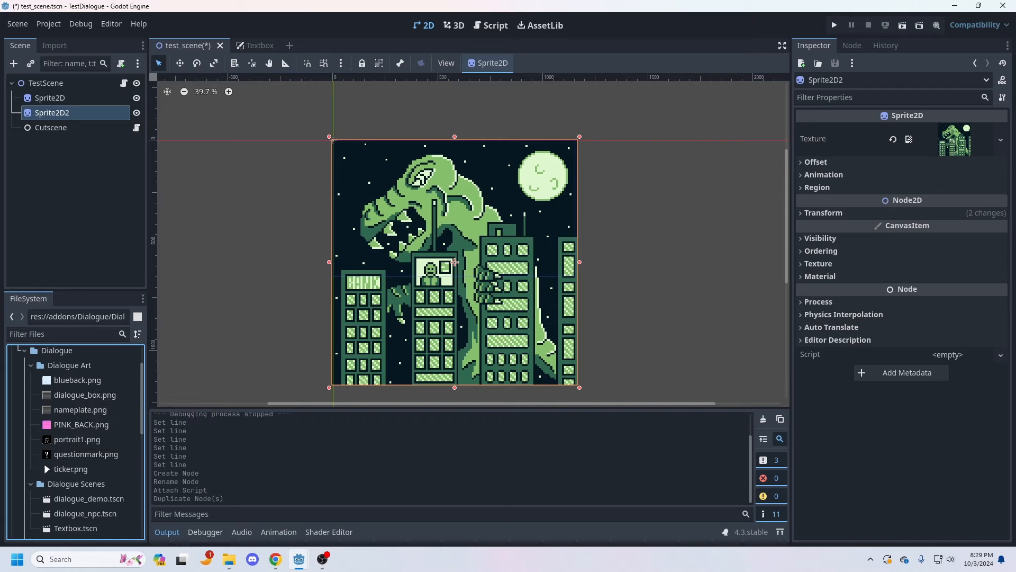
left_click_drag(84, 394, 909, 139)
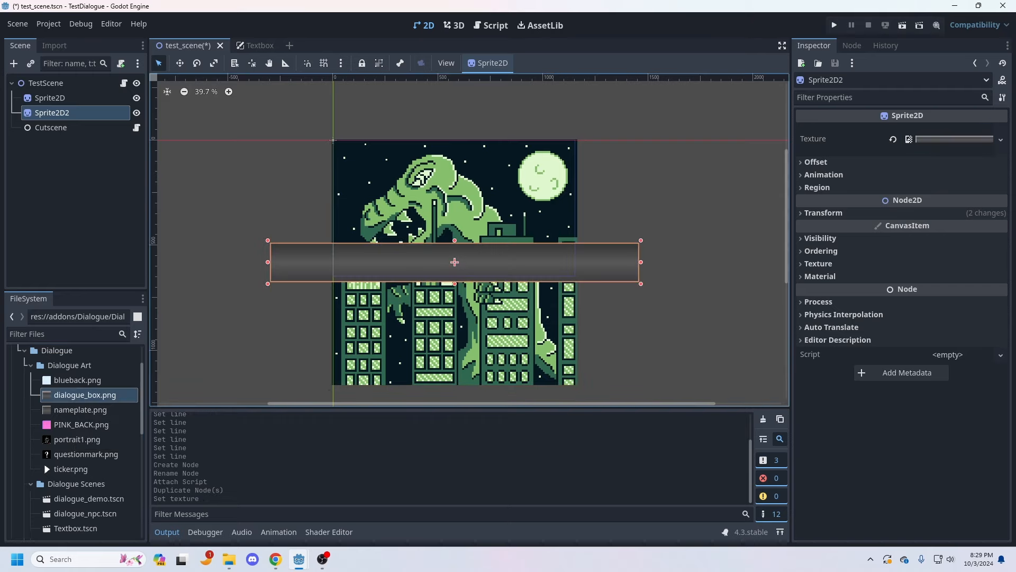
left_click_drag(454, 240, 455, 128)
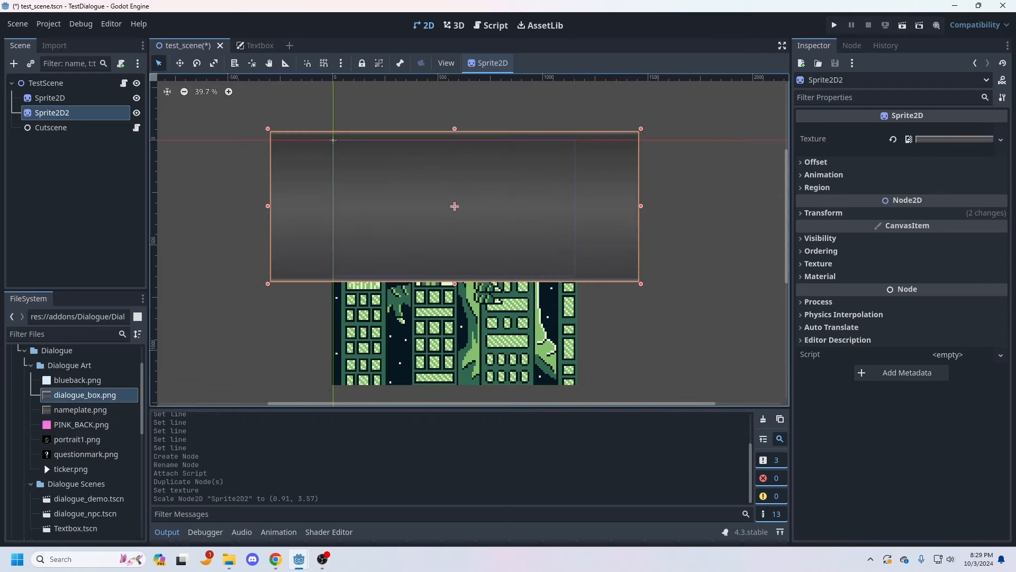
mouse_move(454, 284)
left_mouse_down()
mouse_move(454, 405)
mouse_move(455, 289)
left_mouse_up()
Step: Try PINK_BACK.png as the texture of Sprite2D2 and undo the texture change
scroll(79, 441, "down", 2)
left_click_drag(81, 377, 952, 138)
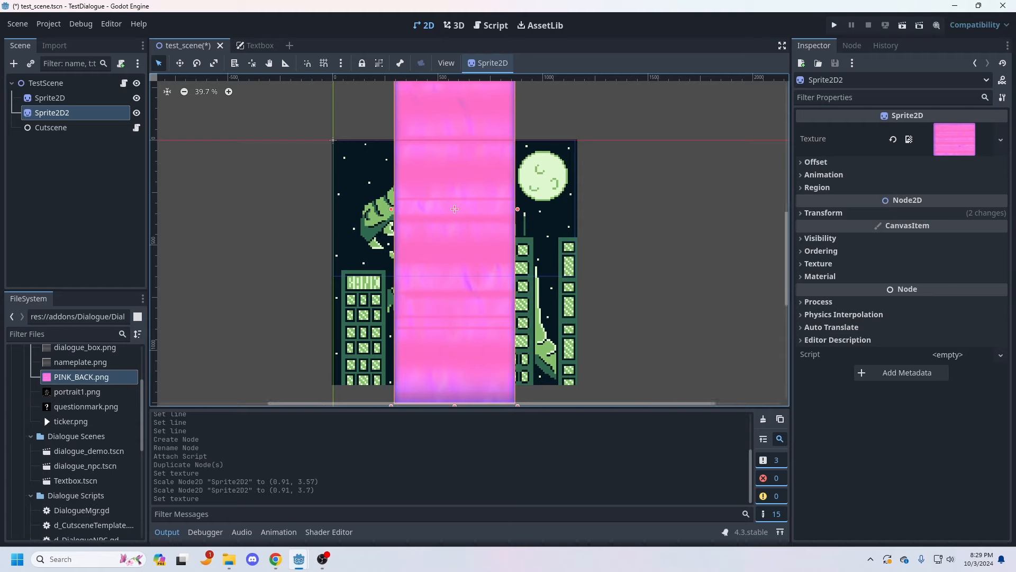
key("ctrl+z")
scroll(79, 441, "down", 5)
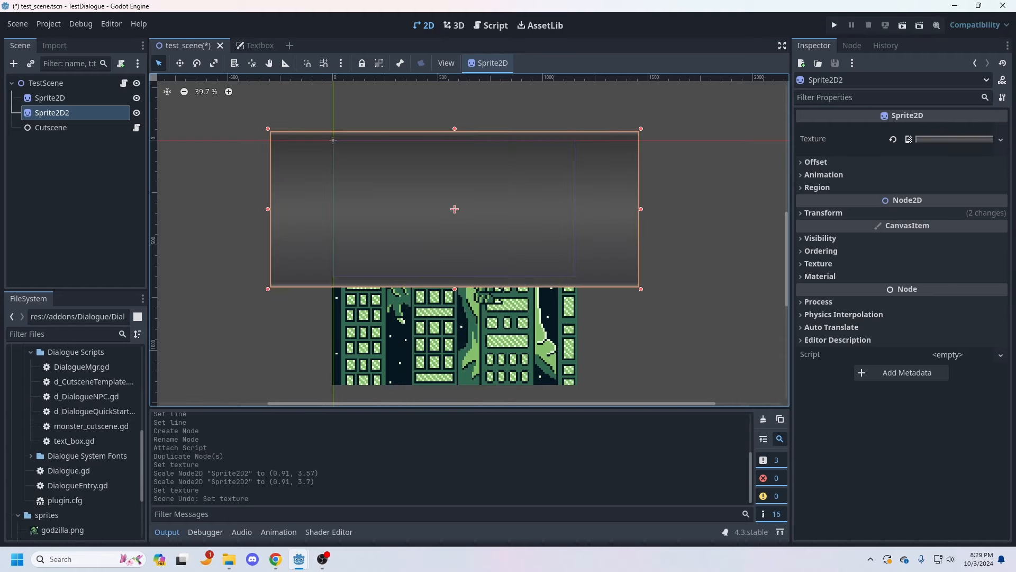
Step: Hide both Sprite2D and Sprite2D2 in the scene and open the Cutscene node's script
left_click(51, 127)
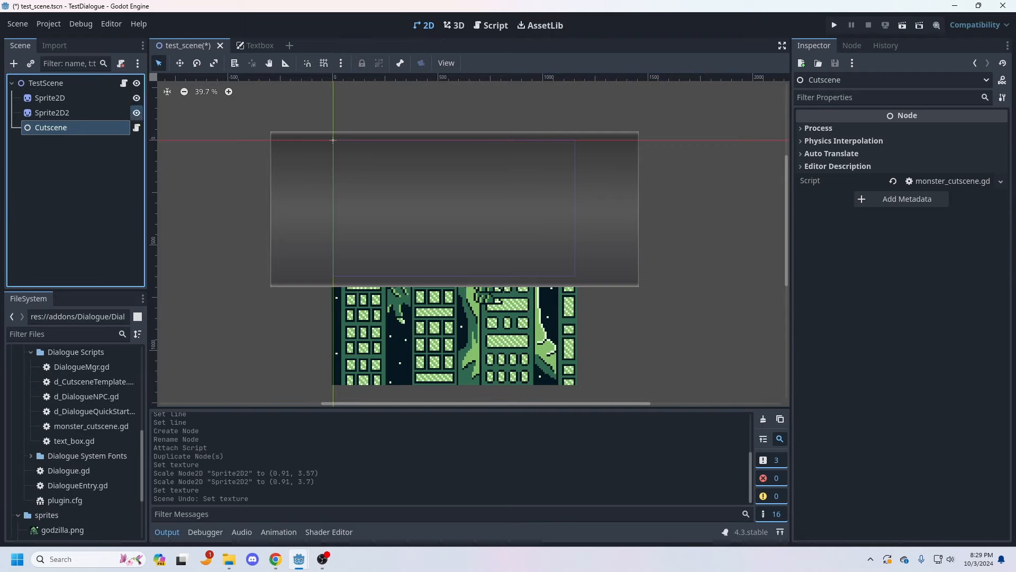
left_click(136, 113)
left_click(136, 98)
left_click(137, 127)
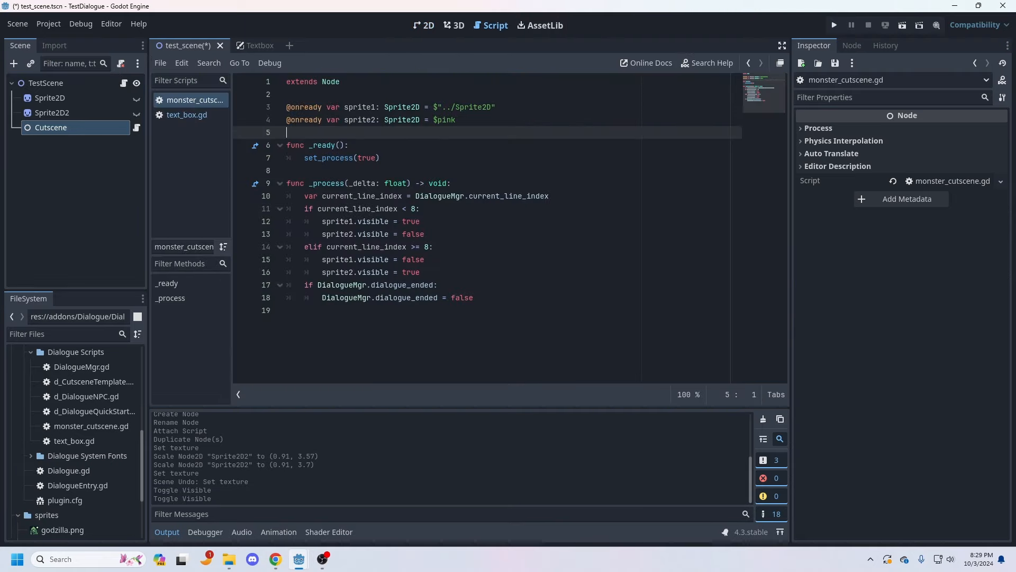
Step: Replace $pink in the sprite2 declaration with a reference to the Sprite2D2 node, $"../Sprite2D2"
left_click(421, 209)
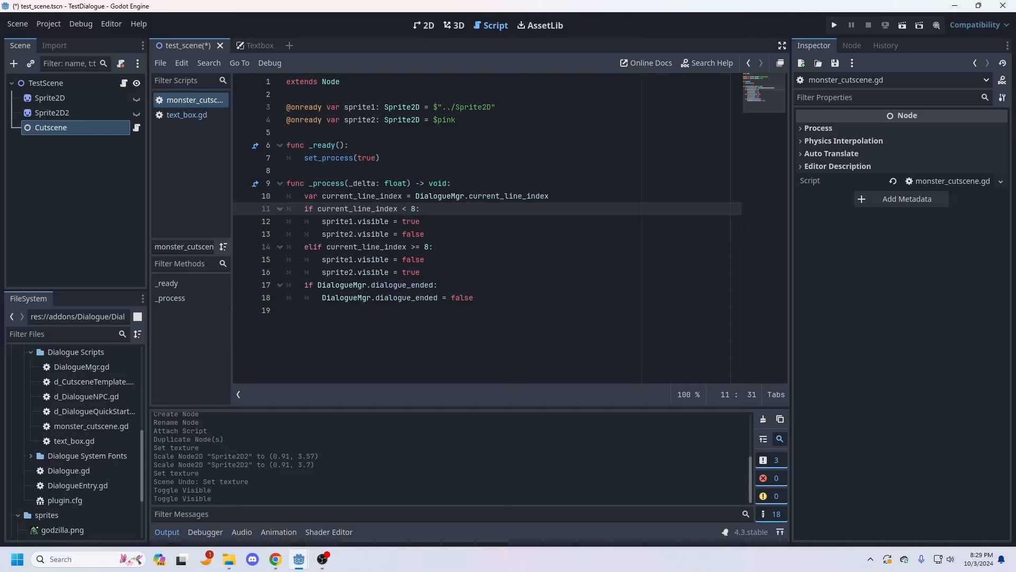
left_click(456, 120)
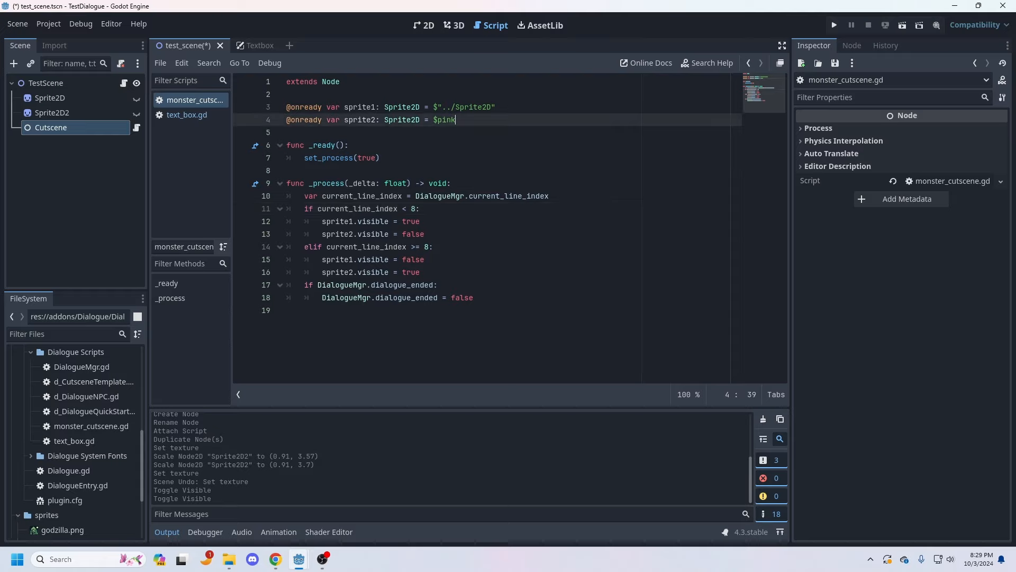
left_click_drag(456, 120, 433, 120)
left_click_drag(52, 112, 436, 121)
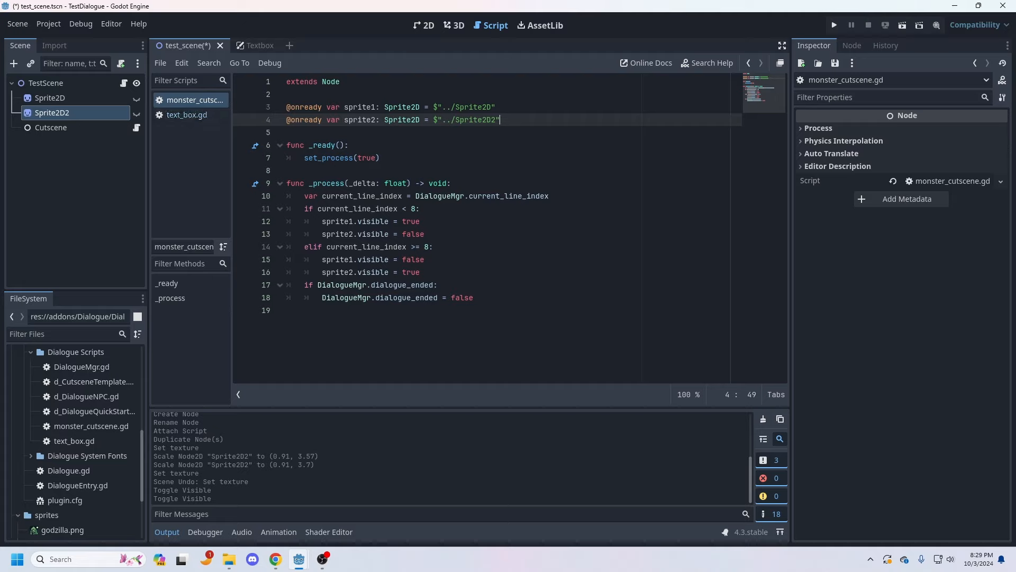
Step: Set the current_line_index threshold in both the if and elif conditions to 3
left_click(416, 209)
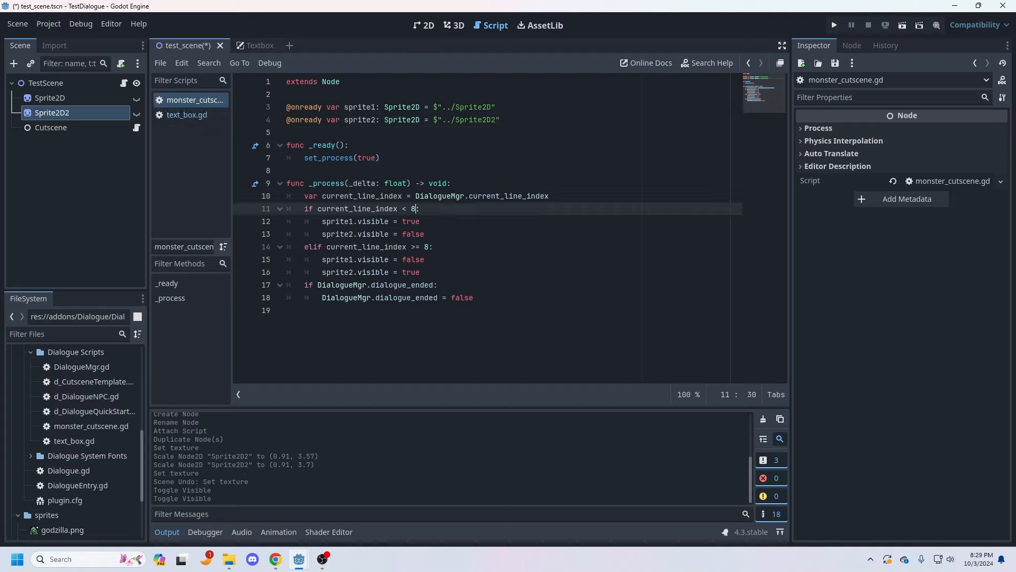
key("BackSpace")
type("3")
left_click(430, 247)
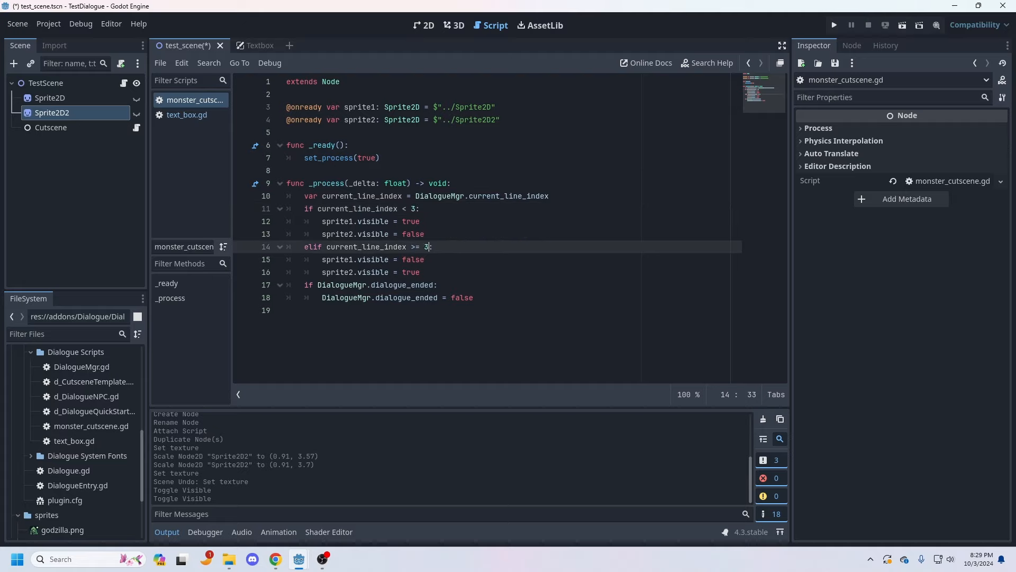
Step: Check TestScene's dialogue entry 2 and set the current_line_index threshold in both the if and elif conditions to 2
left_click(416, 208)
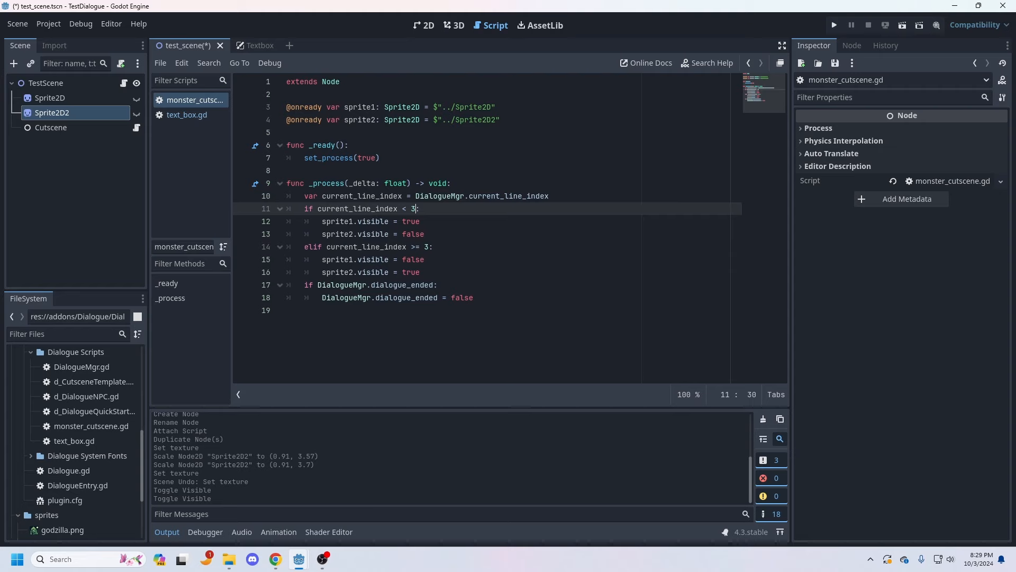
left_click(46, 83)
left_click(937, 202)
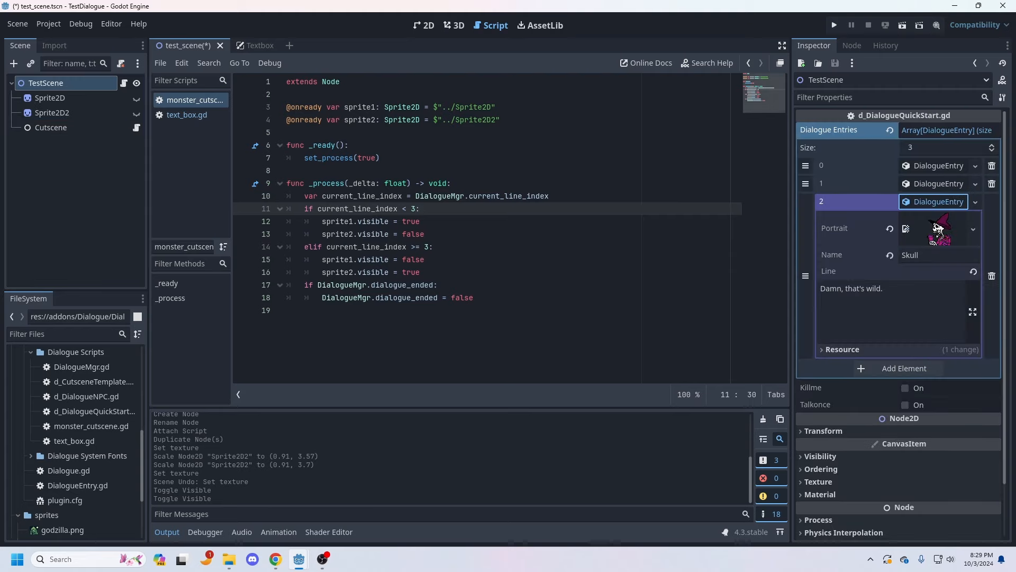
left_click(934, 202)
left_click(412, 209)
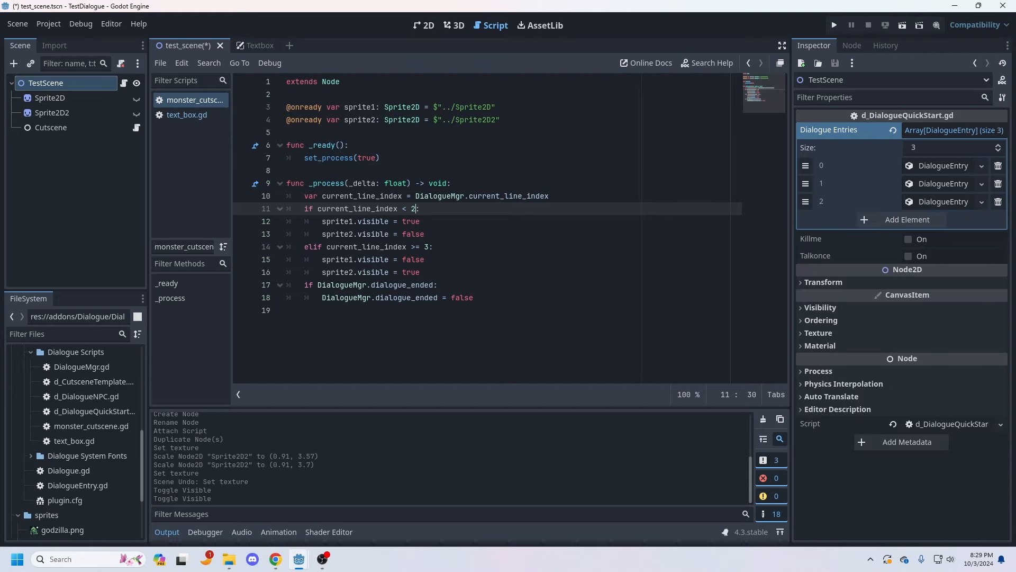
left_click_drag(429, 247, 424, 247)
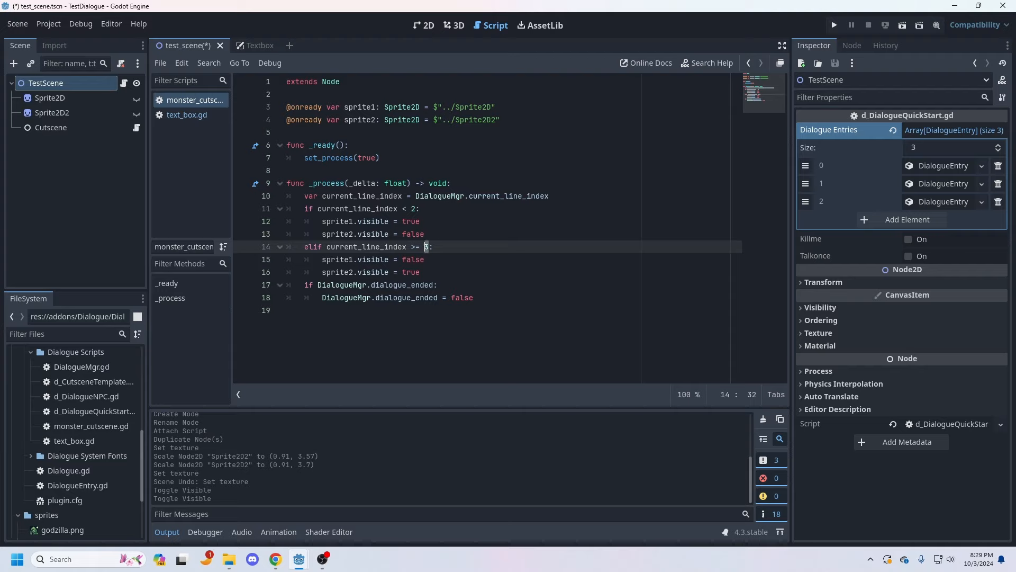
type("2")
left_click(425, 260)
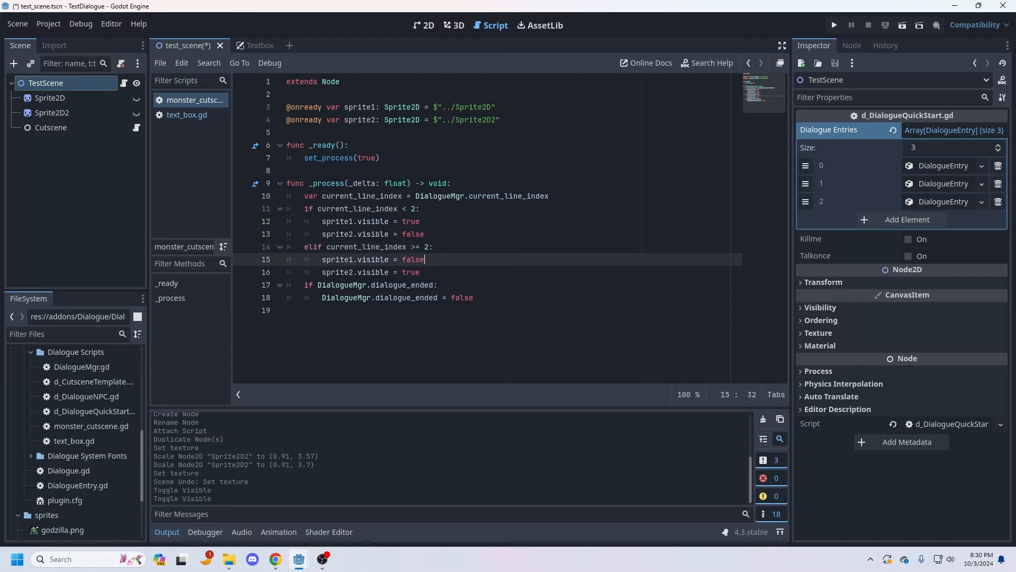
Step: Save the cutscene script, then run the current scene through its dialogue and close the game window
left_click(160, 63)
left_click(172, 159)
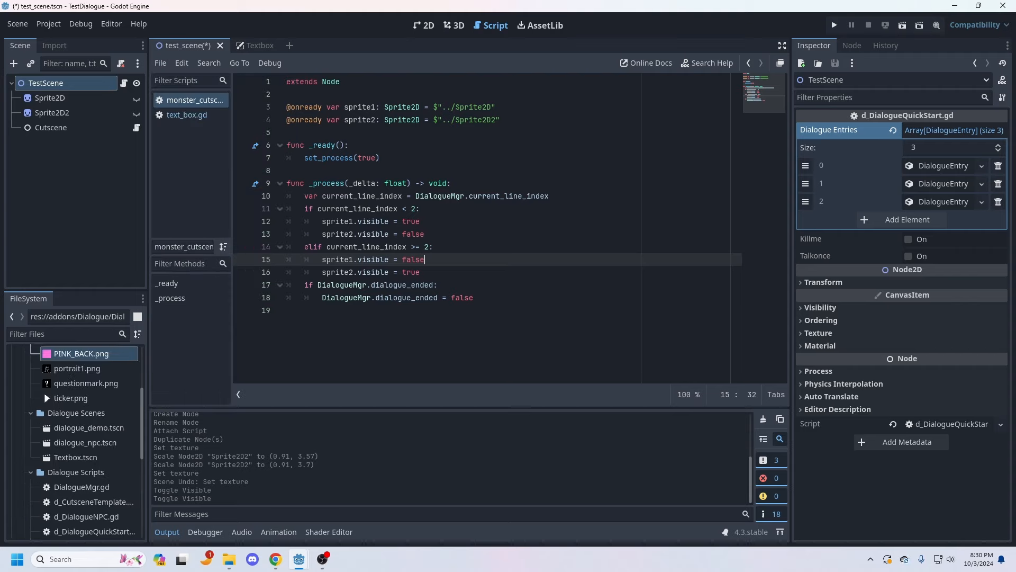
left_click(903, 25)
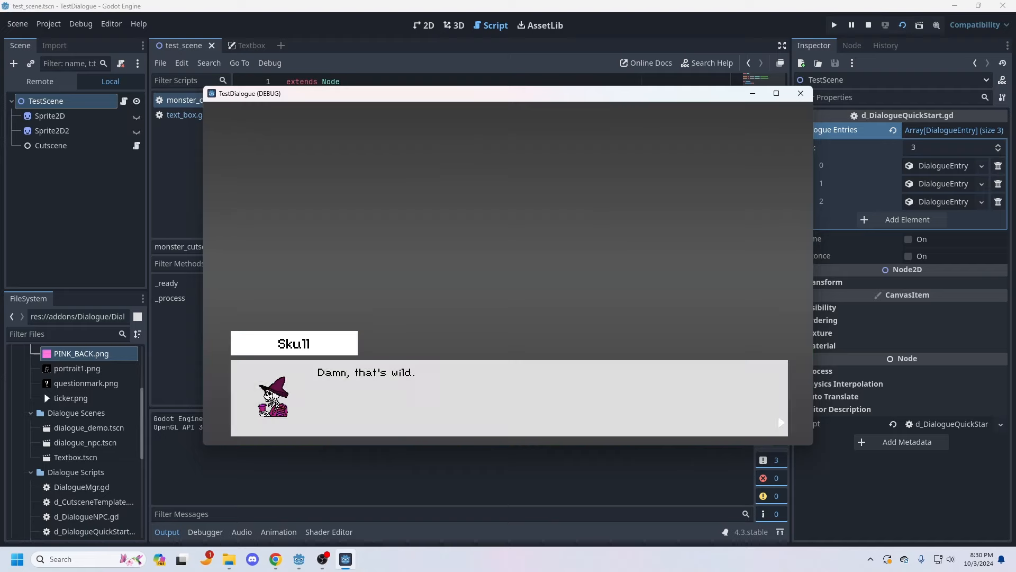
key("space")
left_click(801, 94)
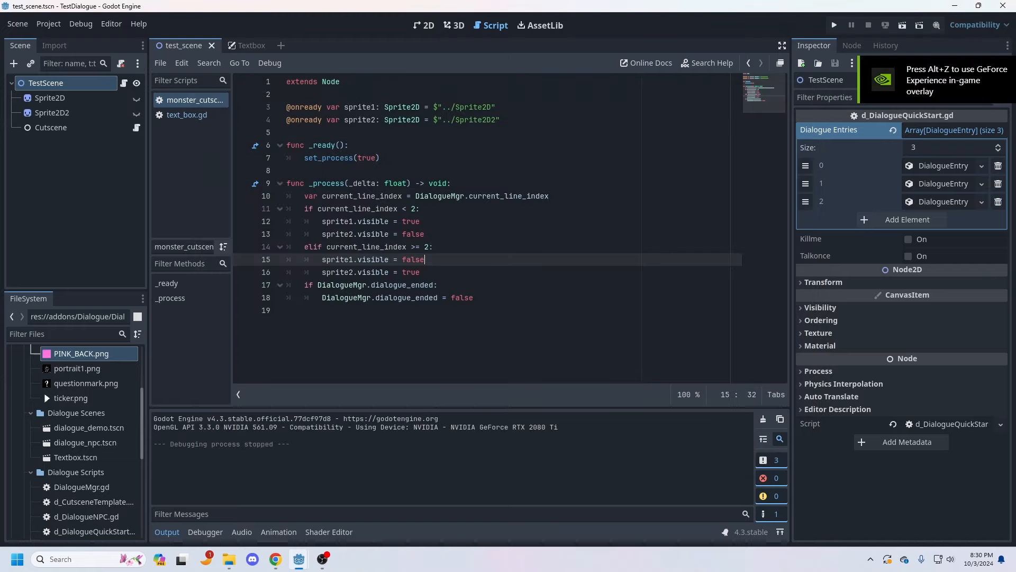
Step: Make Sprite2D visible and move it up in the 2D workspace to about position (579, 72)
left_click(49, 99)
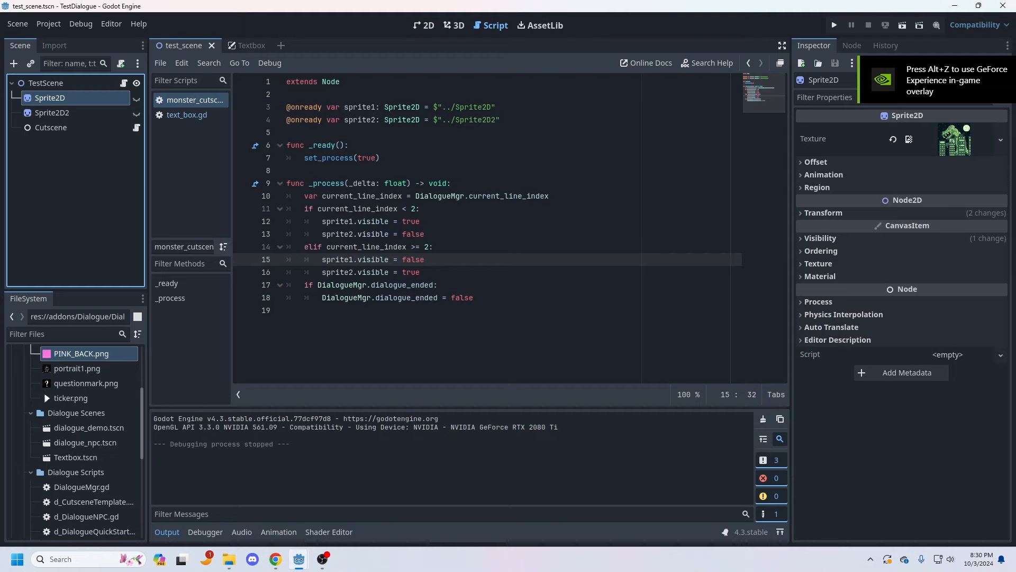
left_click(137, 98)
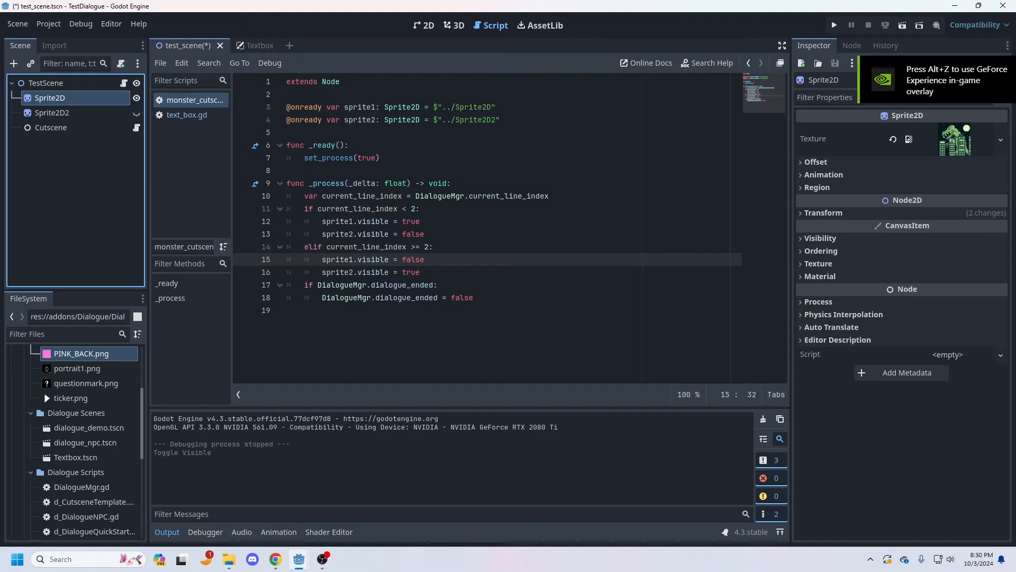
left_click(454, 25)
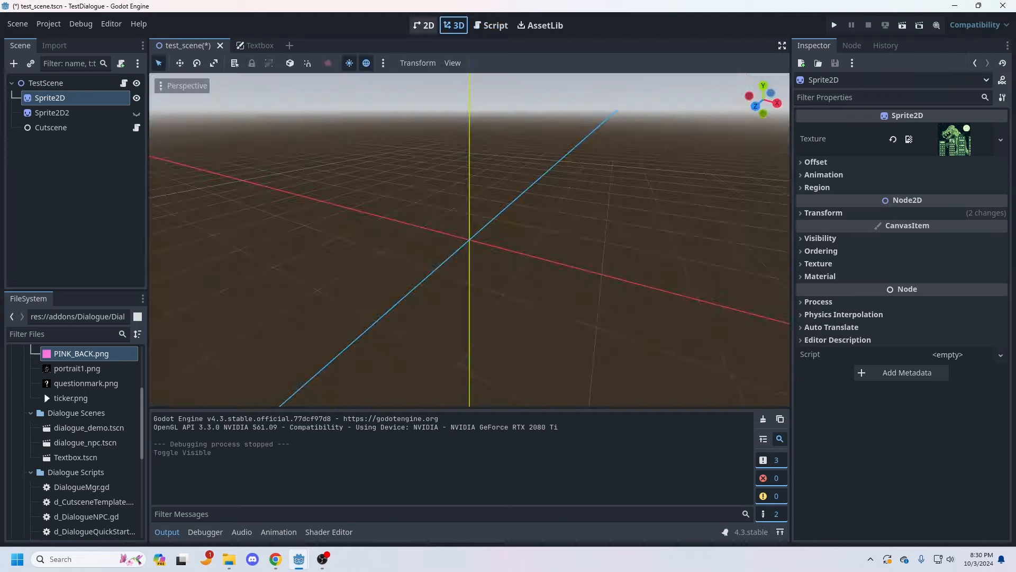
left_click(423, 25)
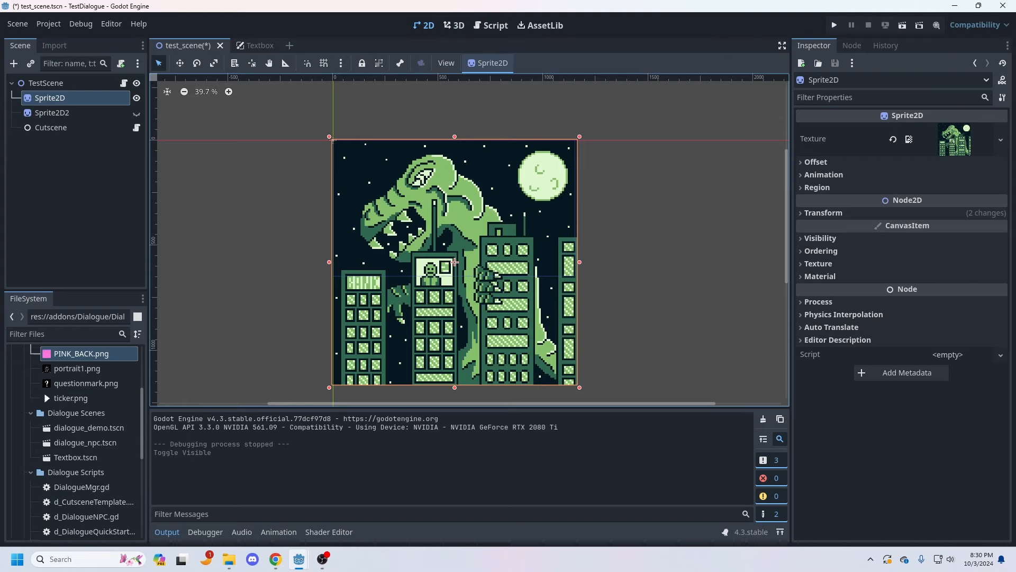
left_click_drag(454, 262, 456, 130)
left_click_drag(456, 129, 455, 154)
Step: Open the animation editor and add an AnimationPlayer as a child of Sprite2D
left_click(279, 532)
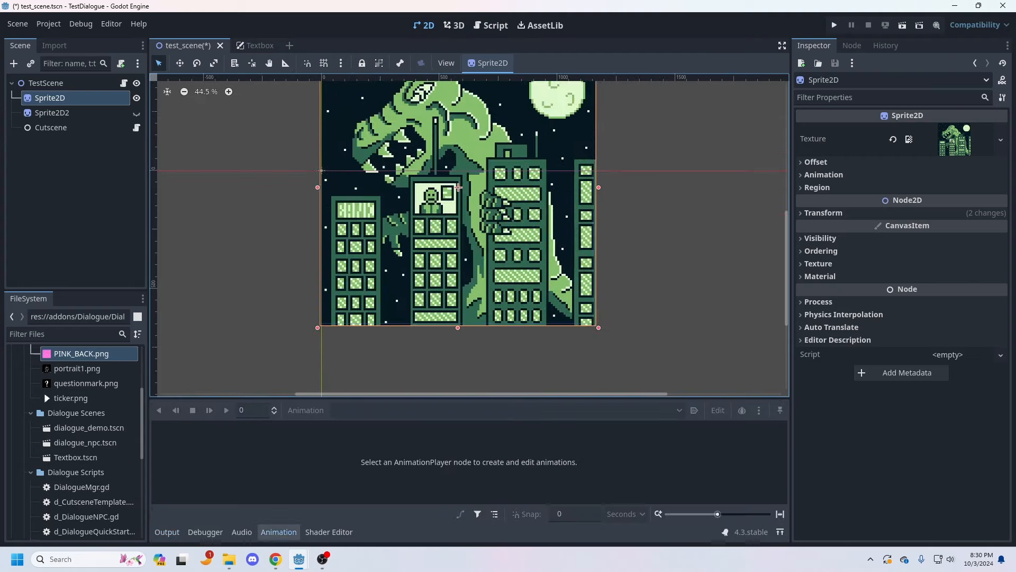
right_click(52, 97)
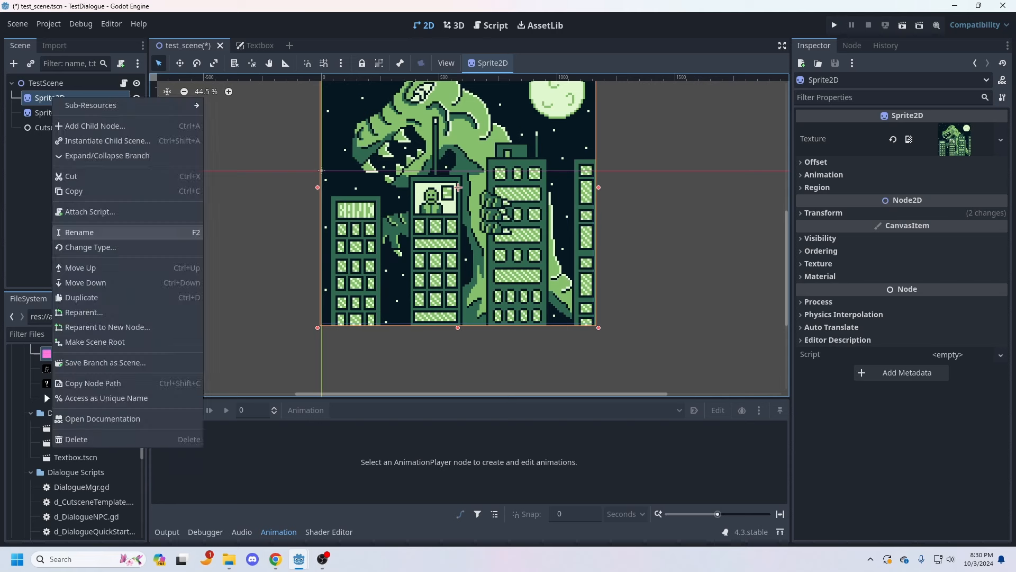
left_click(95, 126)
key("Return")
Step: Create a new animation named pan_sprite in the AnimationPlayer
left_click(305, 411)
left_click(302, 428)
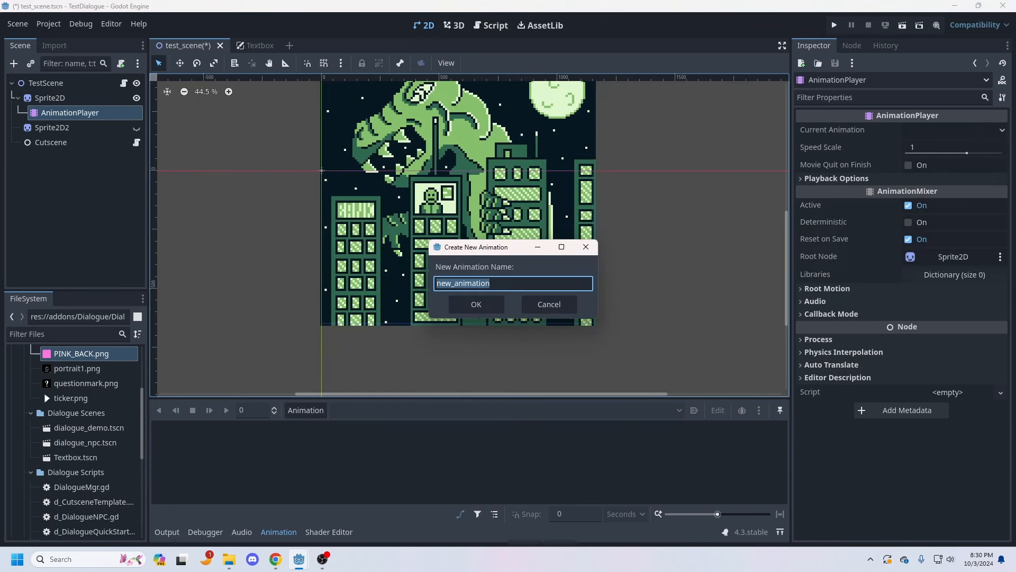
type("pan_sprite")
key("Return")
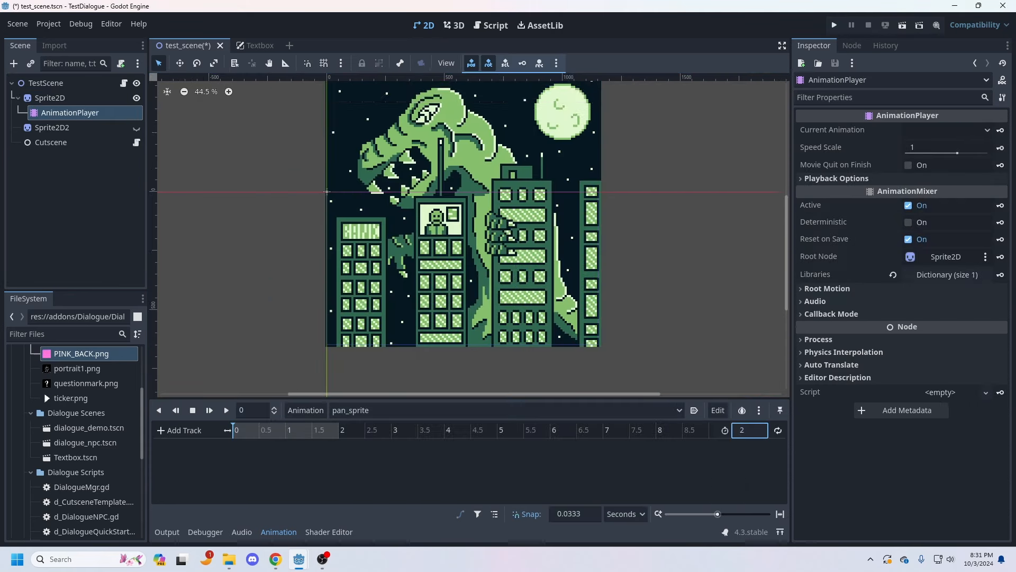
Step: Insert a position keyframe for Sprite2D at 0 seconds in the pan_sprite animation
scroll(426, 183, "up", 1)
left_click(426, 183)
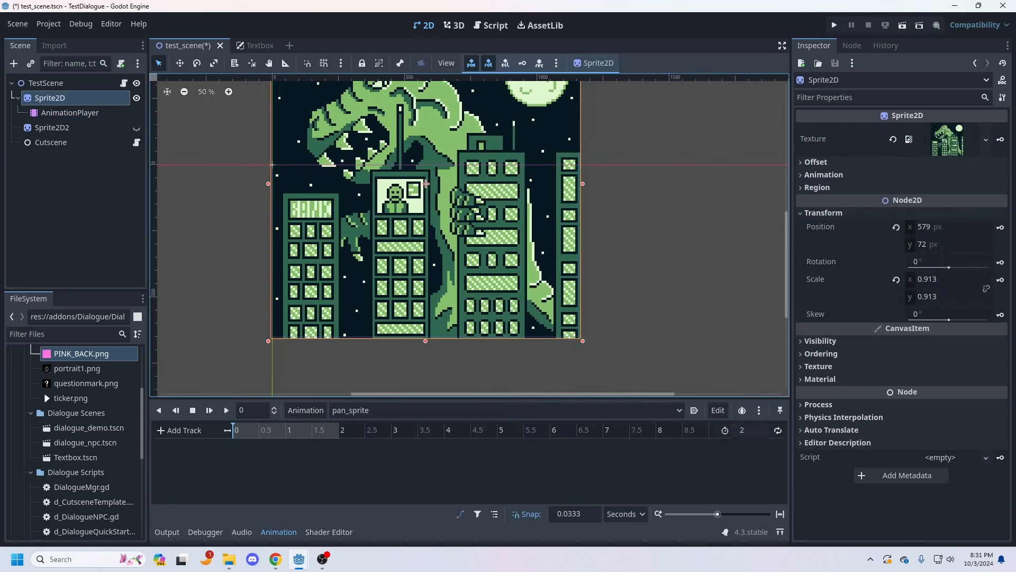
left_click(1000, 228)
left_click(339, 430)
left_click(948, 227)
key("Tab")
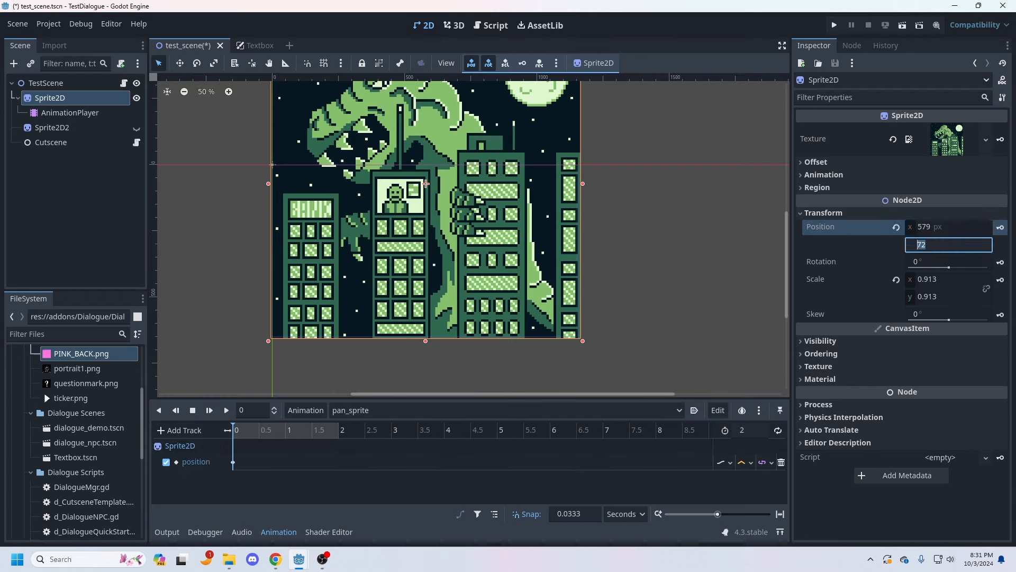
Step: At 2 seconds in pan_sprite, move Sprite2D down to position (579, 582) and insert a position keyframe
left_click(339, 430)
left_click(947, 227)
key("Tab")
type("300")
key("Return")
left_click_drag(425, 244, 426, 319, "shift")
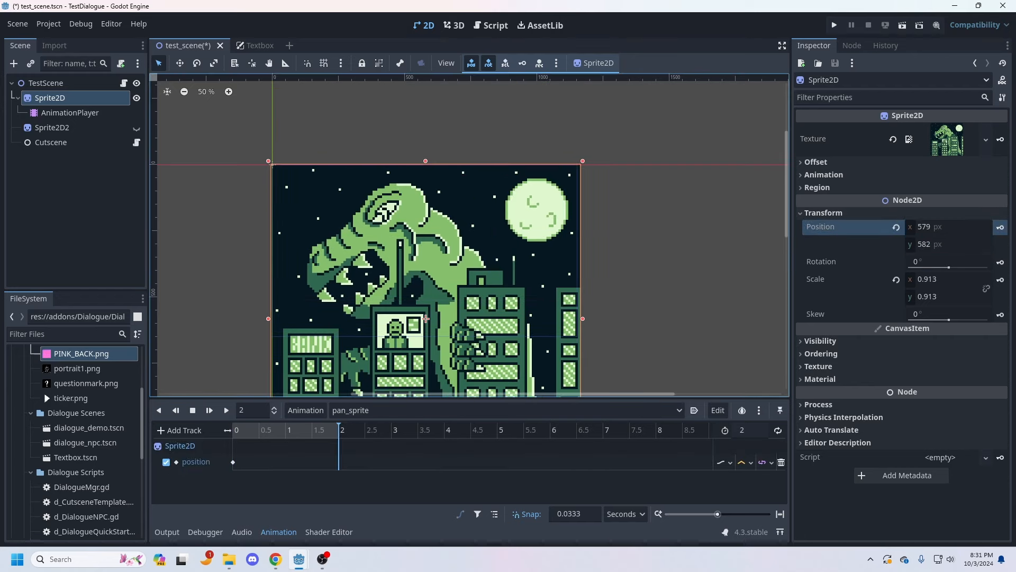
key("ctrl+z")
left_click(947, 227)
type("400")
left_click(947, 245)
left_click_drag(425, 184, 426, 319, "shift")
left_click(1000, 228)
Step: Play the pan_sprite animation as a preview and save the scene
left_click(226, 410)
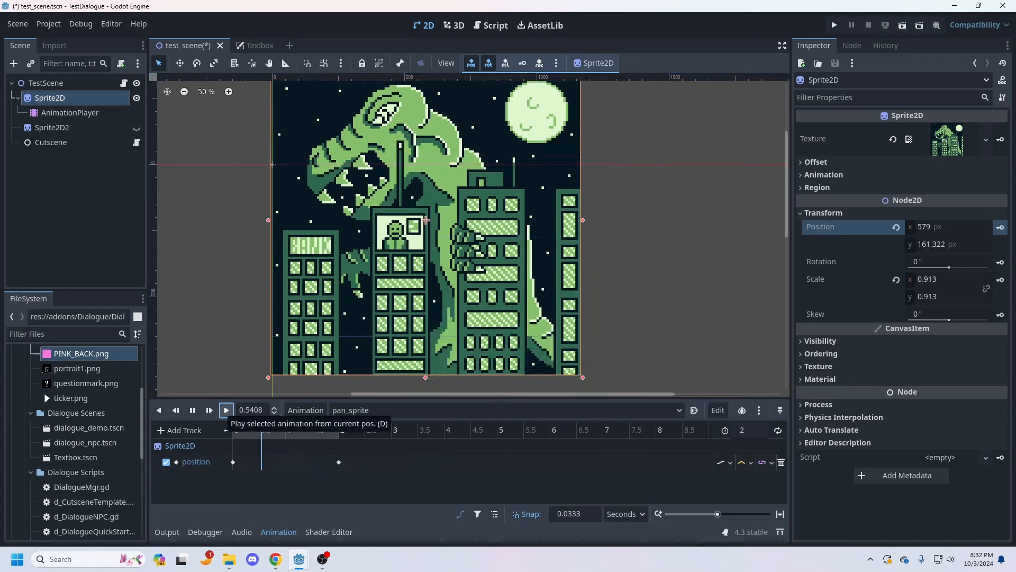
scroll(320, 108, "down", 1)
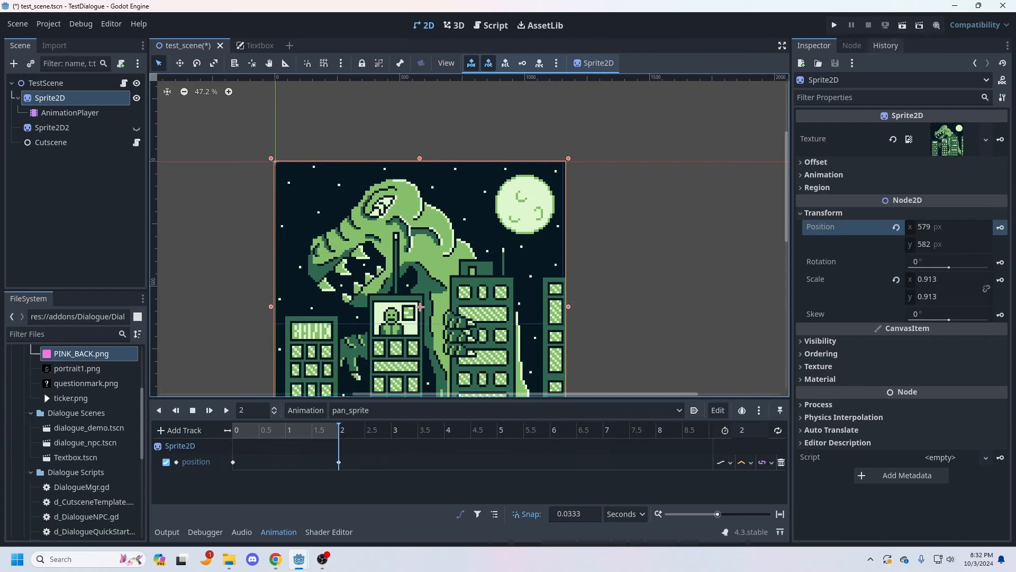
left_click(17, 23)
left_click(26, 120)
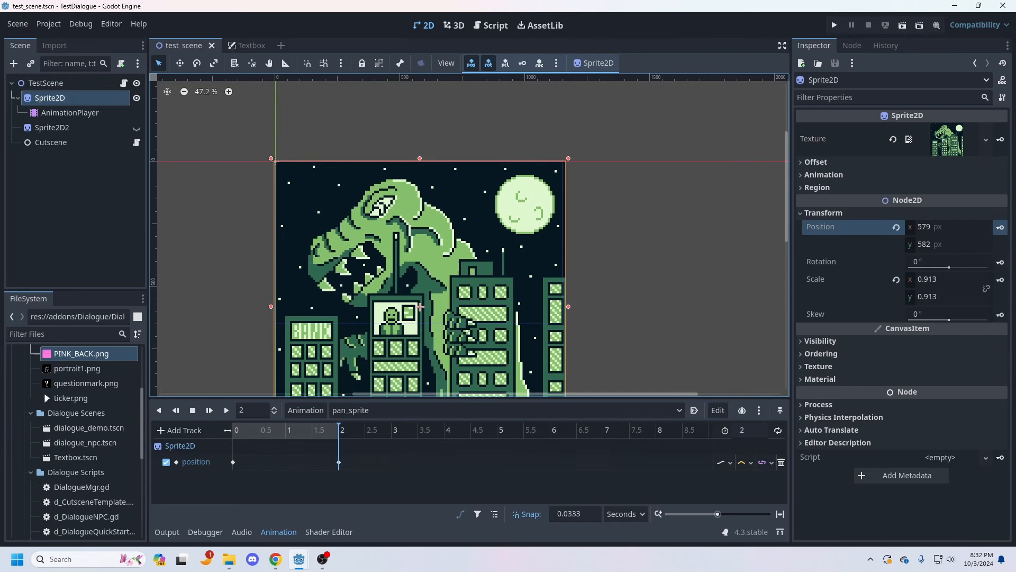
Step: Run the current scene to test the sprite animation, close the game window, and select the AnimationPlayer node
left_click(902, 25)
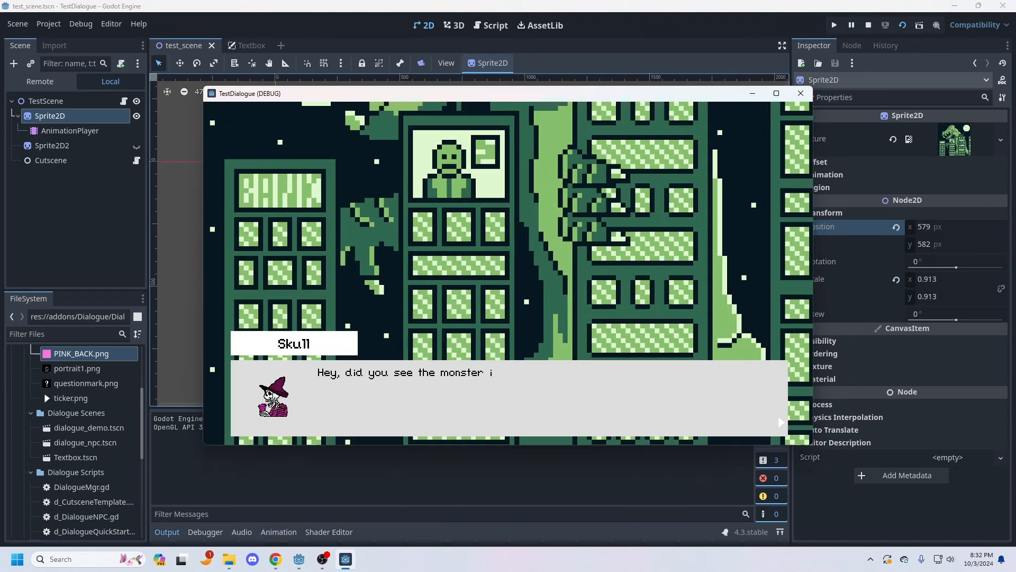
left_click(800, 93)
left_click(70, 113)
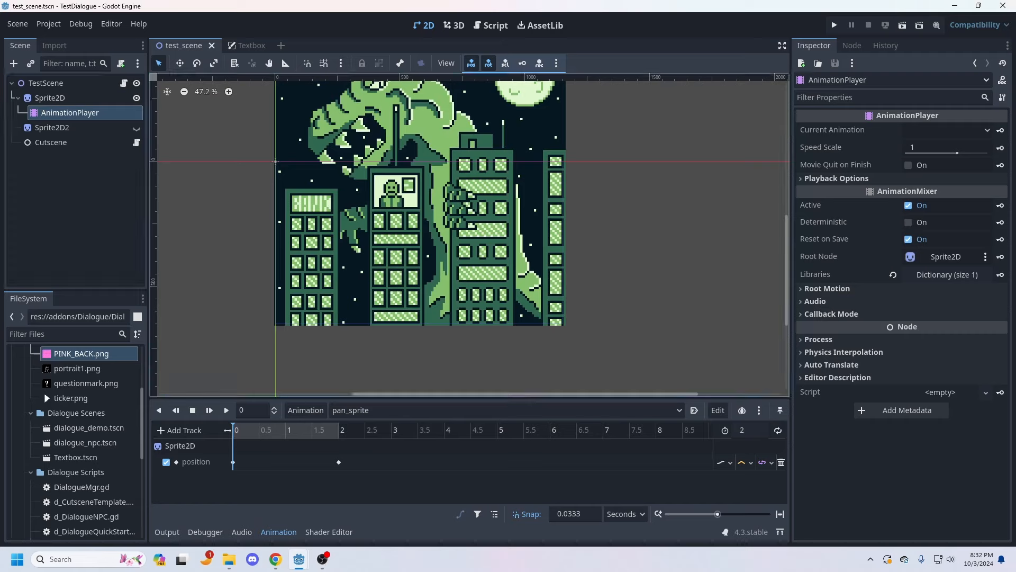
Step: Enable autoplay on load for pan_sprite, run the current scene through its dialogue, and close the game window
left_click(694, 410)
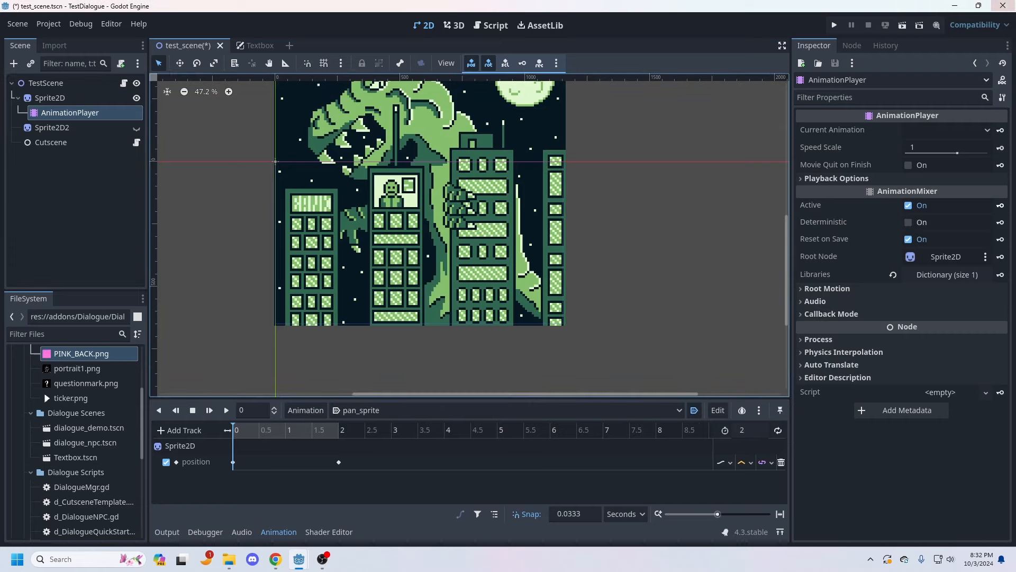
left_click(903, 24)
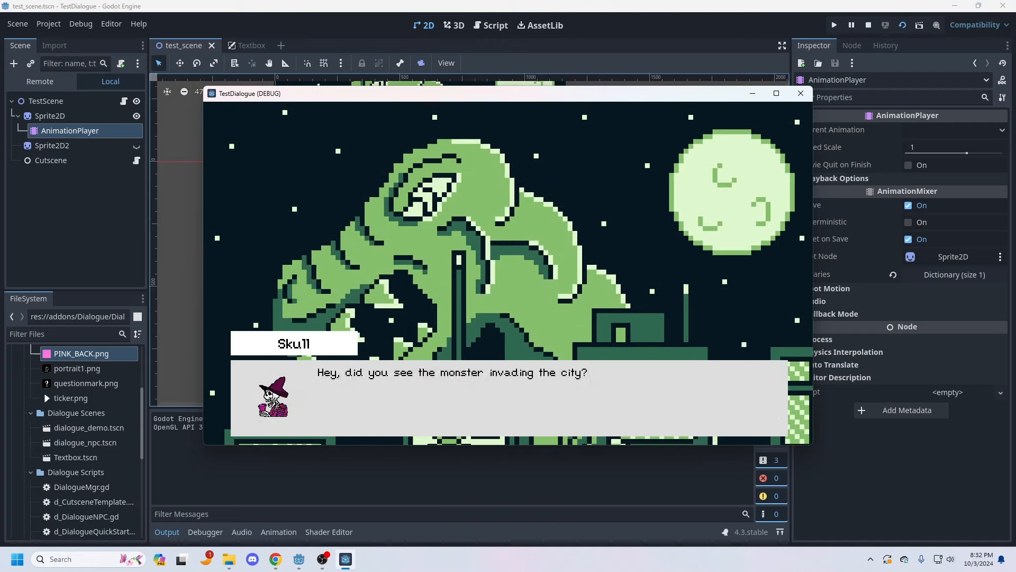
key("space")
key("space")
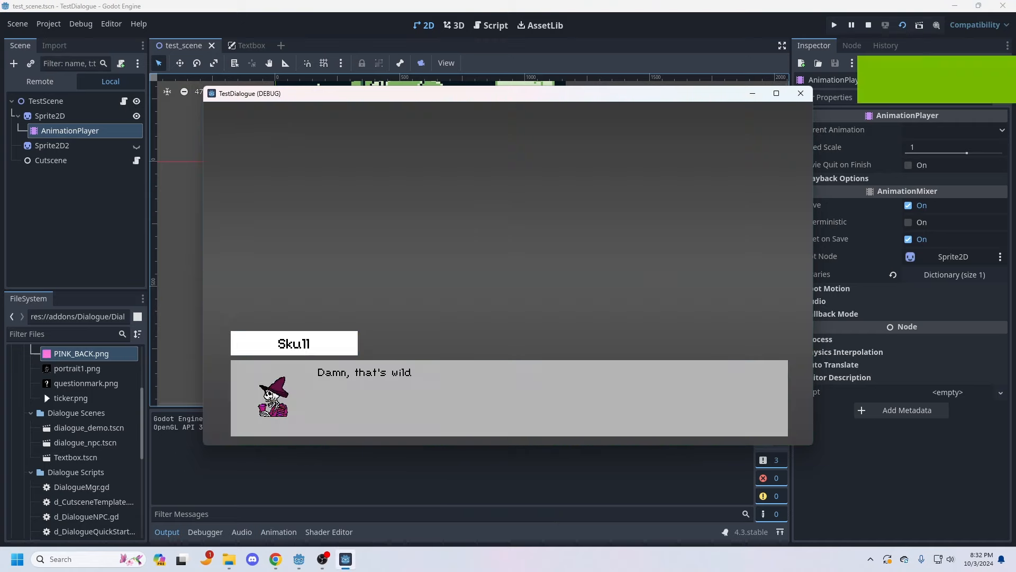
key("space")
left_click(801, 93)
Step: At 2 seconds in the pan_sprite animation, set Sprite2D's Y position to 531.28 px
middle_click_drag(572, 191, 592, 281)
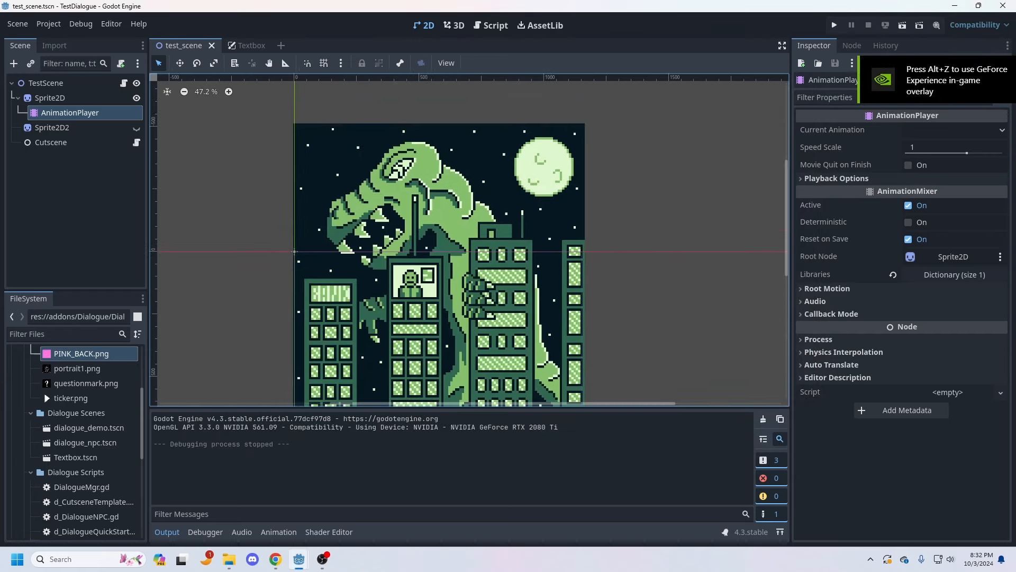
left_click(50, 98)
left_click(70, 112)
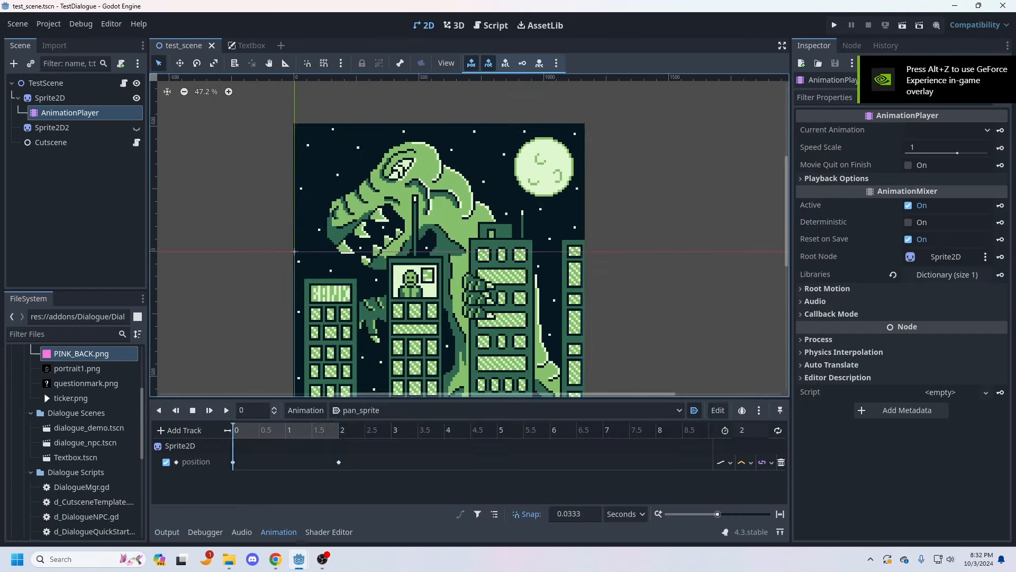
left_click(339, 430)
middle_click_drag(417, 318, 417, 198)
scroll(417, 239, "down", 1)
left_click(49, 98)
left_click(947, 245)
left_click_drag(948, 245, 921, 244)
Step: Run the current scene and advance the dialogue to check the adjusted pan animation
key("F6")
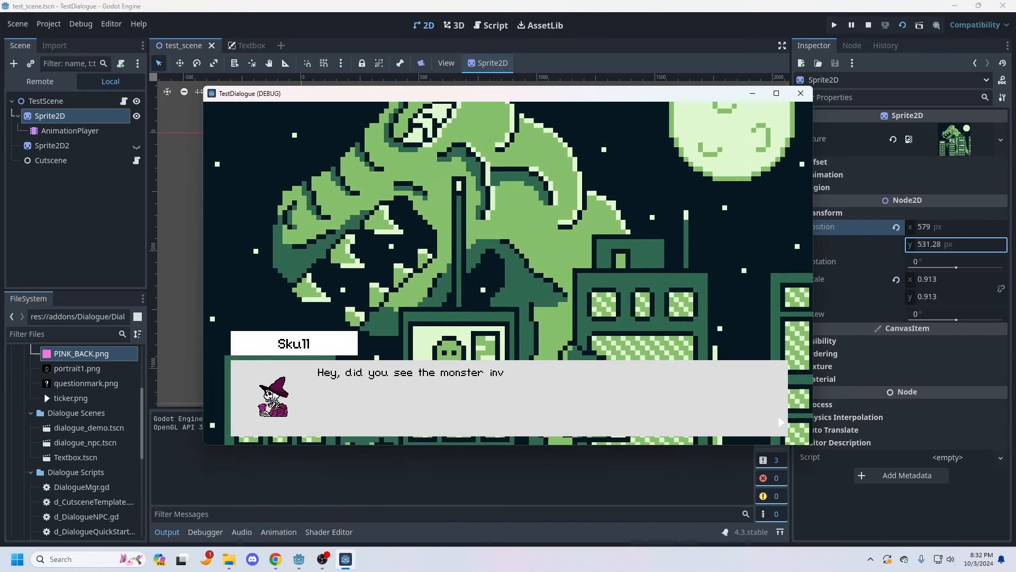
key("space")
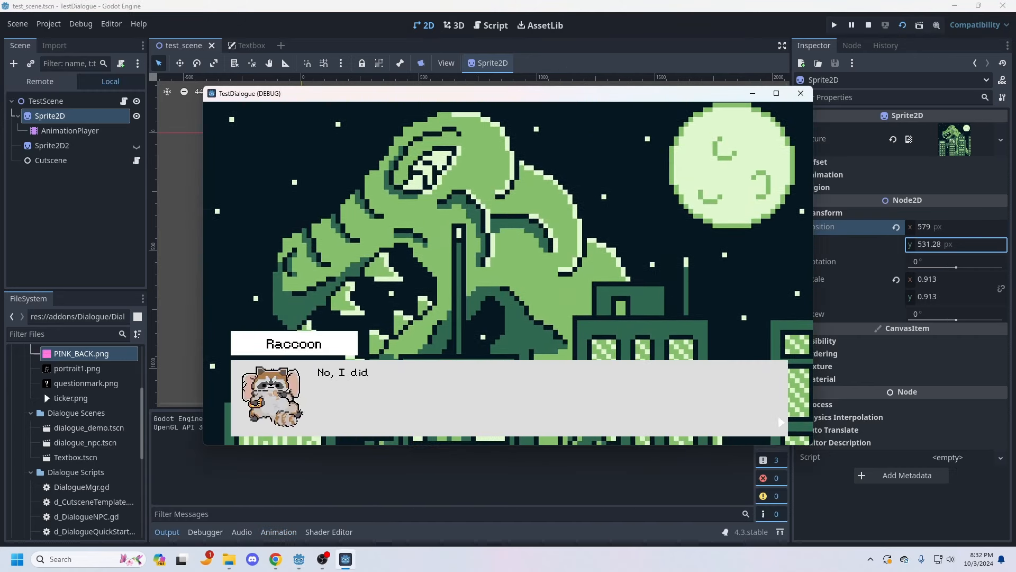
key("space")
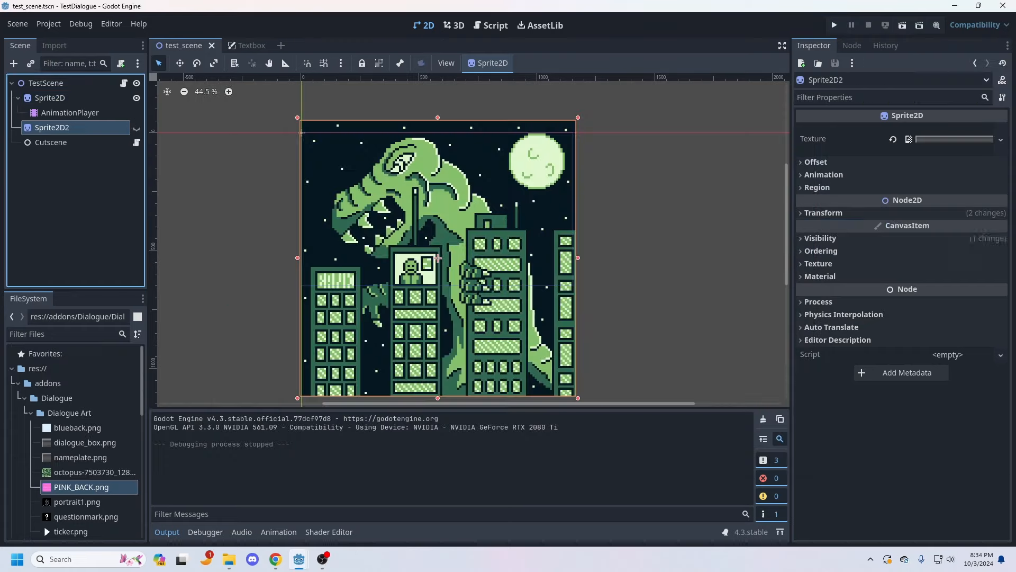
Step: Show Sprite2D2 with the octopus image and scale and position it over the scene
left_click_drag(314, 80, 428, 137)
left_click_drag(299, 266, 318, 238)
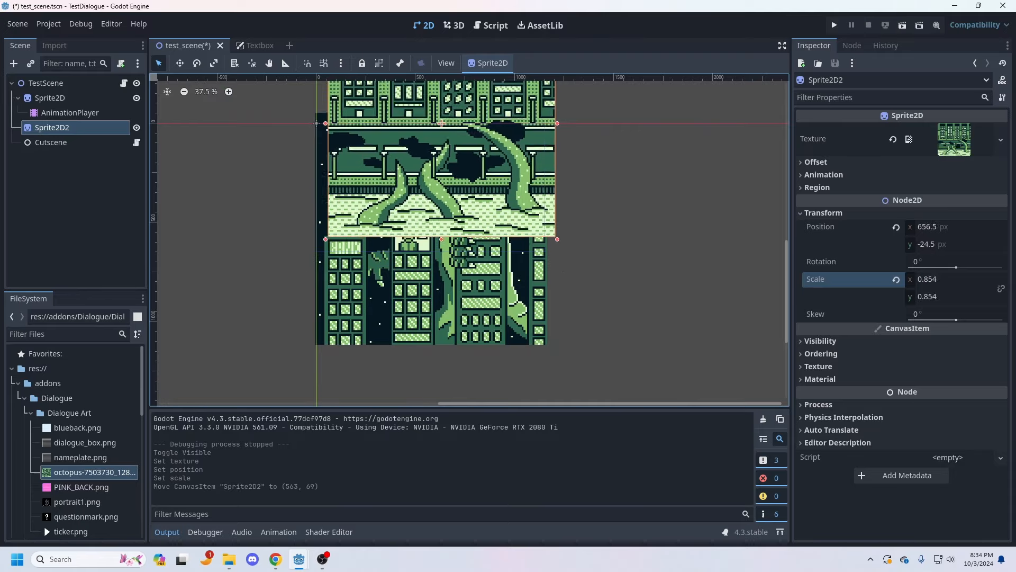
left_click_drag(435, 174, 431, 194)
scroll(424, 212, "up", 6)
middle_click_drag(424, 212, 497, 365)
left_click(137, 128)
left_click(136, 128)
scroll(466, 239, "down", 2)
Step: Move Sprite2D2 to position (577, 246), running the scene before and after the move to check its placement
key("F6")
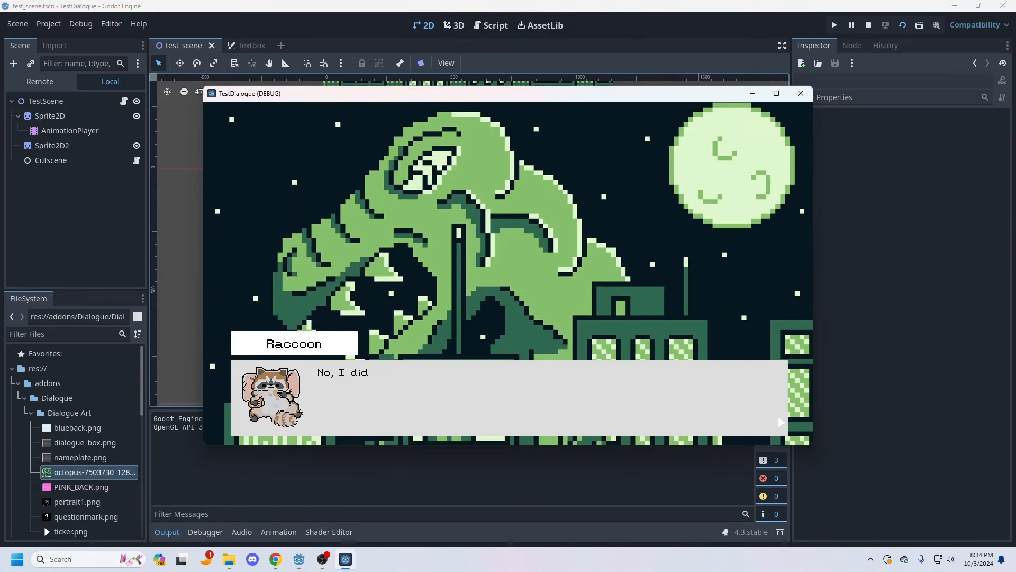
key("F8")
middle_click_drag(466, 212, 466, 260)
left_click_drag(467, 238, 467, 280)
key("F6")
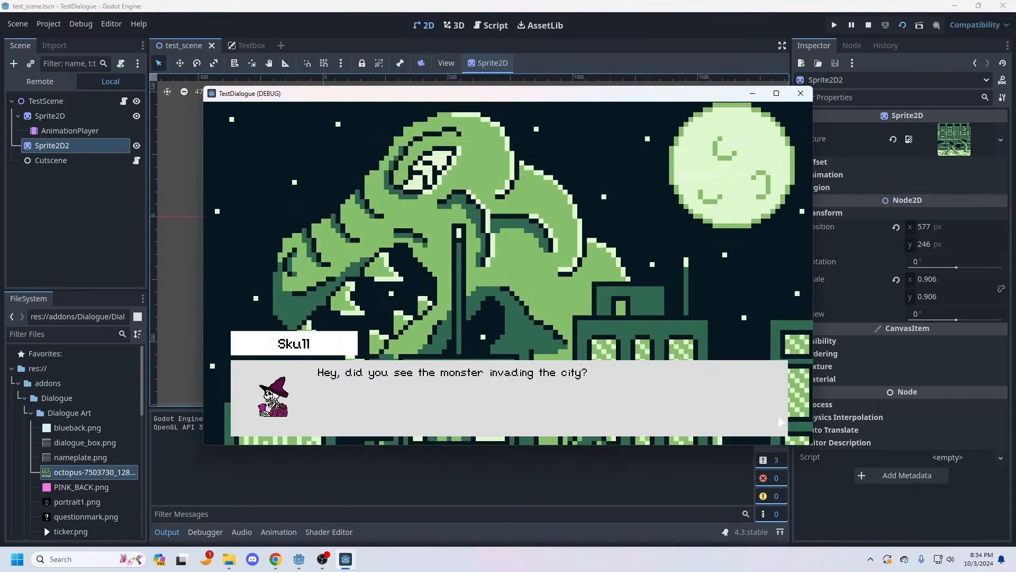
key("space")
key("F8")
Step: Shrink Sprite2D2 to a scale of 0.322, move it to about (572, 332), and test-run the scene
middle_click_drag(467, 254, 447, 230)
left_click_drag(300, 107, 487, 294, "shift")
key("ctrl+z")
left_click_drag(541, 348, 445, 277)
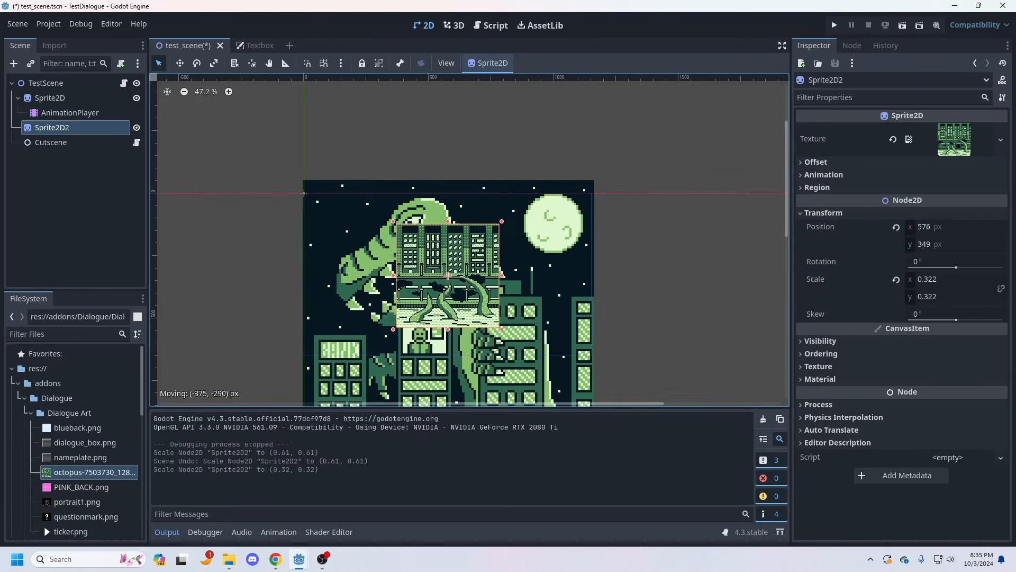
key("F6")
key("F8")
Step: Replace Sprite2D2's texture with skull.png from the sprites folder, scale it to 0.828, and move it to (605, 477)
scroll(446, 254, "up", 2)
middle_click_drag(446, 265, 495, 190)
left_click(31, 413)
left_click(24, 398)
scroll(588, 302, "up", 1)
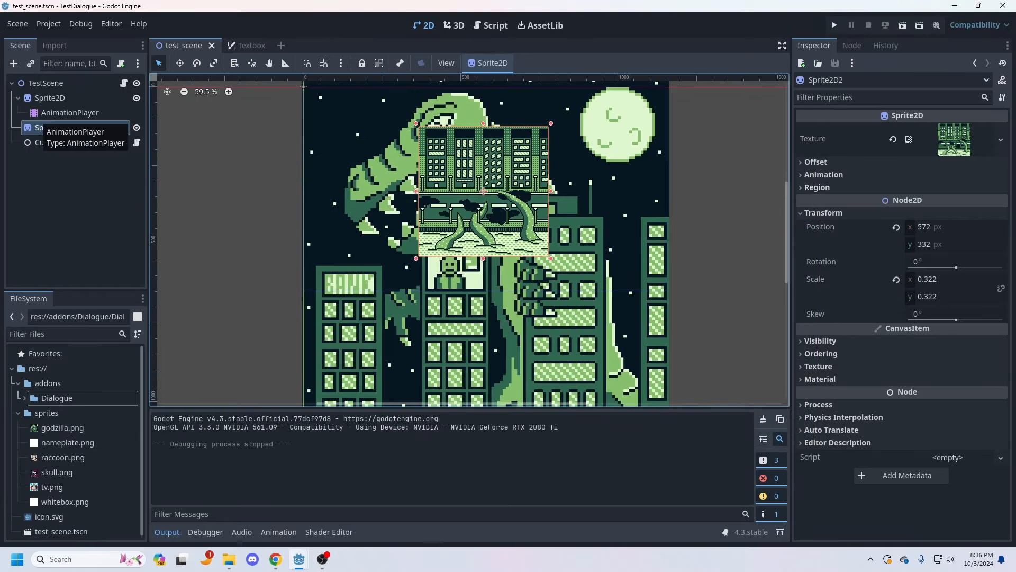
left_click_drag(57, 472, 954, 139)
left_click_drag(517, 226, 620, 328, "shift")
left_click_drag(534, 242, 494, 236)
Step: Run the current scene, advance the dialogue to check the skull sprite's placement, and stop the game
key("F6")
key("space")
left_click_drag(476, 93, 709, 295)
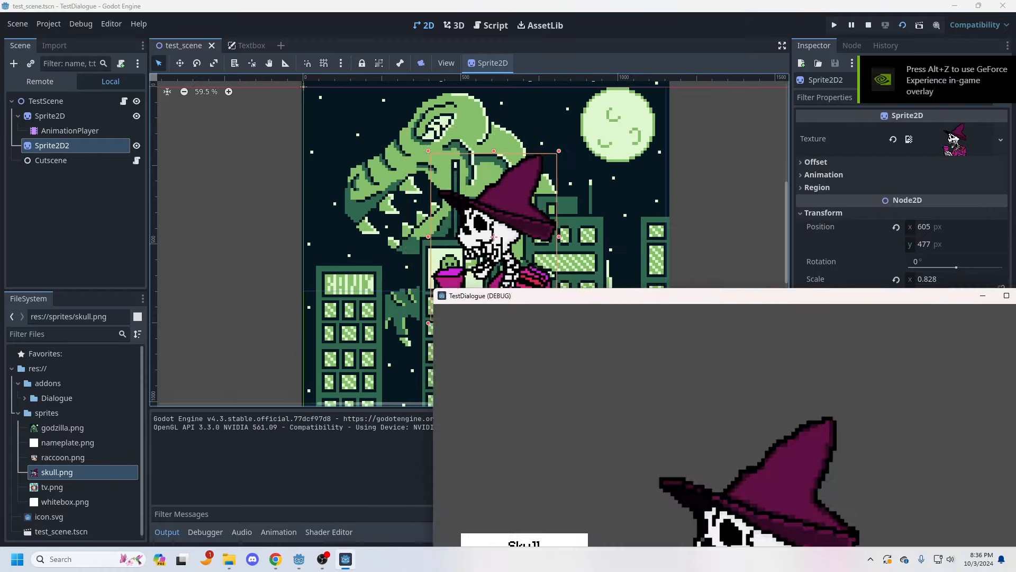
key("F8")
Step: Move Sprite2D2 to about (579, 380) while checking its placement in the running scene
left_click_drag(508, 233, 482, 207)
key("F6")
left_click_drag(476, 93, 405, 150)
left_click_drag(741, 317, 472, 318)
left_click(436, 151)
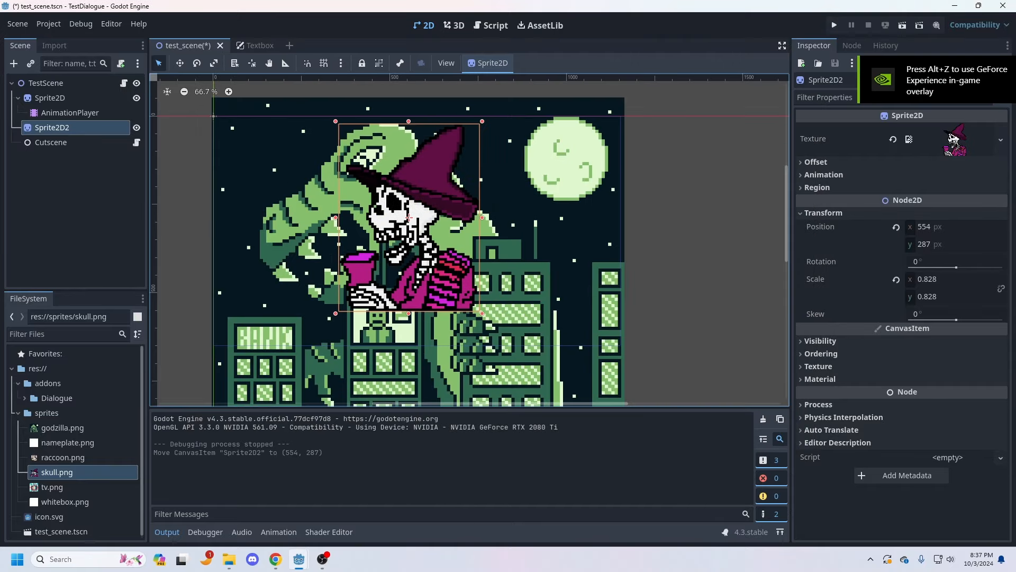
Step: Create a background sprite named BACK by duplicating Sprite2D and deleting the copy's AnimationPlayer
right_click(33, 80)
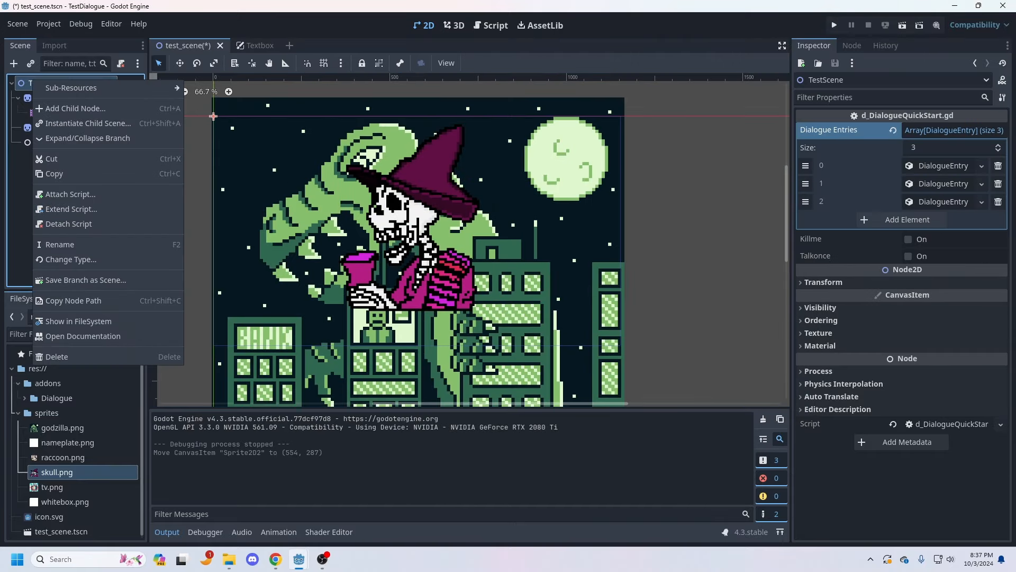
right_click(50, 80)
left_click(50, 98)
key("ctrl+d")
left_click(70, 112)
key("Delete")
right_click(65, 99)
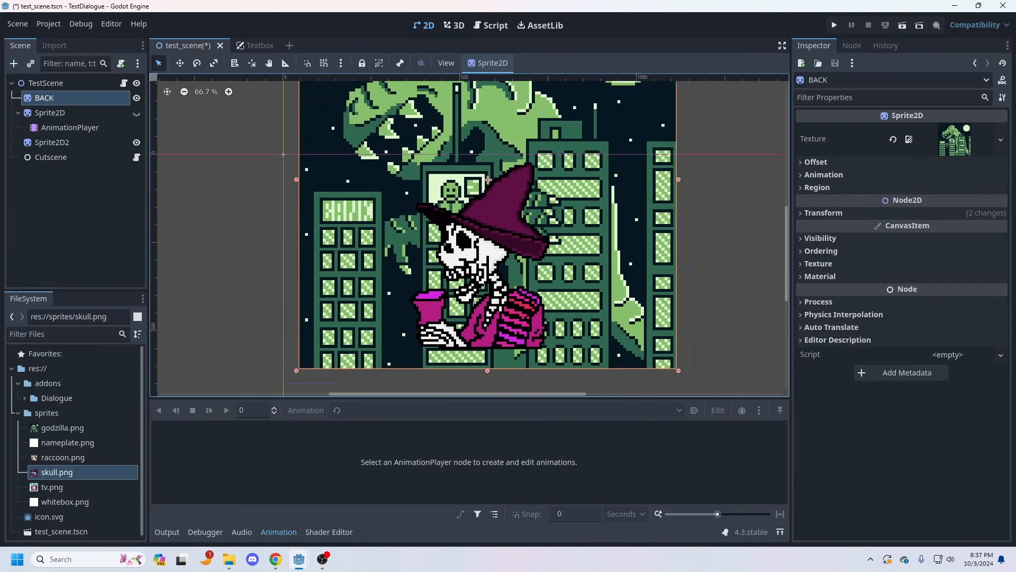
Step: Set BACK's texture to nameplate.png, test-run the game, and close its window
left_click_drag(67, 442, 953, 139)
left_click(947, 128)
left_click(818, 420)
left_click(818, 421)
key("F5")
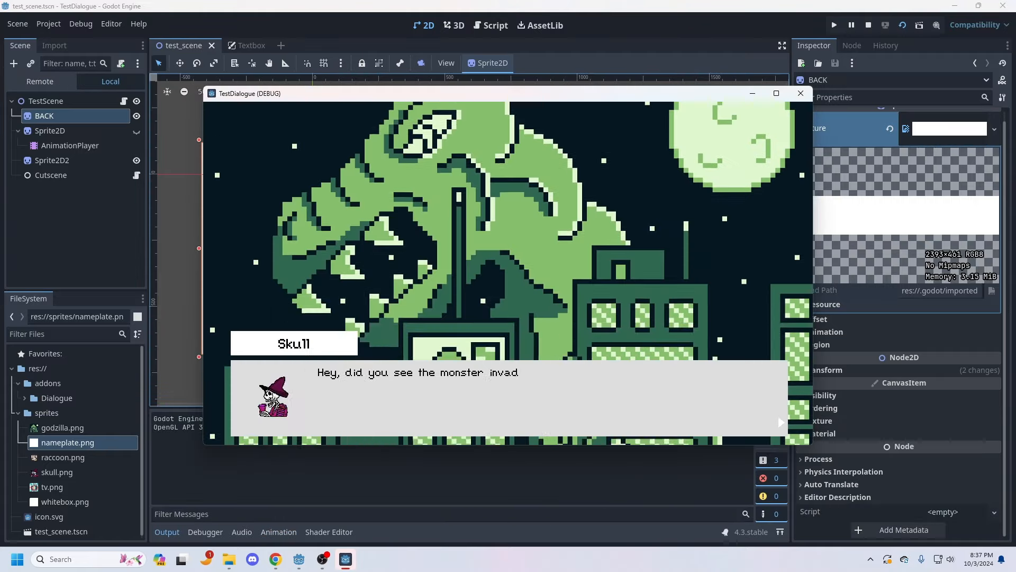
left_click(800, 93)
Step: Assign a new CanvasItemMaterial to BACK and expand its settings
left_click(819, 433)
left_click(944, 449)
left_click(950, 464)
left_click(945, 448)
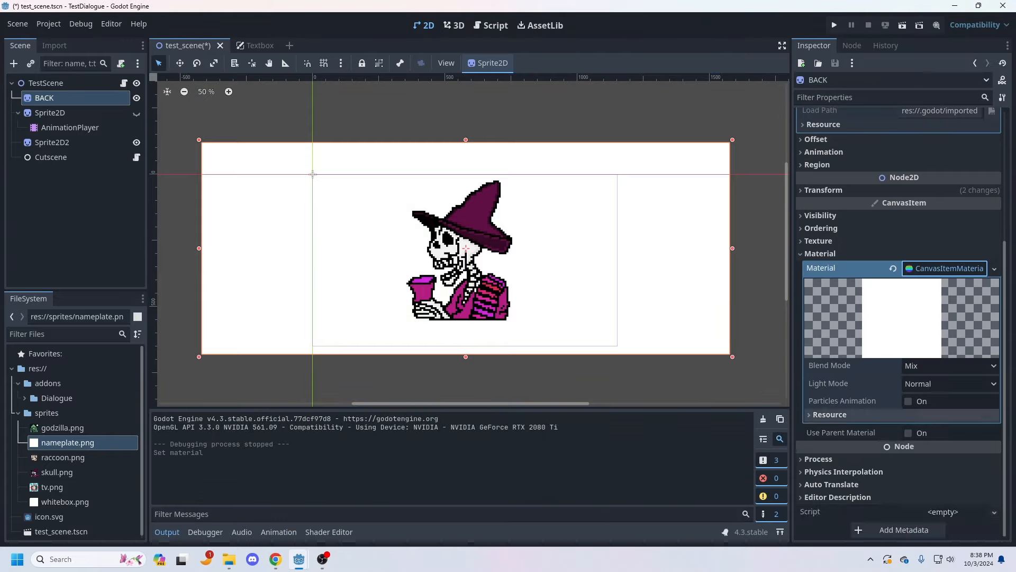
Step: Replace BACK's texture with tv.png, adjust its fit behind the skull sprite, and run the game
left_click(816, 330)
left_click(816, 329)
left_click(818, 430)
scroll(899, 370, "down", 4)
left_click(829, 425)
left_click_drag(51, 487, 975, 239)
scroll(894, 189, "up", 4)
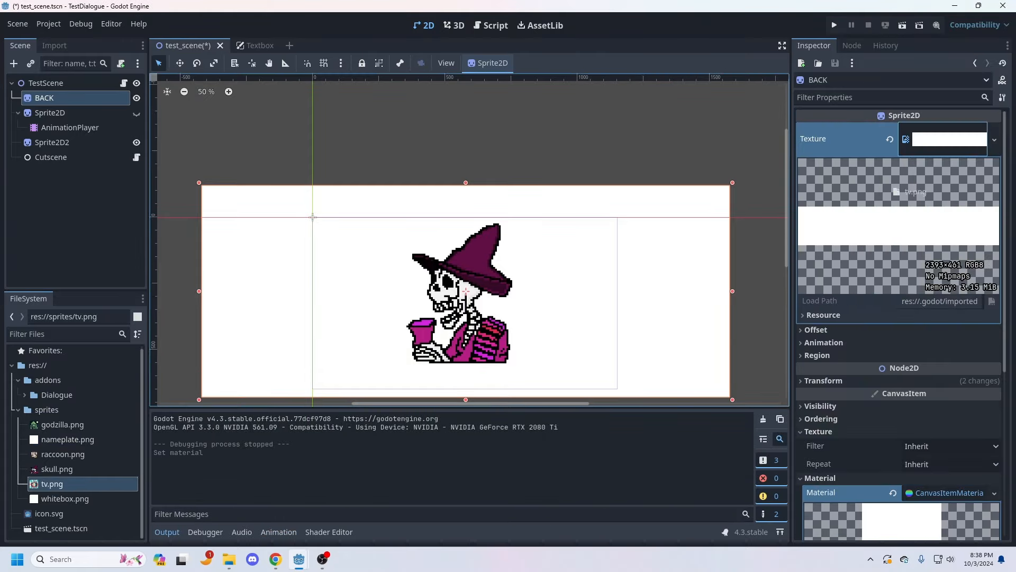
left_click_drag(52, 484, 946, 138)
scroll(563, 397, "down", 3)
left_click_drag(481, 118, 481, 244)
key("F5")
Step: In the Textbox scene, reset TextBoxBackground's Modulate colour to its default white
left_click(259, 46)
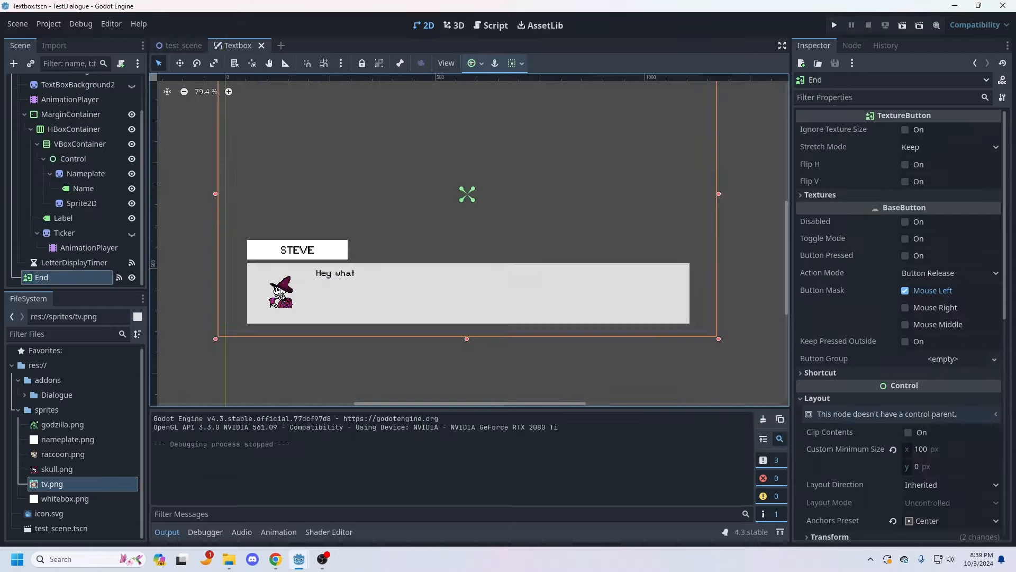
scroll(395, 250, "up", 2)
left_click(83, 189)
scroll(79, 185, "up", 3)
left_click(132, 127)
left_click(76, 112)
left_click(821, 238)
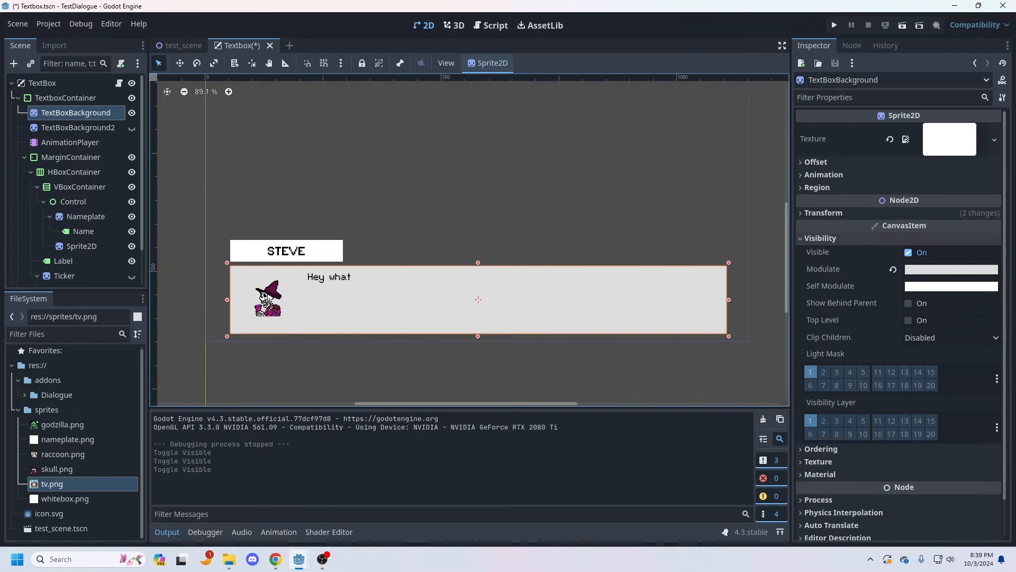
left_click(896, 269)
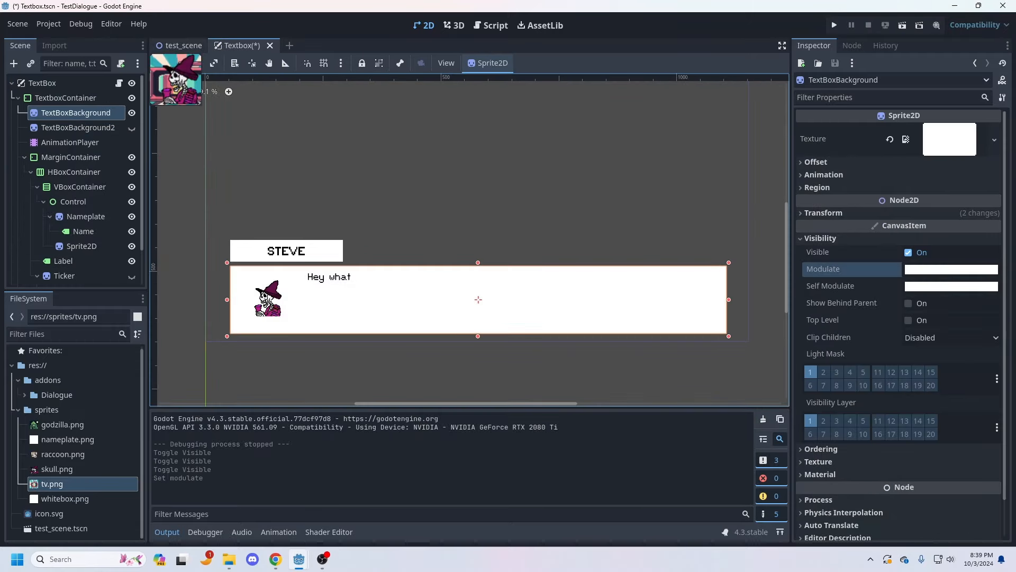
Step: Save the Textbox scene, then run test_scene to check the dialogue box and close the game window
left_click(180, 45)
left_click(238, 45)
key("ctrl+s")
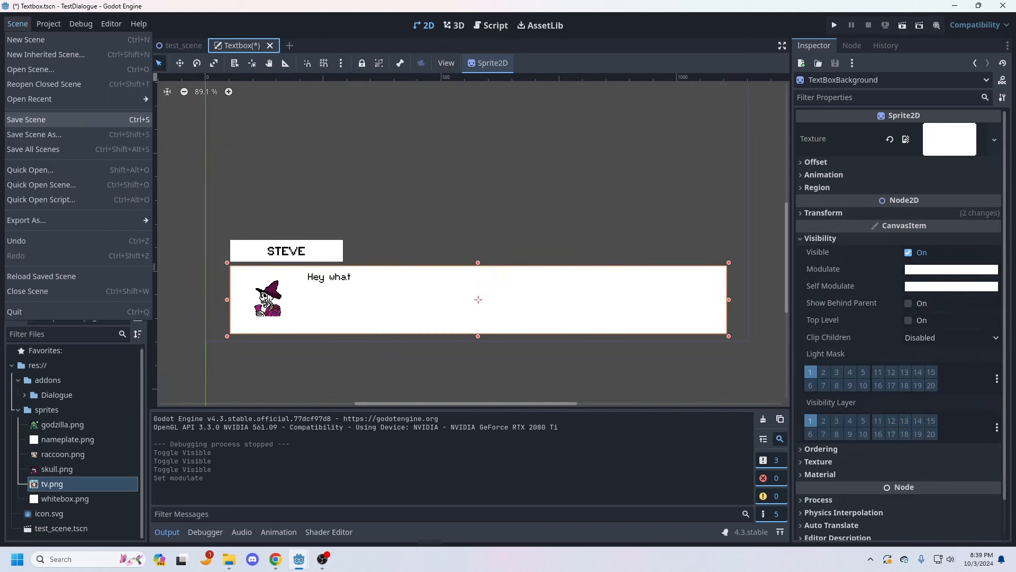
left_click(183, 46)
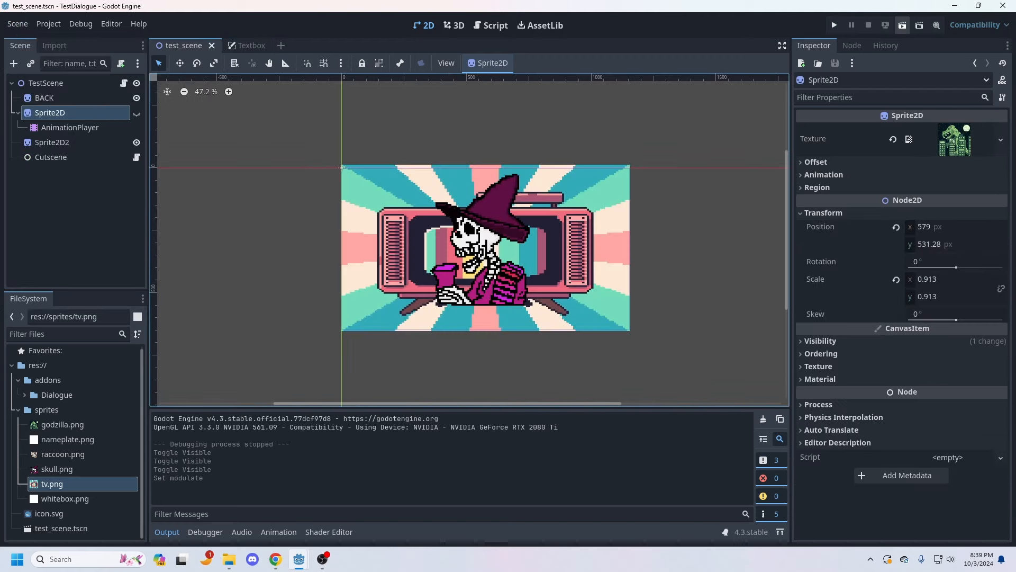
key("F6")
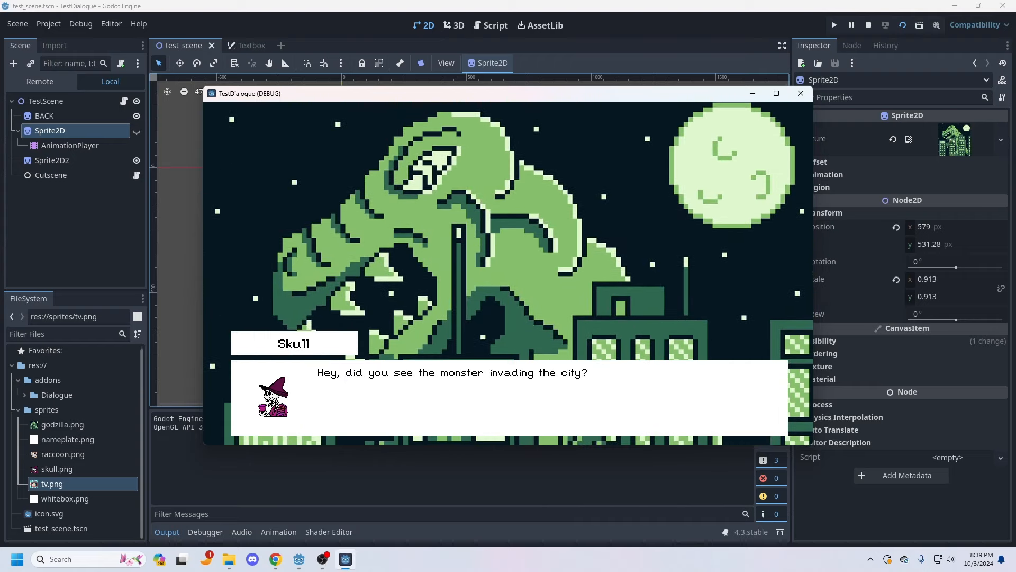
left_click(801, 93)
Step: Hide the End button in the Textbox scene and save the scene
left_click(249, 46)
scroll(79, 185, "down", 2)
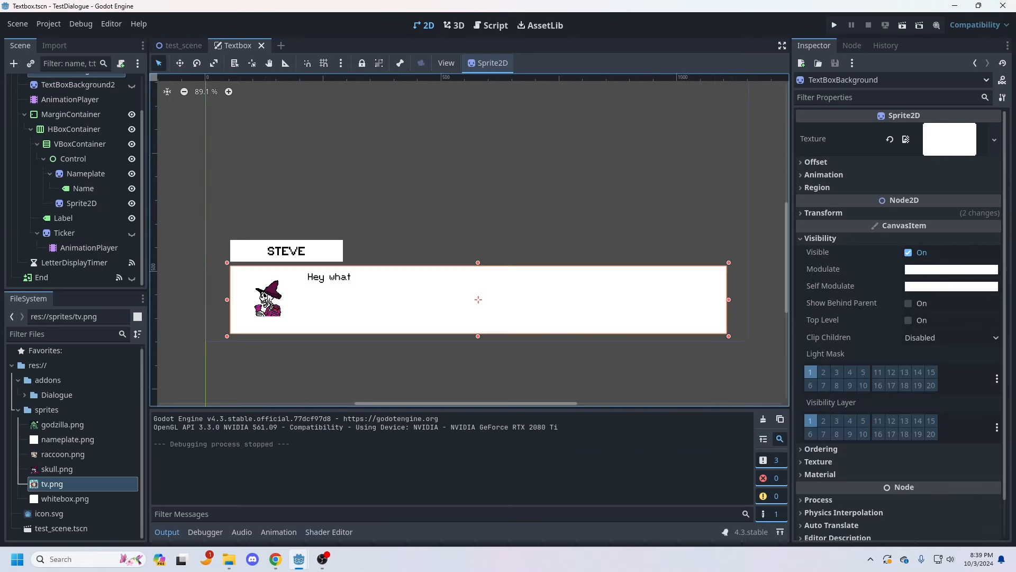
left_click(132, 277)
left_click(18, 24)
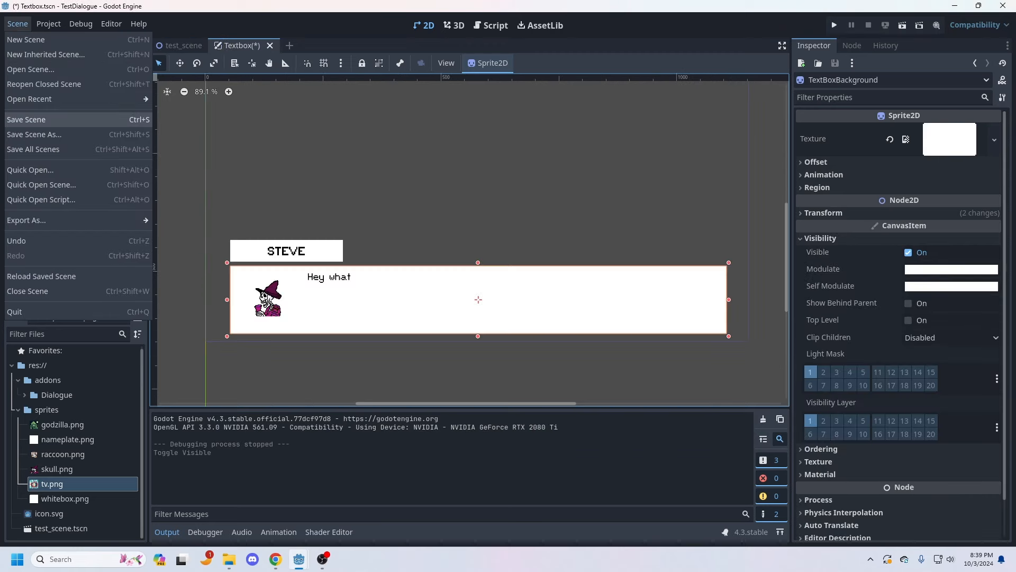
left_click(32, 117)
Step: Run test_scene, advance through all dialogue lines to check the background switching, and close the game window
left_click(180, 45)
left_click(902, 25)
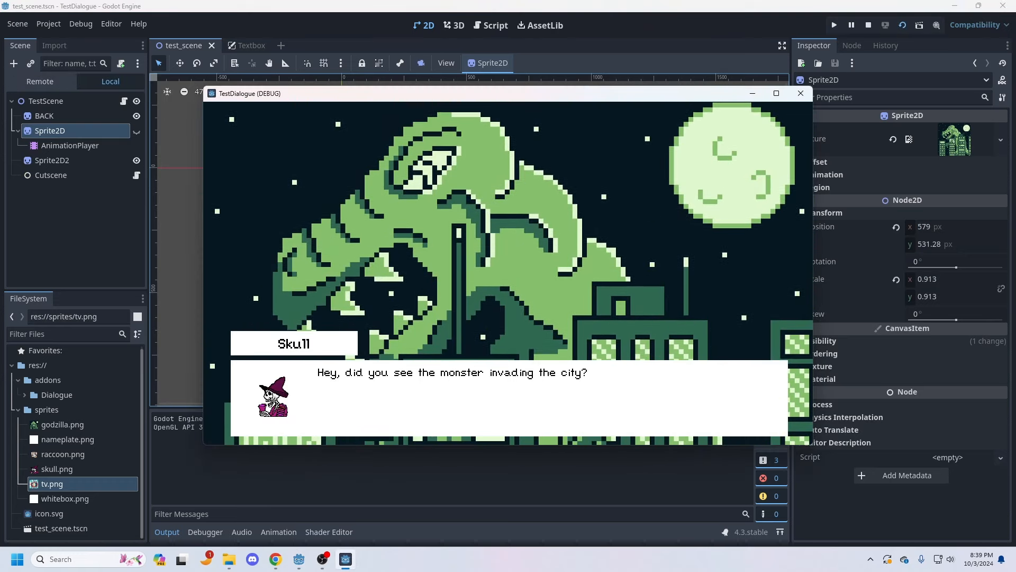
key("space")
key("space")
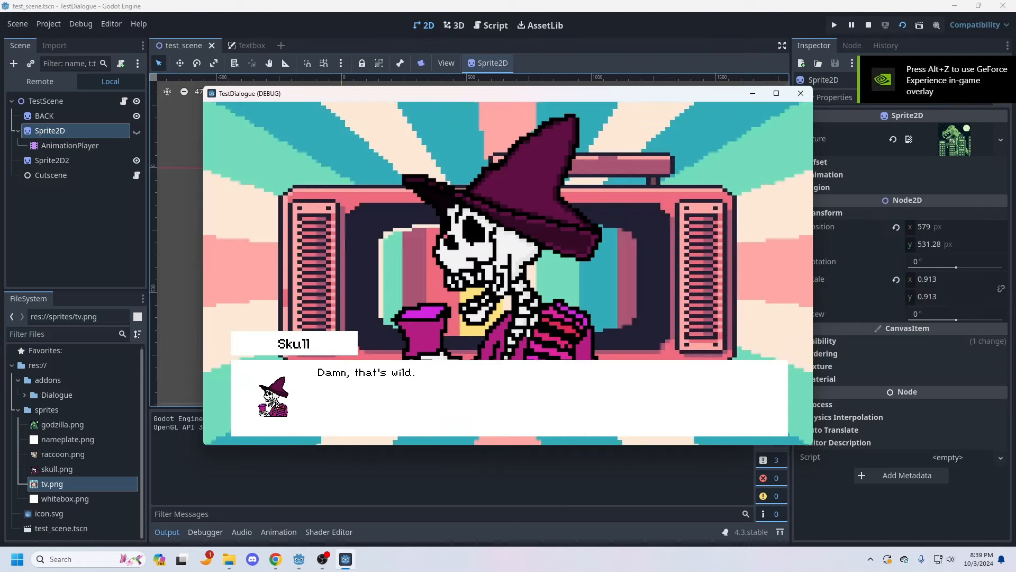
key("space")
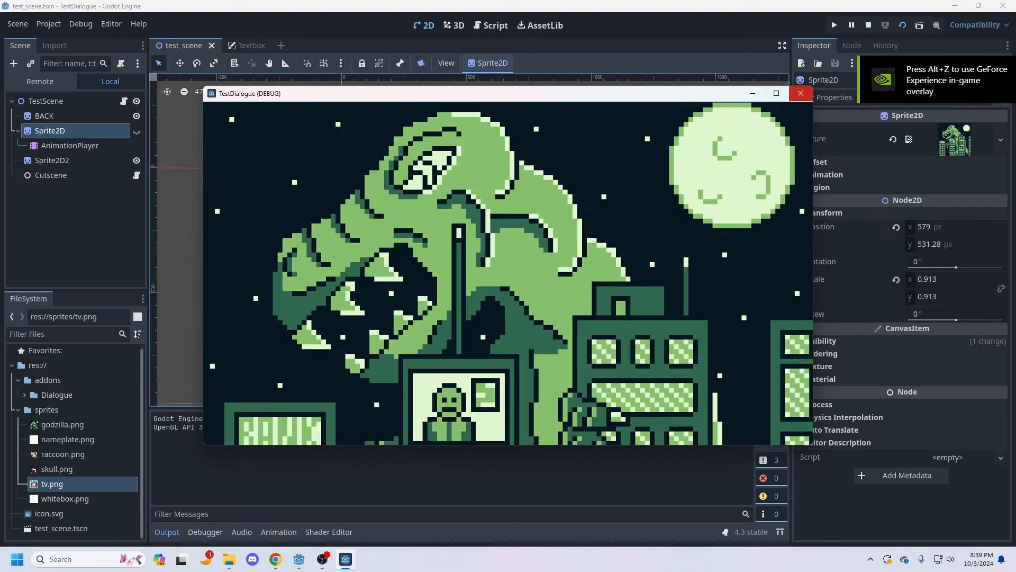
left_click(800, 94)
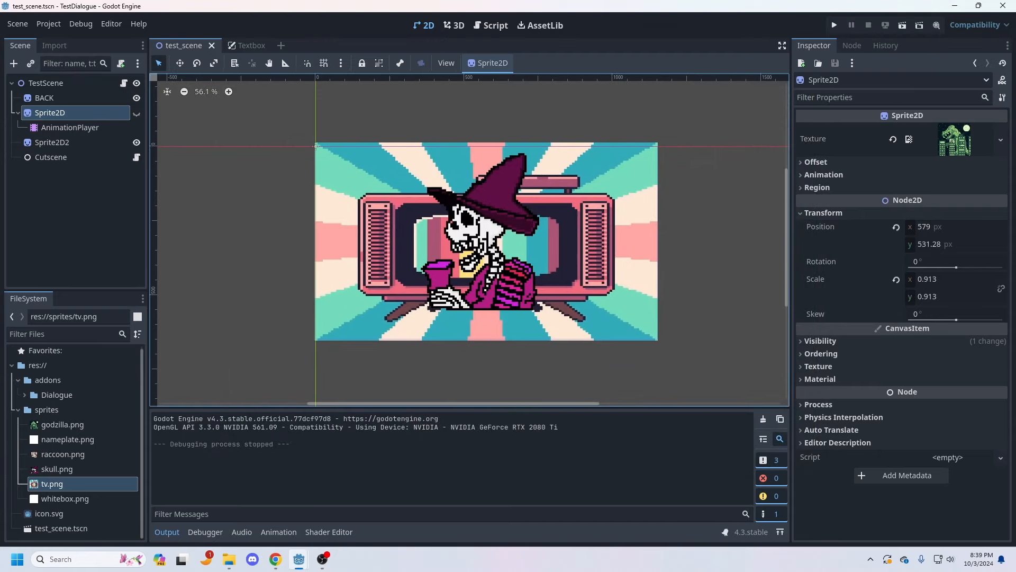
Step: Expand TestScene's three dialogue entries and review their portraits, names, and lines
left_click(46, 83)
left_click(909, 202)
left_click(906, 183)
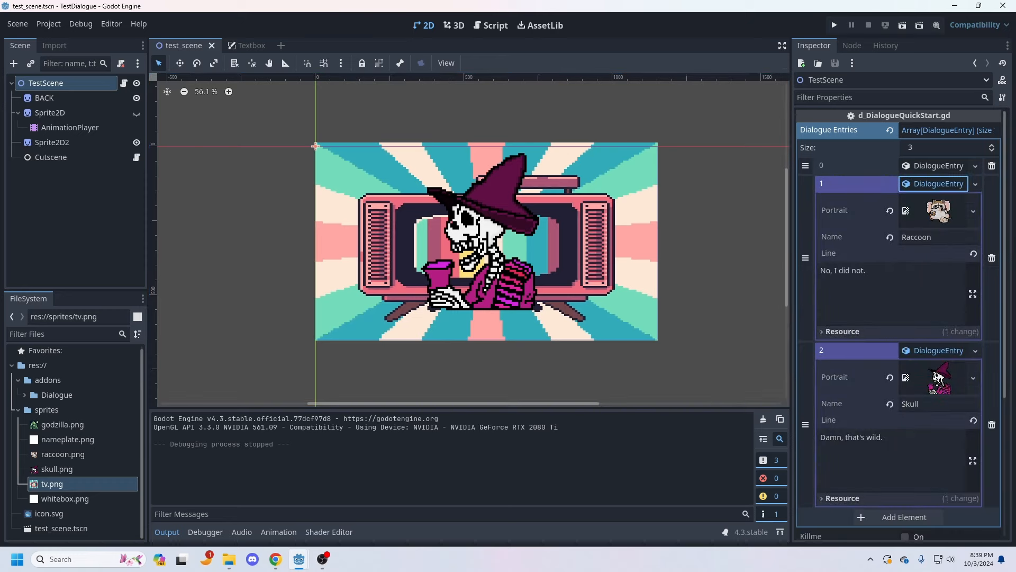
left_click(907, 165)
scroll(938, 312, "down", 5)
scroll(938, 312, "up", 3)
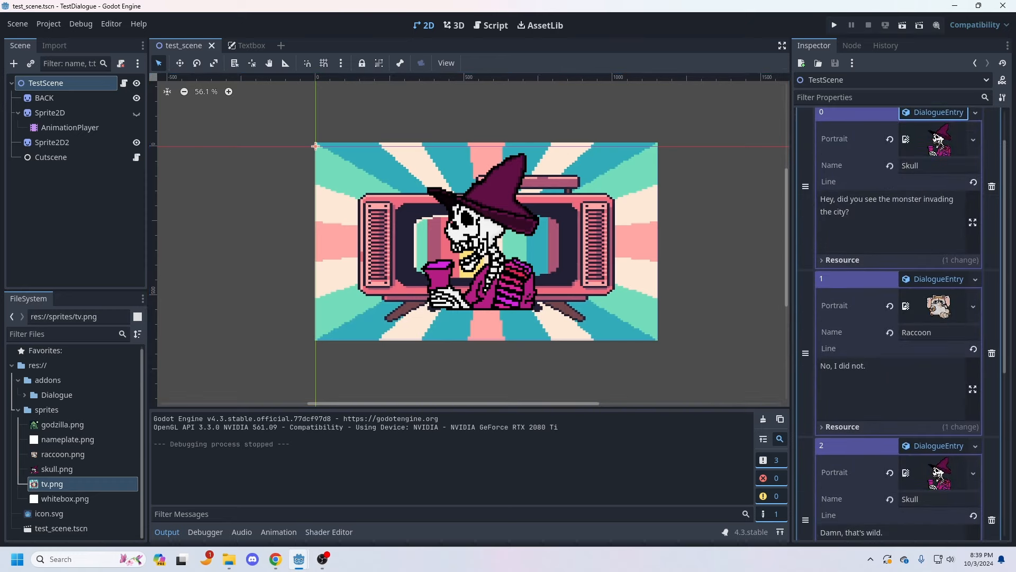
scroll(900, 402, "up", 1)
scroll(899, 318, "down", 4)
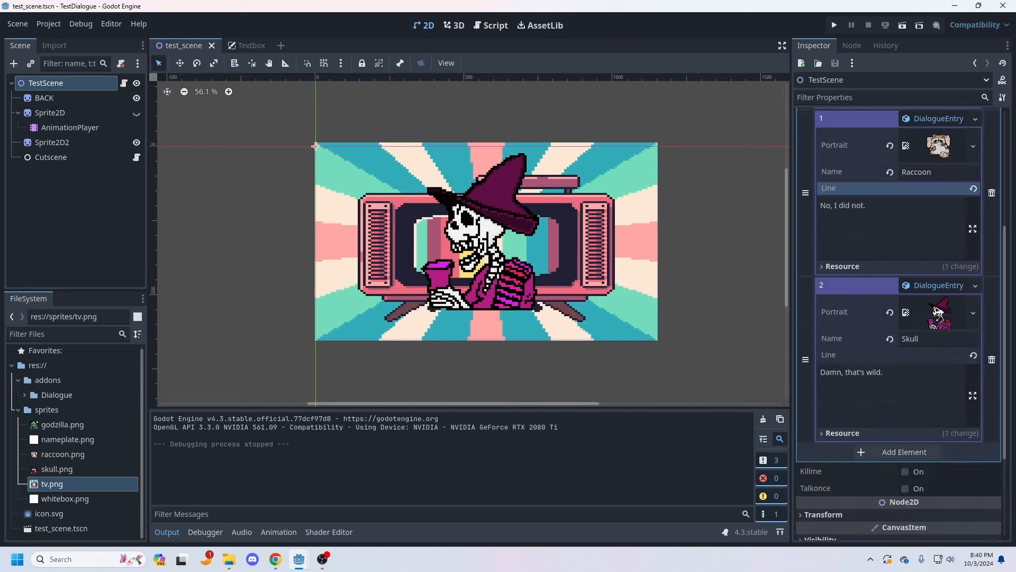
Step: Review the lines of TestScene's first two dialogue entries
scroll(900, 323, "up", 4)
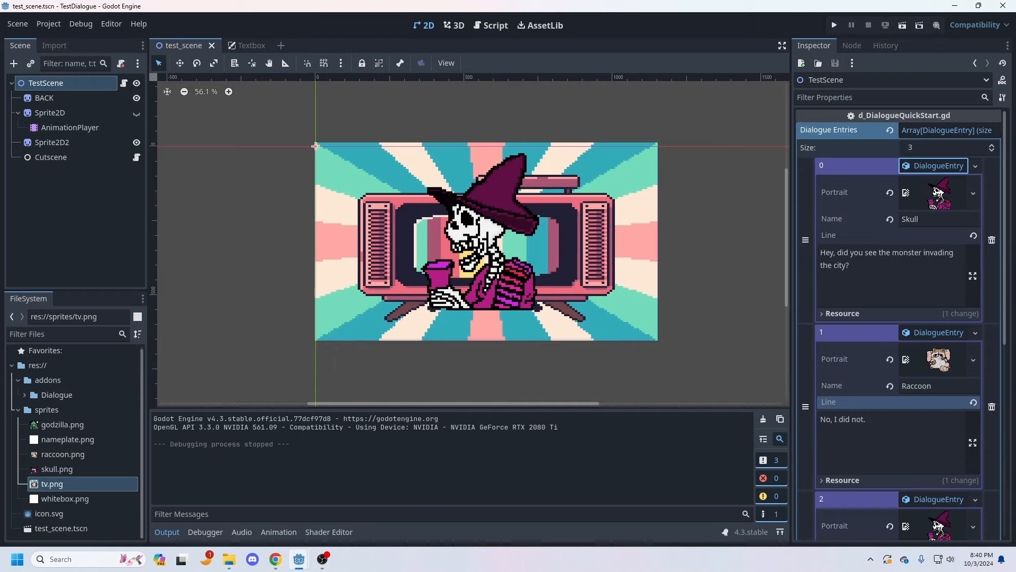
left_click(851, 265)
left_click(867, 420)
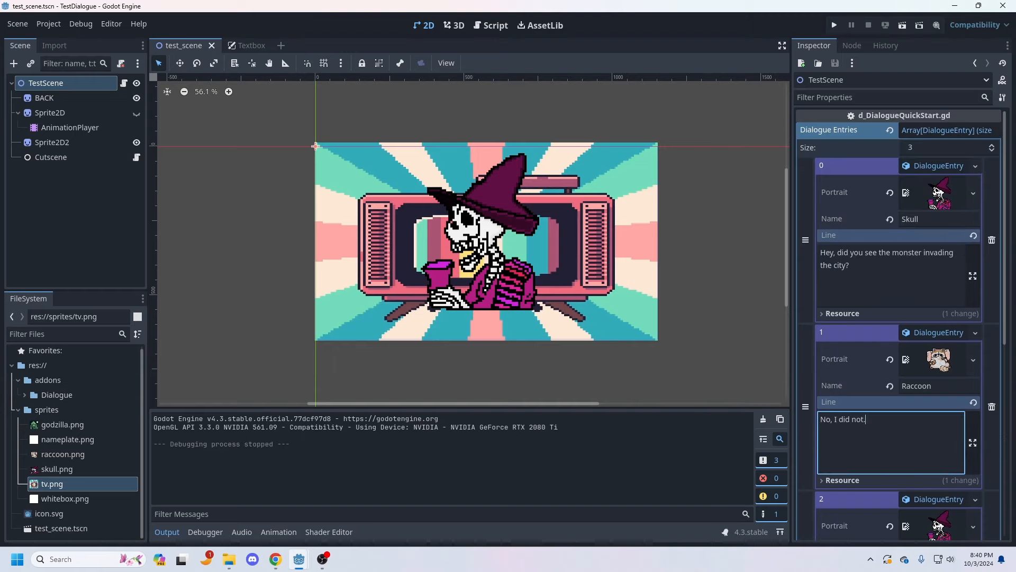
Step: Collapse the sprites folder and expand the Dialogue addon folder to look over its scripts
left_click(18, 409)
left_click(24, 395)
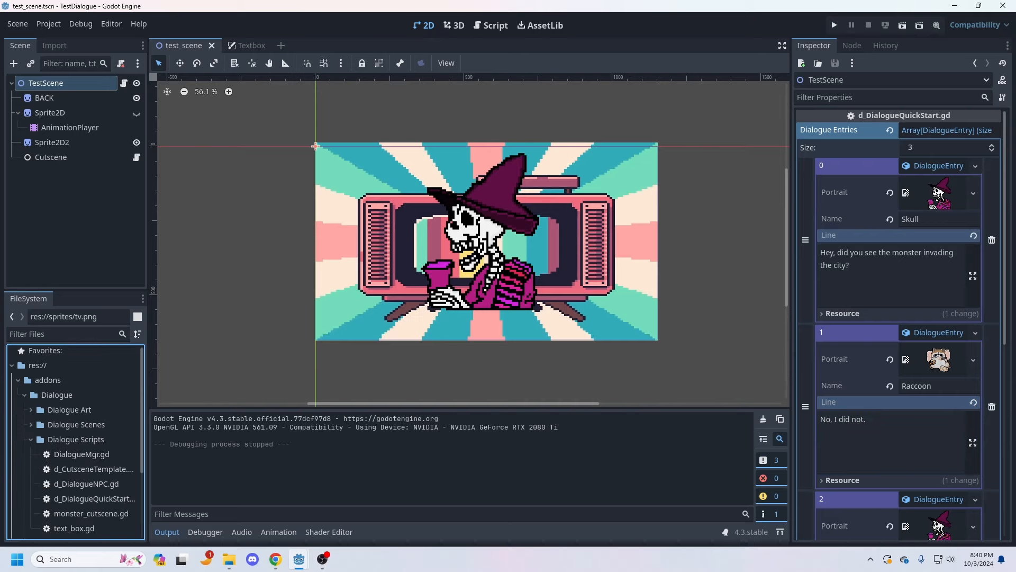
scroll(74, 442, "down", 3)
scroll(74, 443, "up", 1)
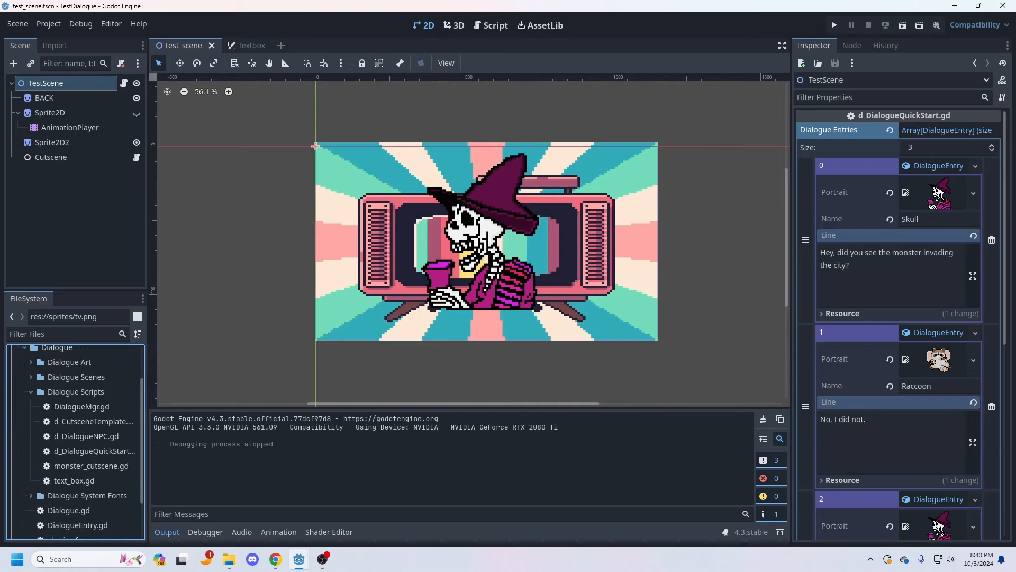
Step: Compare the cutscene template, NPC and quick start scripts in Dialogue Scripts, widening the file list to show their full names
left_click(93, 421)
left_click(86, 436)
left_click(93, 451)
left_click(87, 436)
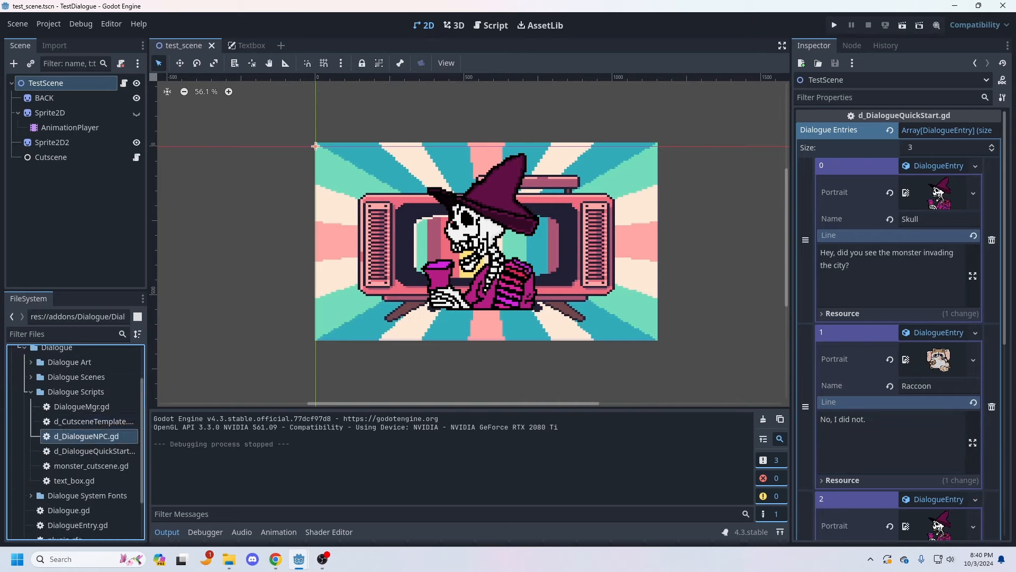
left_click(93, 450)
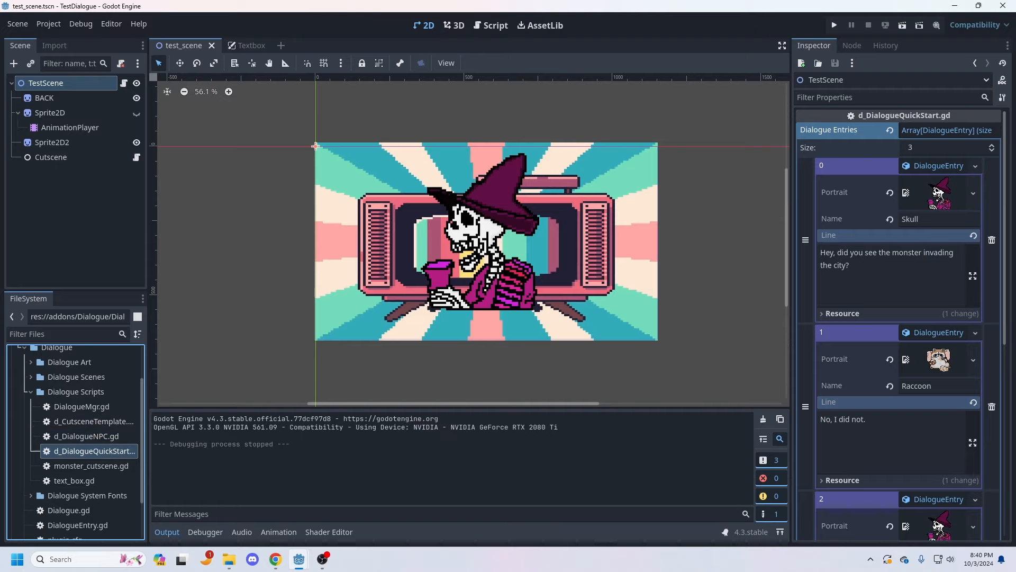
left_click_drag(148, 290, 237, 290)
left_click(95, 421)
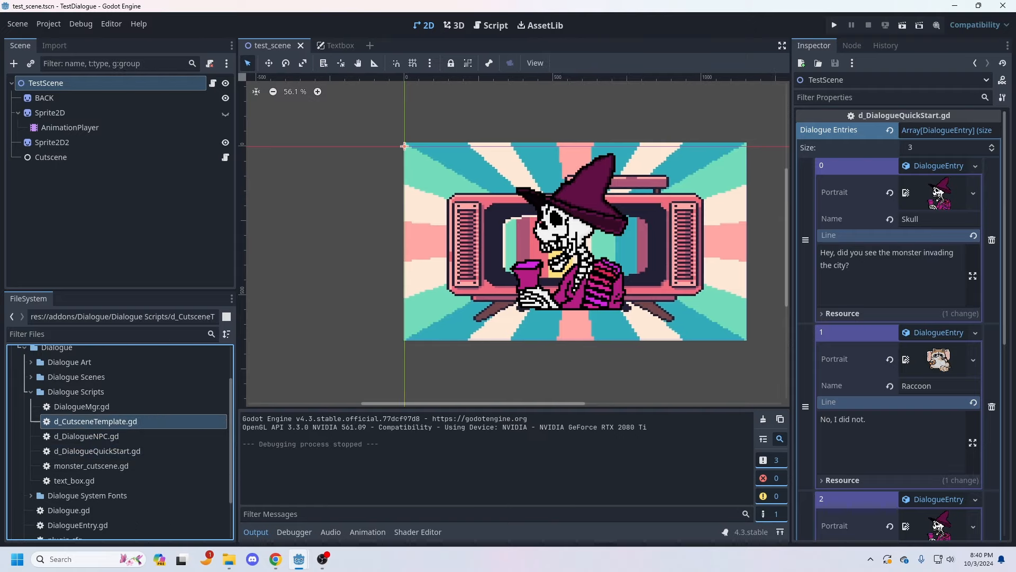
left_click(87, 437)
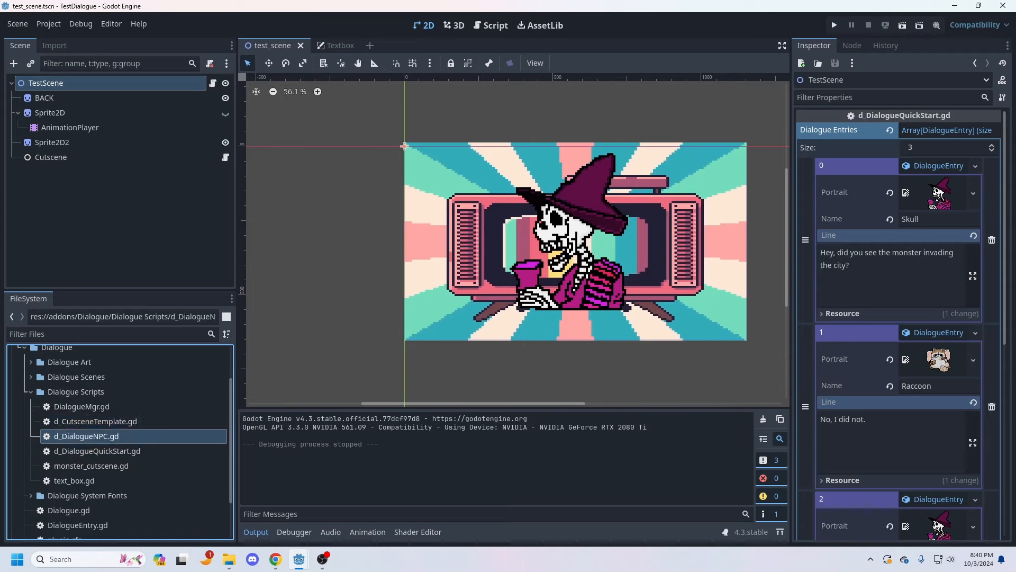
Step: Open d_DialogueNPC.gd and examine its Area3D base class and variable declarations
double_click(86, 436)
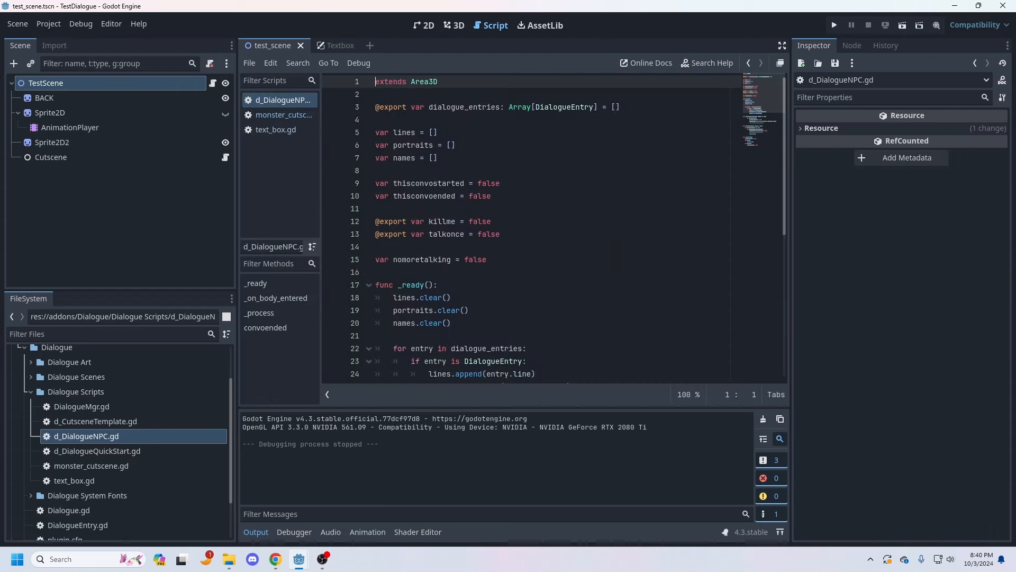
left_click(376, 170)
scroll(532, 228, "down", 1)
scroll(532, 227, "up", 1)
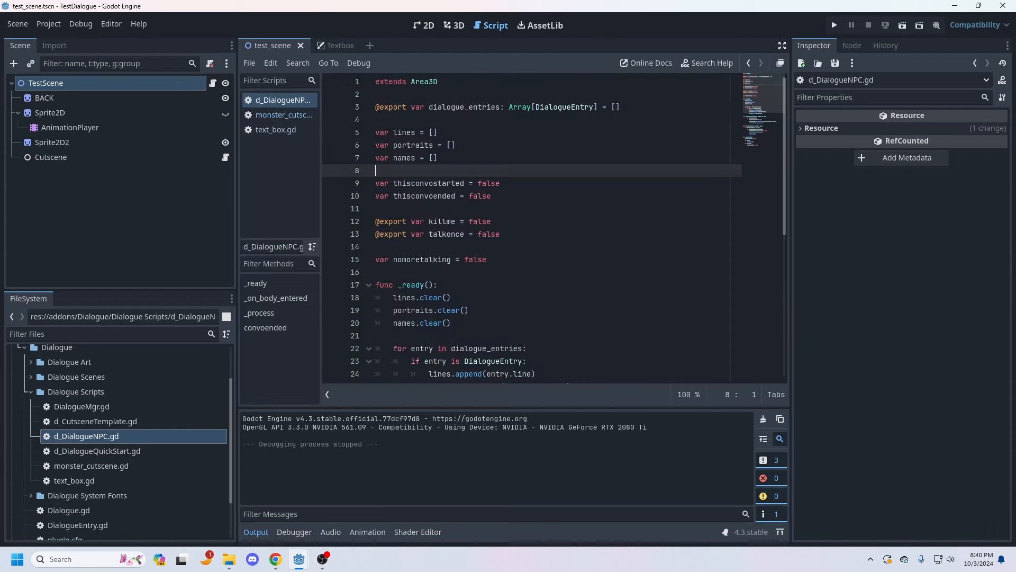
left_click_drag(438, 82, 375, 82)
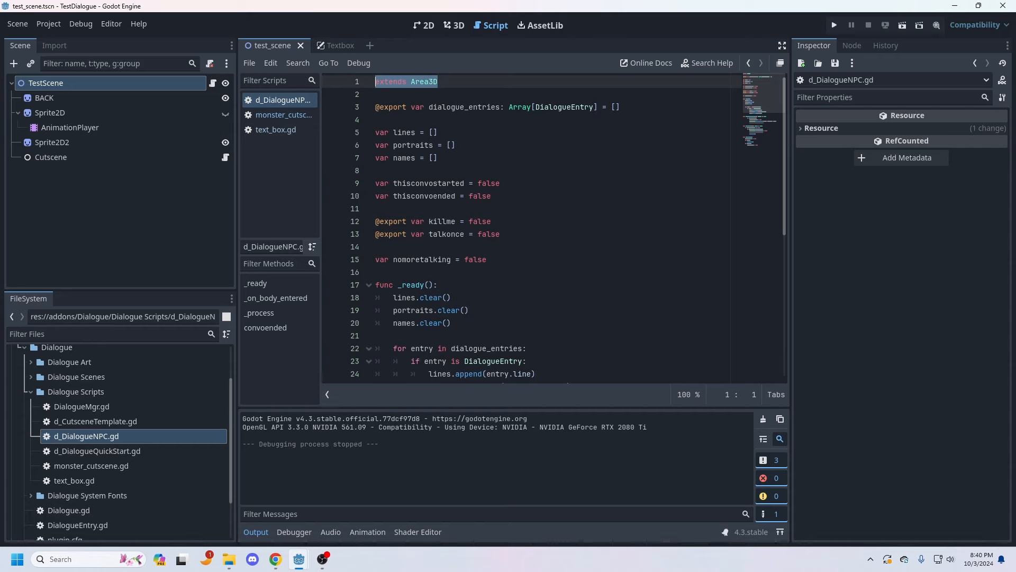
Step: Examine how d_DialogueNPC.gd fills its dialogue arrays and starts the conversation in _on_body_entered
scroll(532, 227, "down", 8)
left_click_drag(402, 120, 497, 145)
left_click(497, 145)
left_click_drag(550, 233, 500, 145)
left_click(500, 145)
scroll(532, 228, "up", 6)
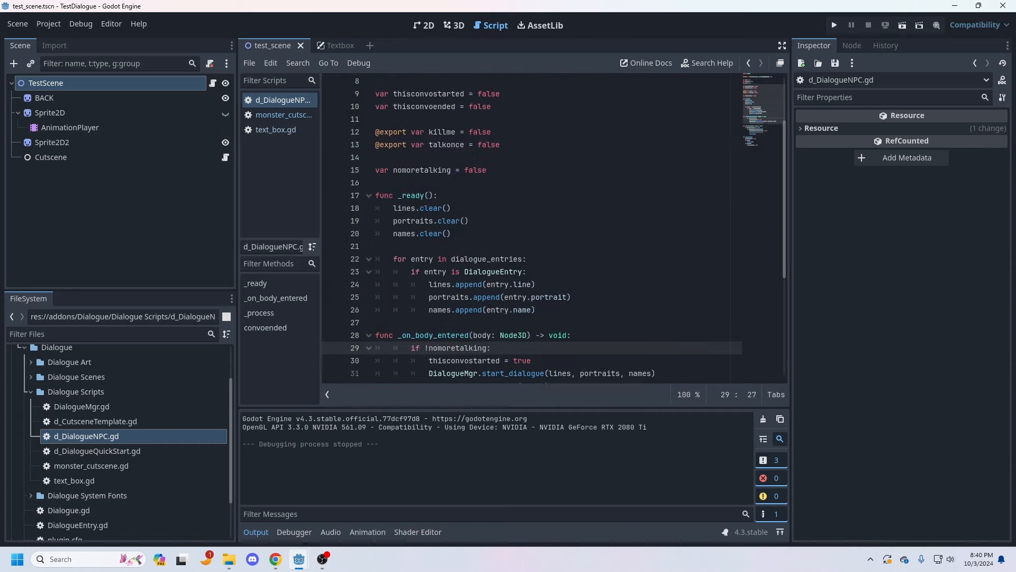
scroll(127, 443, "down", 3)
scroll(127, 443, "up", 5)
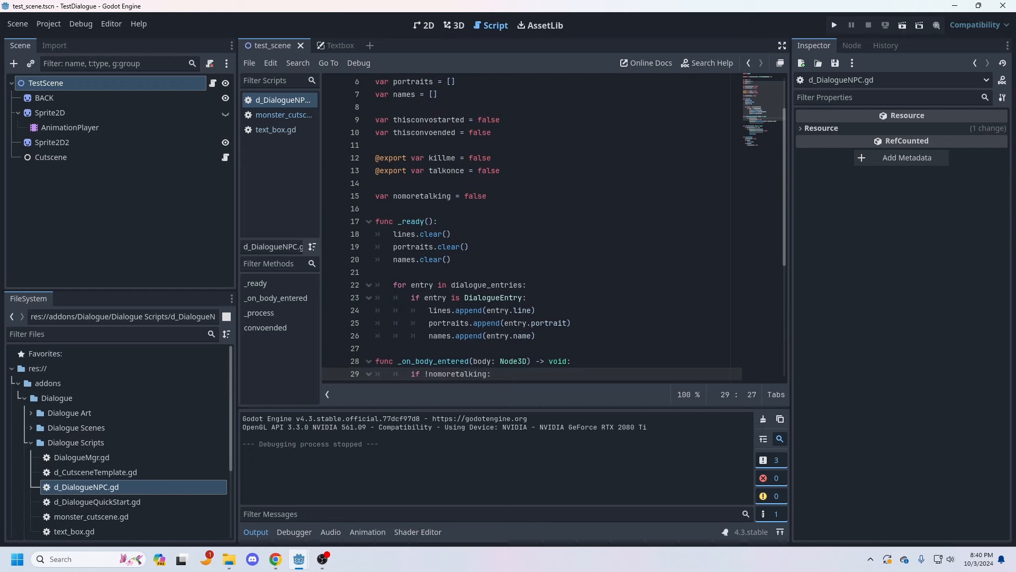
left_click(443, 196)
Step: Leave the NPC script and return to test_scene in the 2D view
left_click(337, 46)
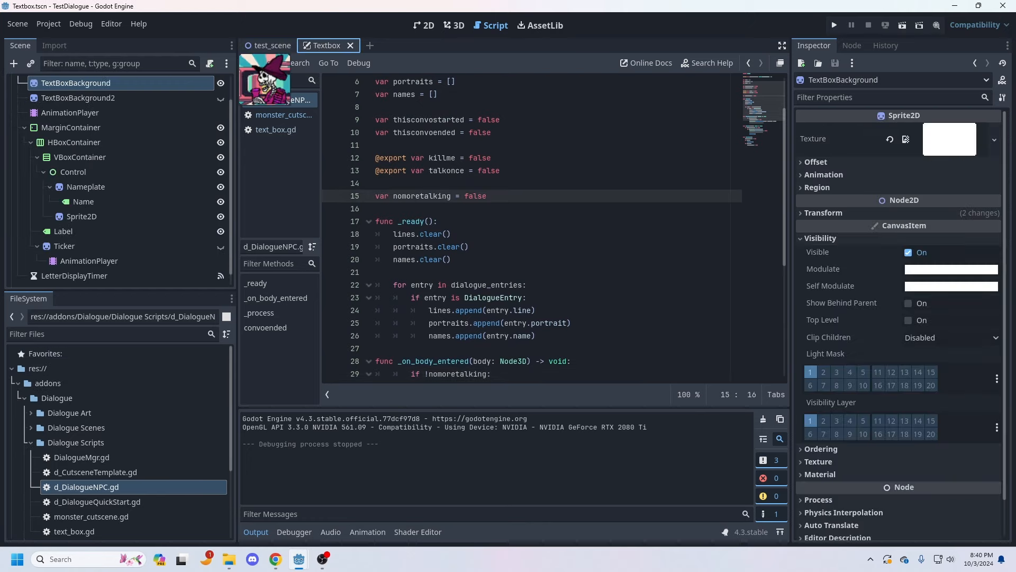
left_click(272, 45)
left_click(377, 183)
left_click(454, 26)
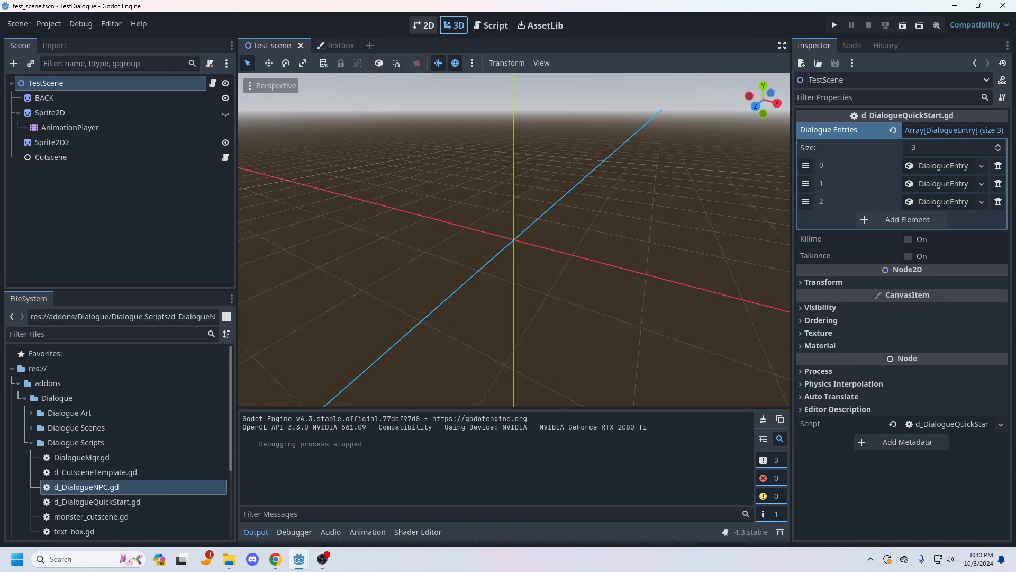
left_click(424, 26)
scroll(630, 228, "up", 6)
middle_click_drag(630, 227, 585, 206)
scroll(585, 207, "down", 4)
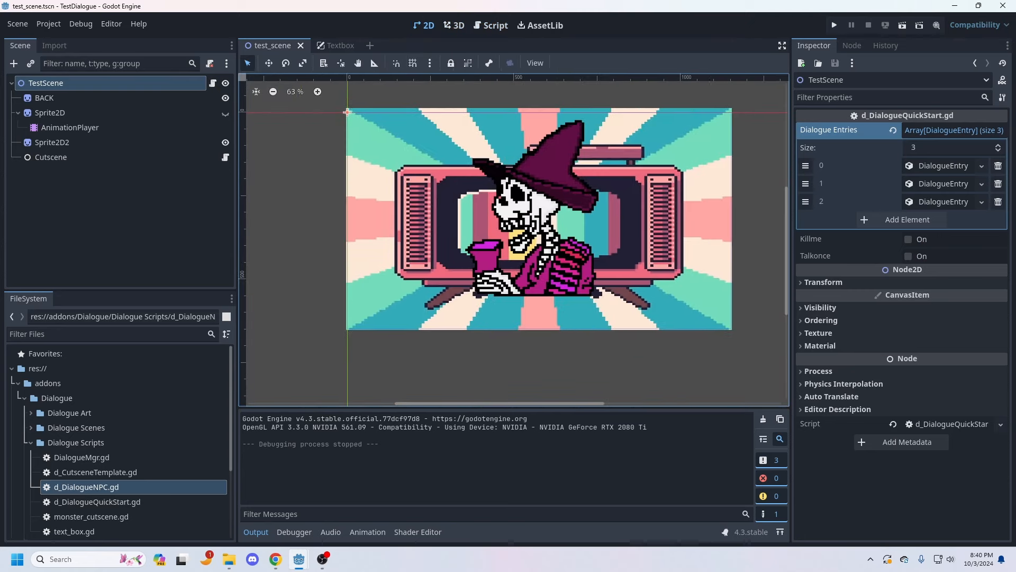
scroll(582, 207, "up", 4)
scroll(542, 249, "down", 3)
mouse_move(543, 238)
middle_mouse_down()
mouse_move(519, 238)
mouse_move(548, 247)
middle_mouse_up()
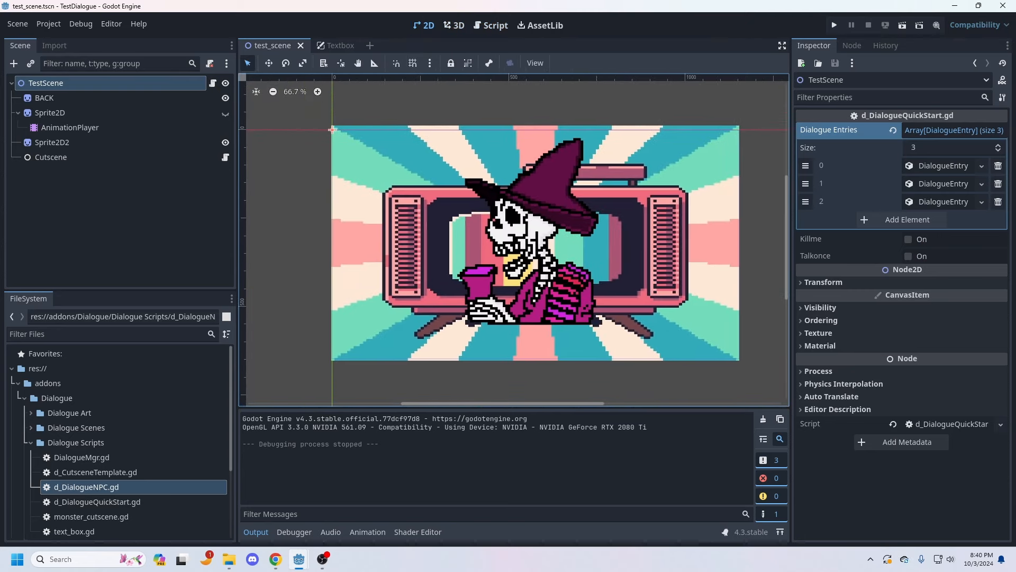
scroll(125, 439, "down", 4)
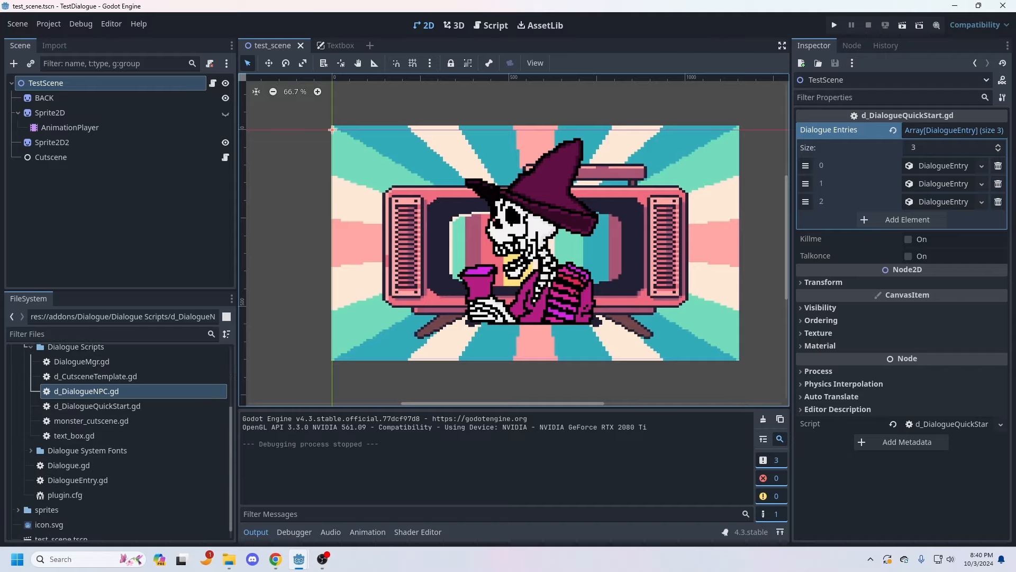
scroll(125, 440, "up", 2)
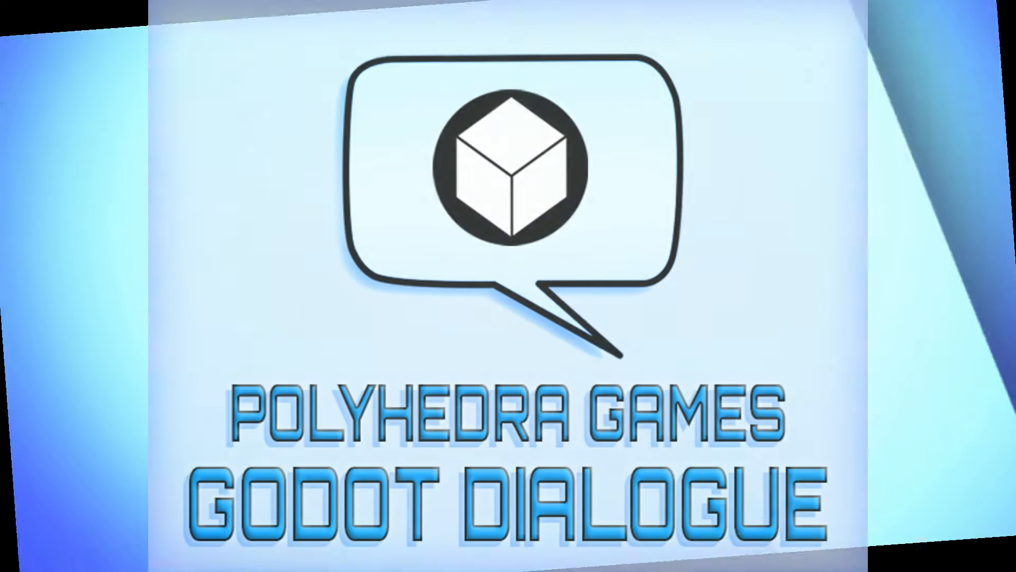